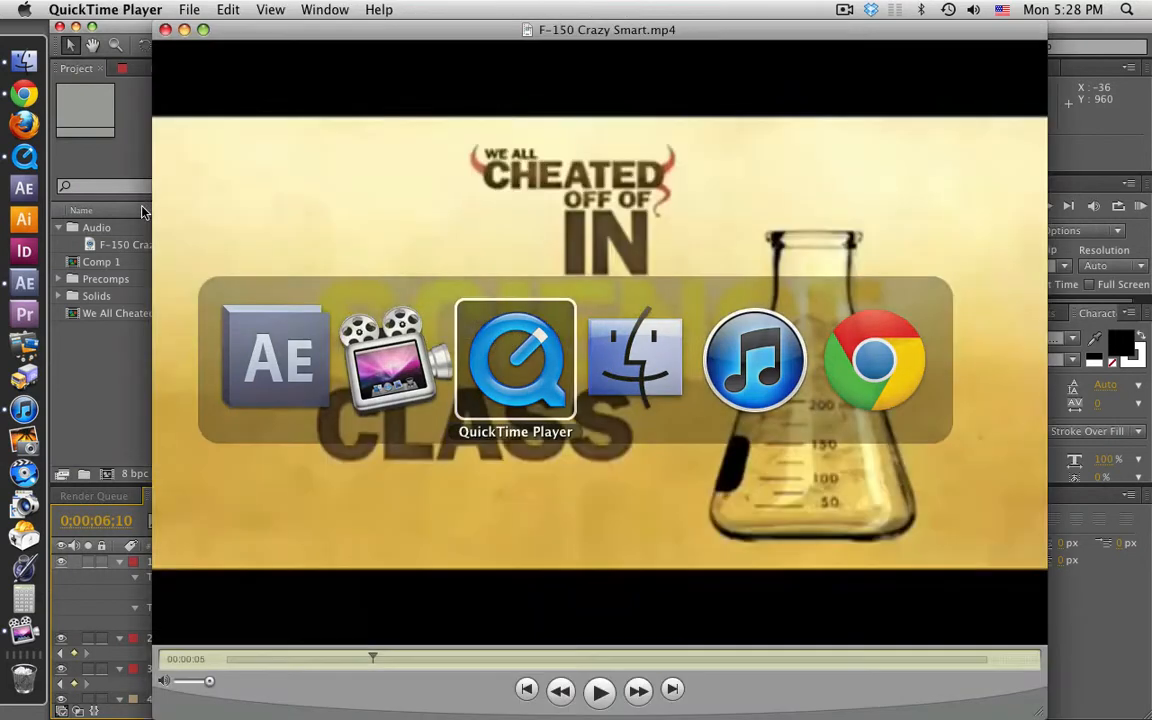
# Step: Check the CLASS reveal in the F-150 Crazy Smart reference video, and in After Effects keyframe the CLASS layer's position at 0;00;06;10
pyautogui.moveTo(372, 658)
pyautogui.mouseDown()
pyautogui.moveTo(360, 658)
pyautogui.moveTo(377, 658)
pyautogui.mouseUp()
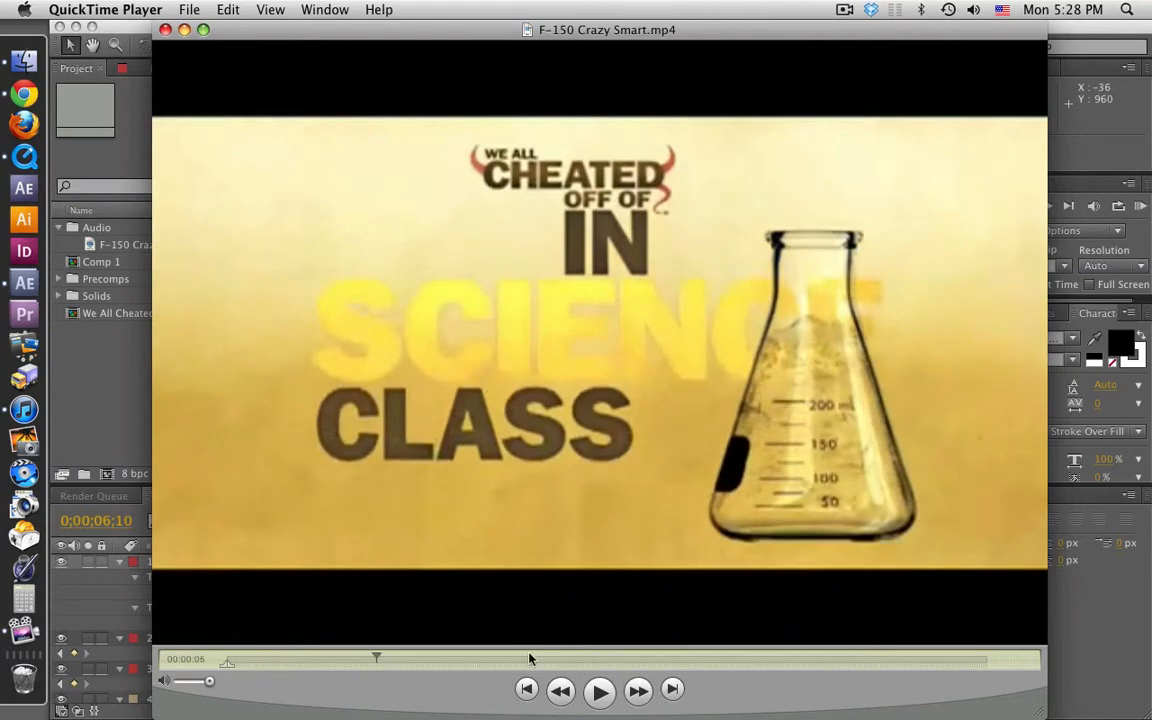
pyautogui.click(144, 402)
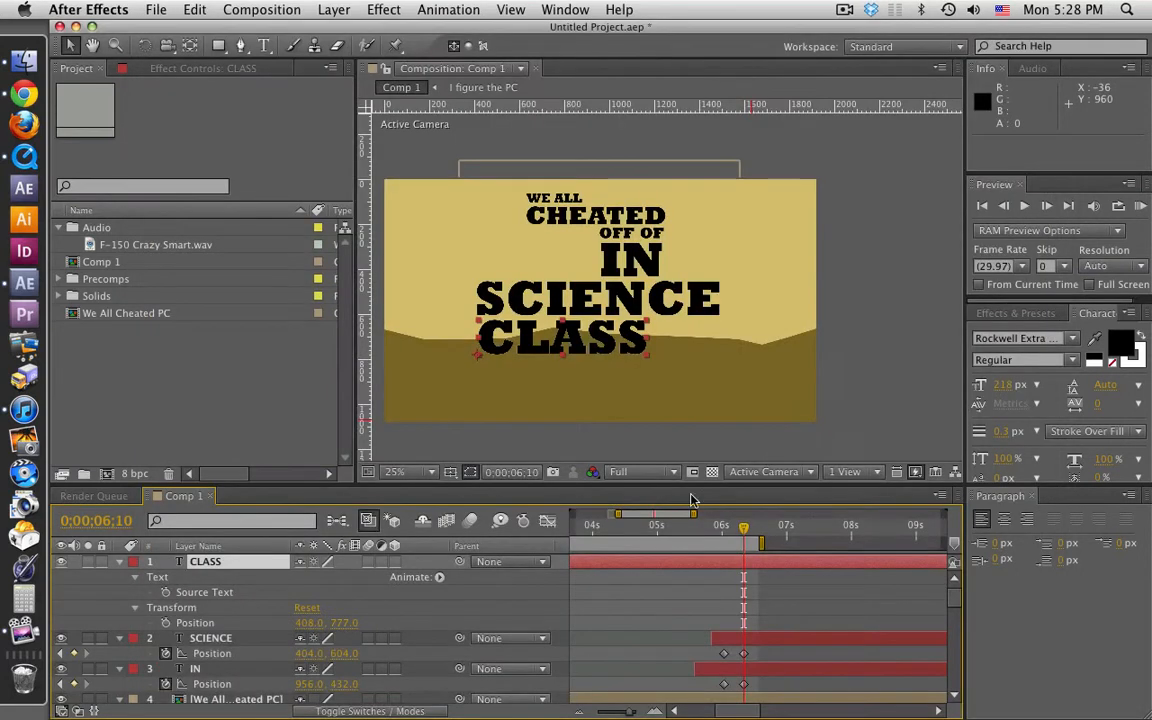
pyautogui.click(166, 622)
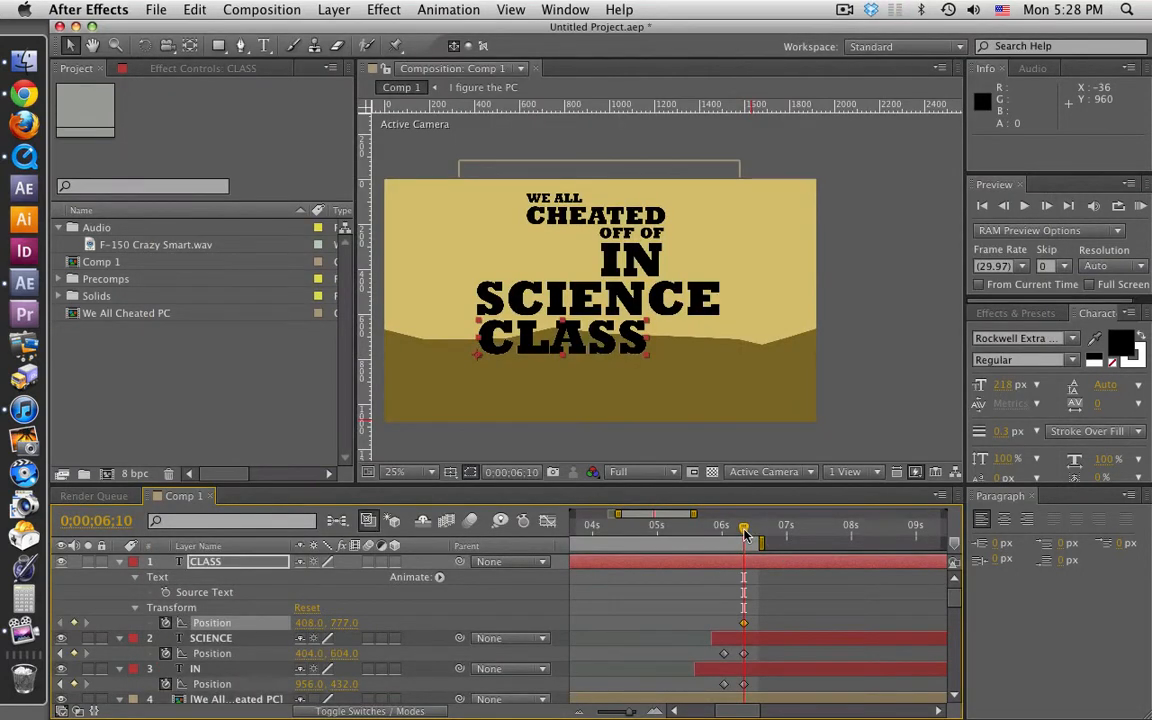
# Step: Raise the CLASS layer to position 408, 701 at 0;00;06;01 and preview its slide down to 0;00;06;10
pyautogui.moveTo(744, 535); pyautogui.dragTo(724, 535)
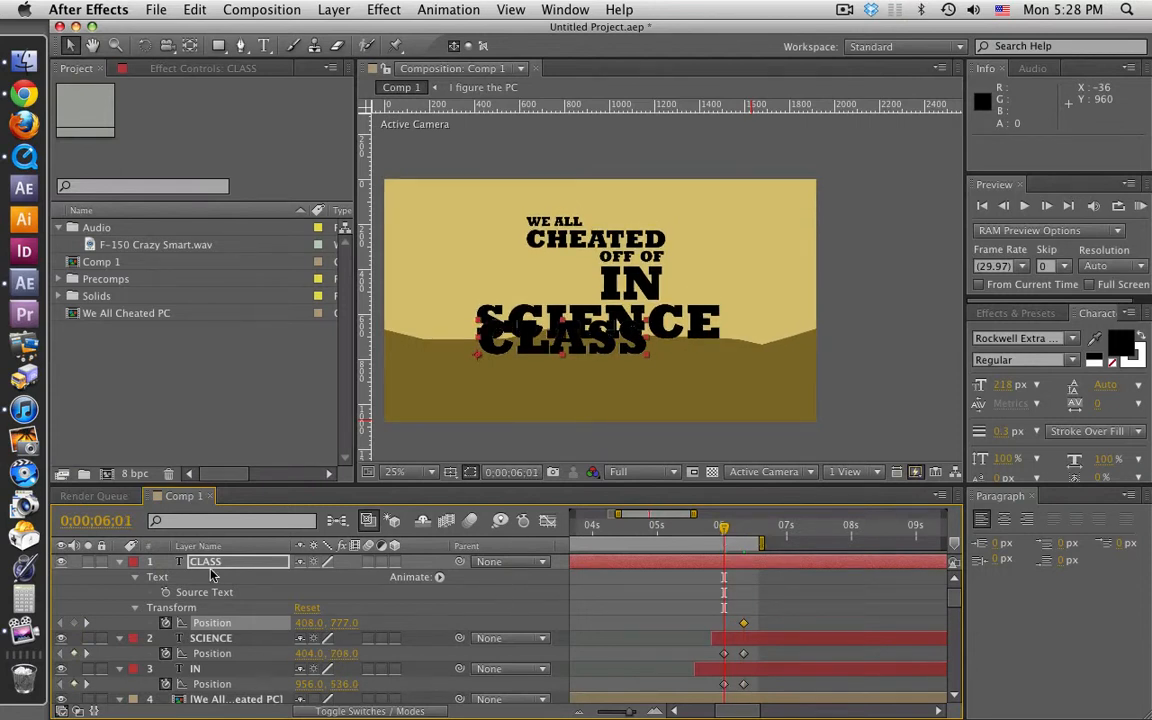
pyautogui.hotkey('shift', 'Up')
pyautogui.hotkey('shift', 'Up')
pyautogui.hotkey('shift', 'Up')
pyautogui.hotkey('shift', 'Up')
pyautogui.hotkey('shift', 'Up')
pyautogui.hotkey('shift', 'Up')
pyautogui.hotkey('shift', 'Up')
pyautogui.hotkey('shift', 'Up')
pyautogui.press('Down')
pyautogui.press('Down')
pyautogui.press('Down')
pyautogui.press('Down')
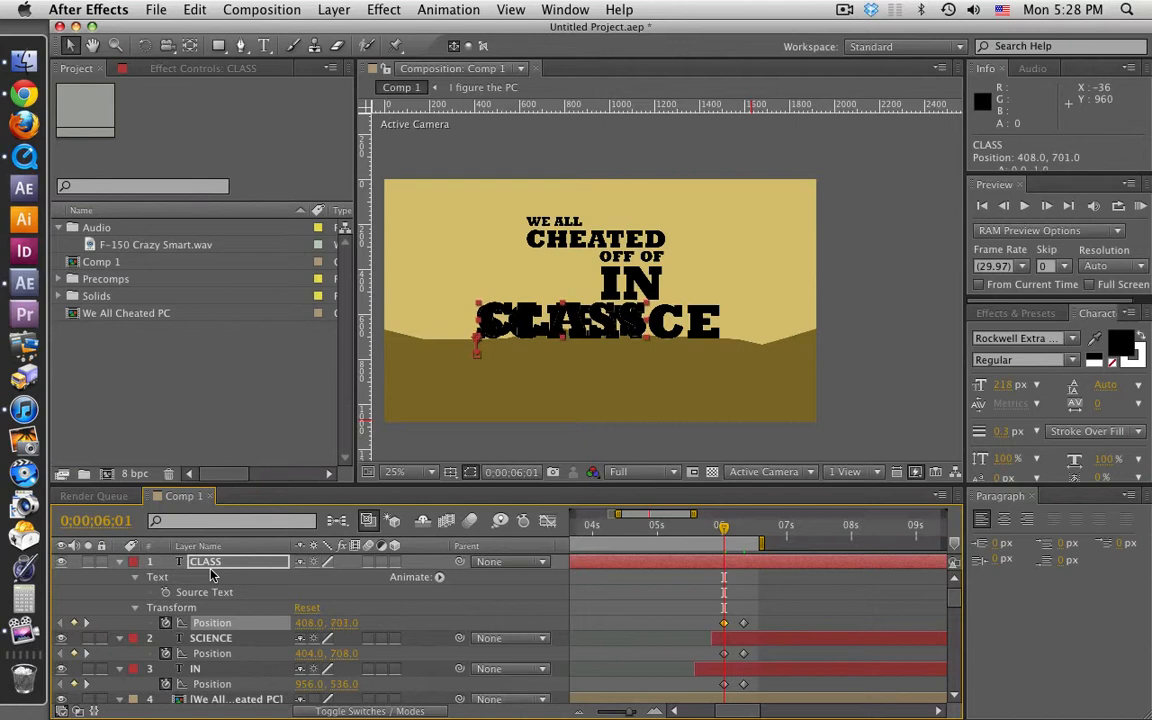
pyautogui.click(735, 530)
pyautogui.moveTo(735, 530); pyautogui.dragTo(748, 530)
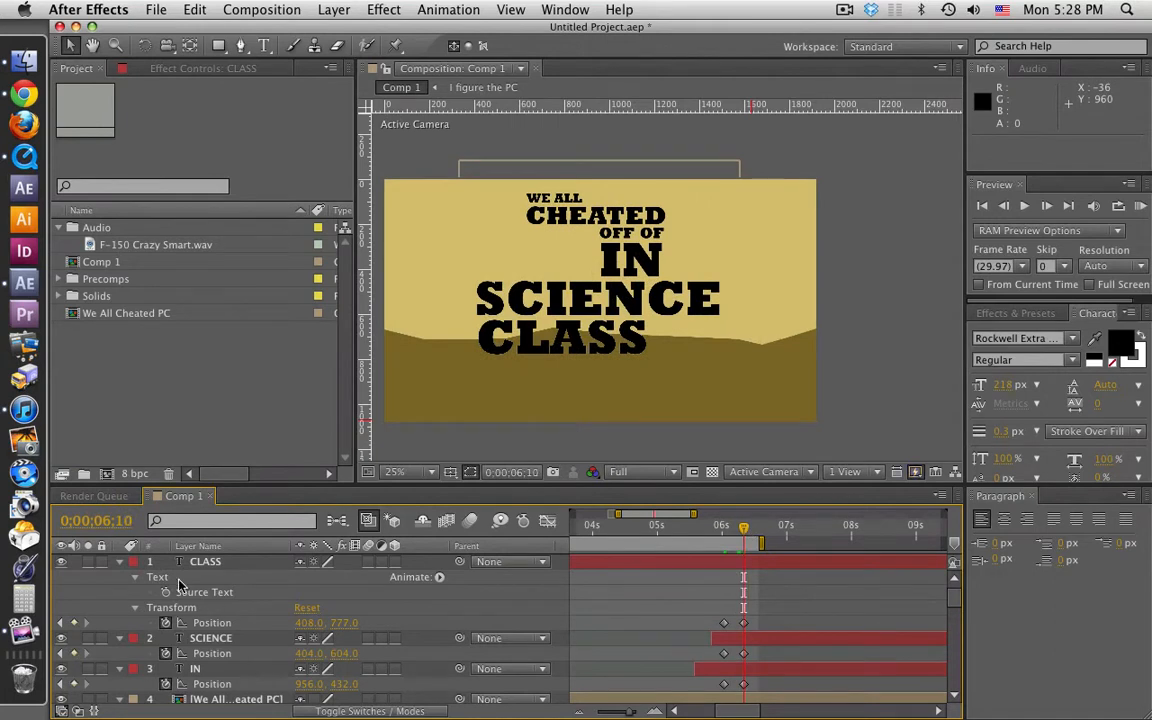
# Step: Draw a rectangular mask around the raised CLASS text at 0;00;06;01 and set its mode to Subtract
pyautogui.click(214, 564)
pyautogui.click(218, 45)
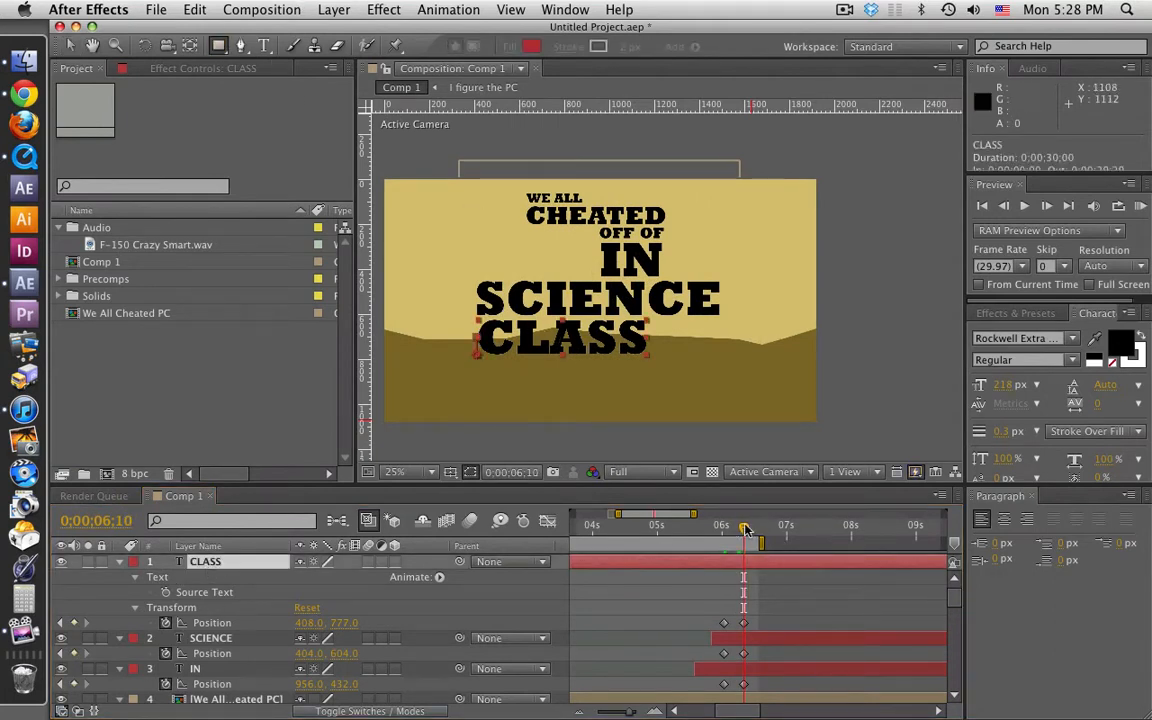
pyautogui.moveTo(744, 528); pyautogui.dragTo(724, 528)
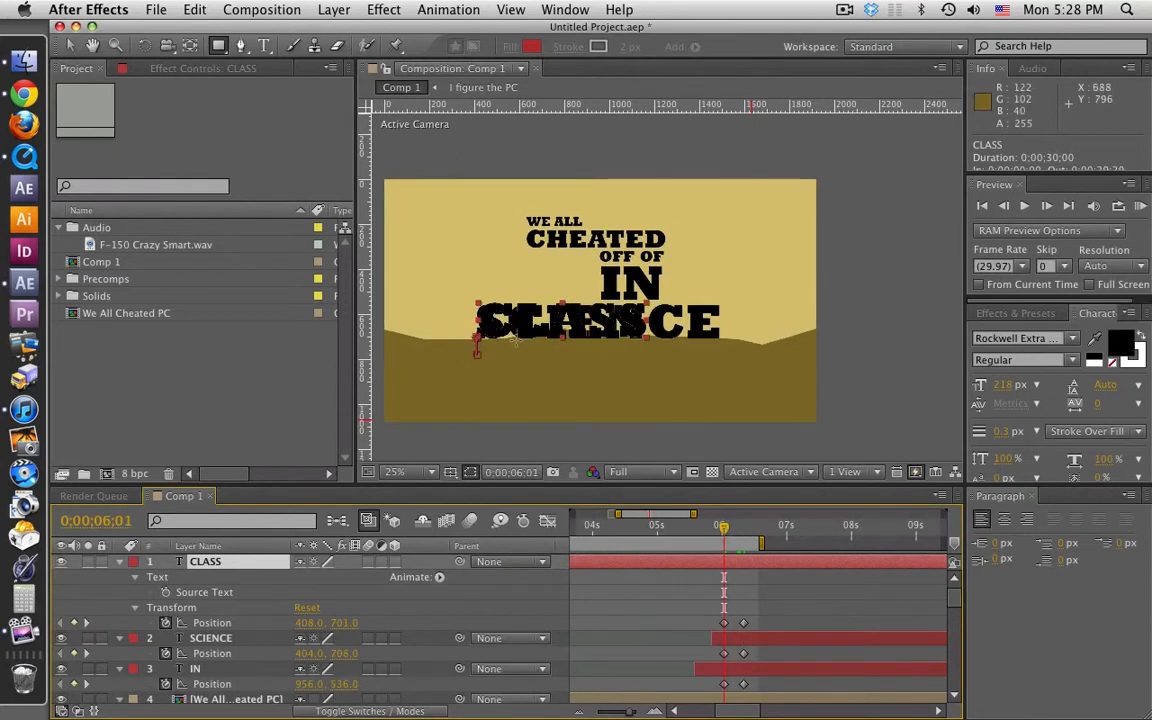
pyautogui.moveTo(466, 288)
pyautogui.mouseDown()
pyautogui.moveTo(545, 325)
pyautogui.moveTo(663, 340)
pyautogui.mouseUp()
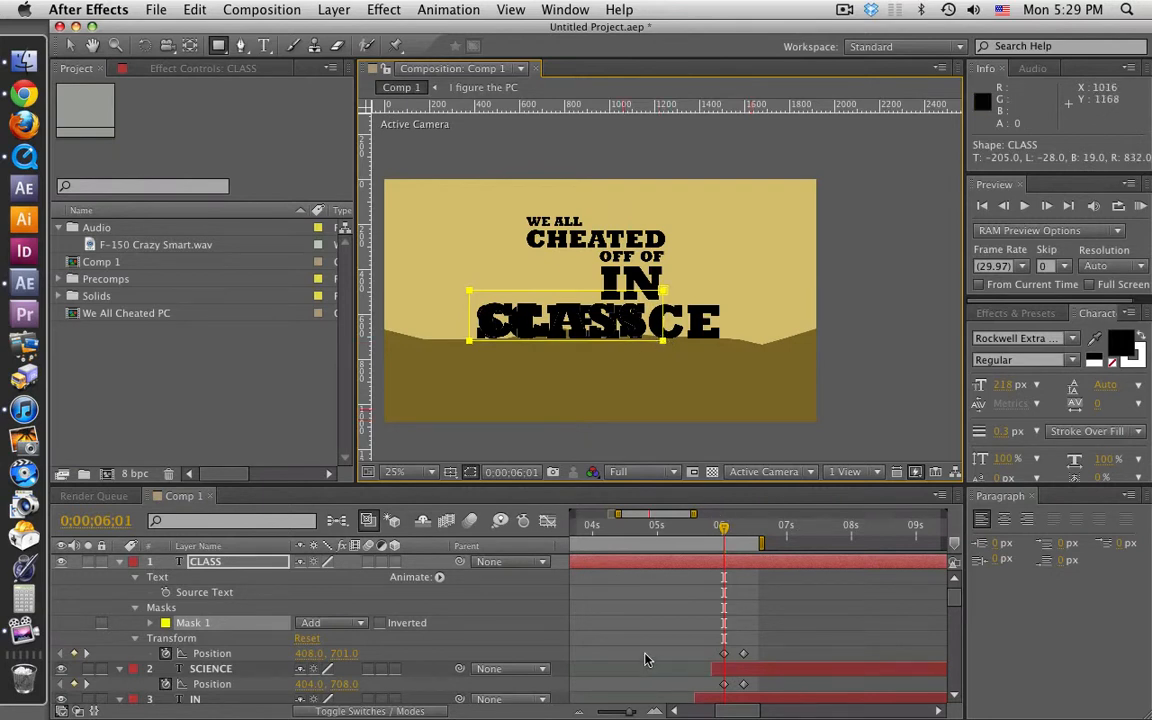
pyautogui.click(330, 622)
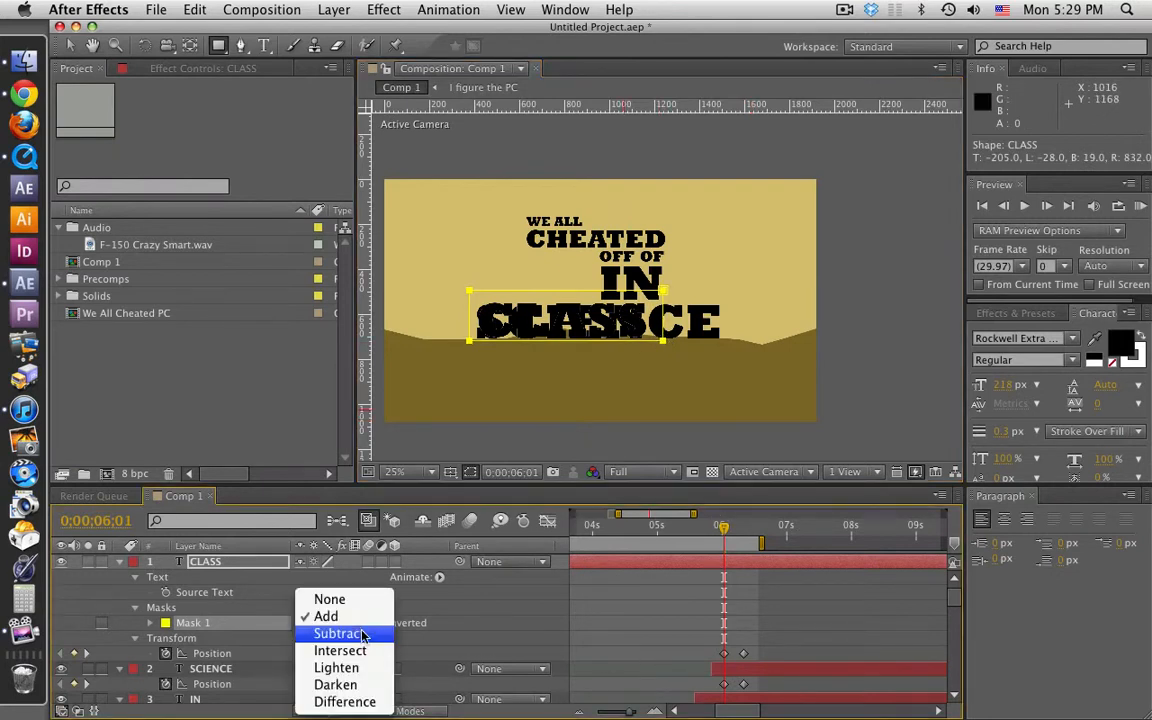
pyautogui.click(360, 631)
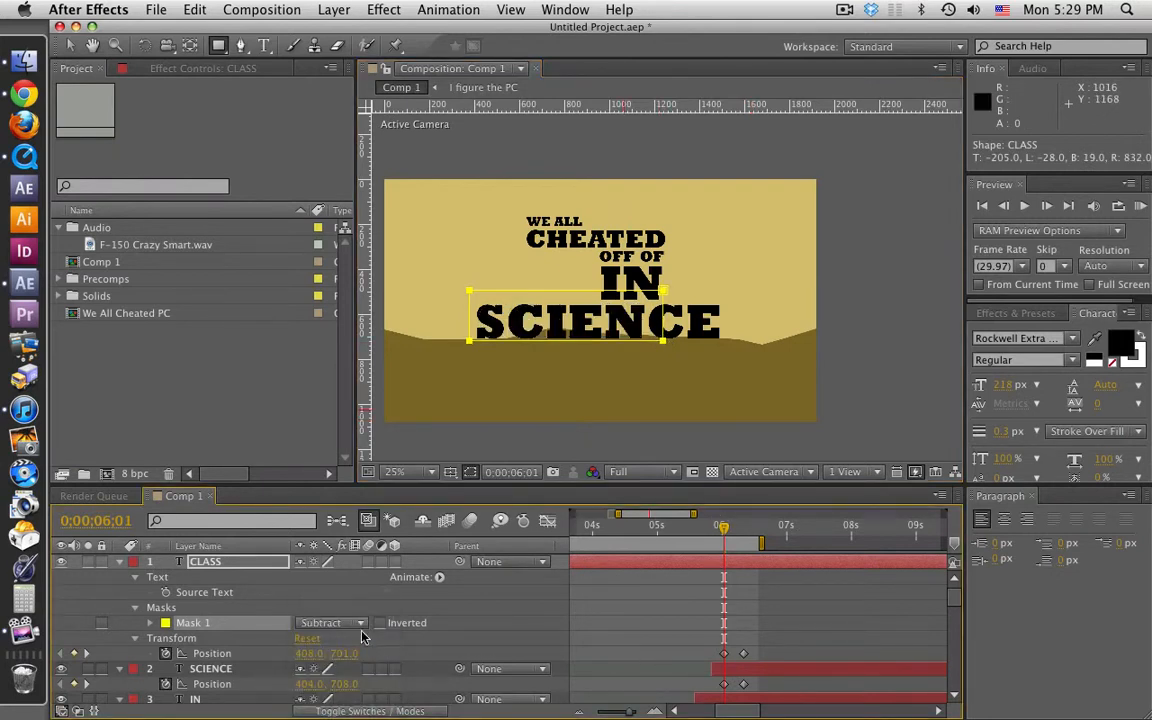
# Step: Animate the CLASS layer's mask path from 0;00;06;01 to 0;00;06;10, shifting the mask up 184 px at the second keyframe
pyautogui.click(150, 622)
pyautogui.click(180, 638)
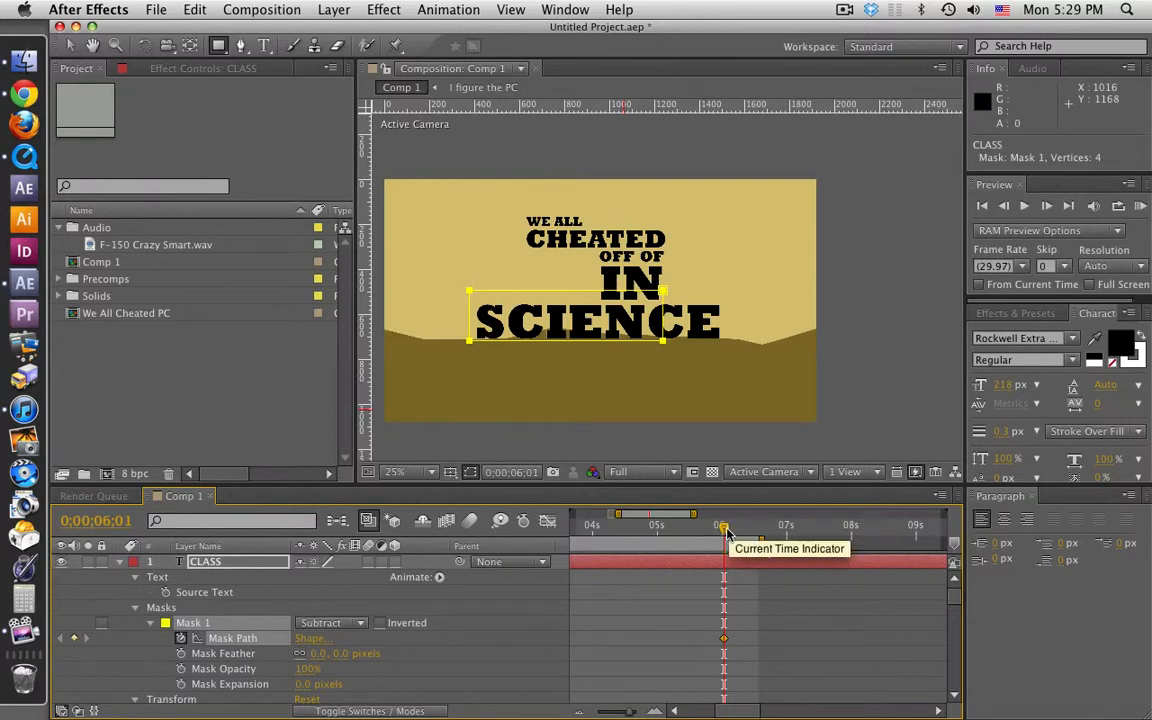
pyautogui.moveTo(726, 529); pyautogui.dragTo(744, 531)
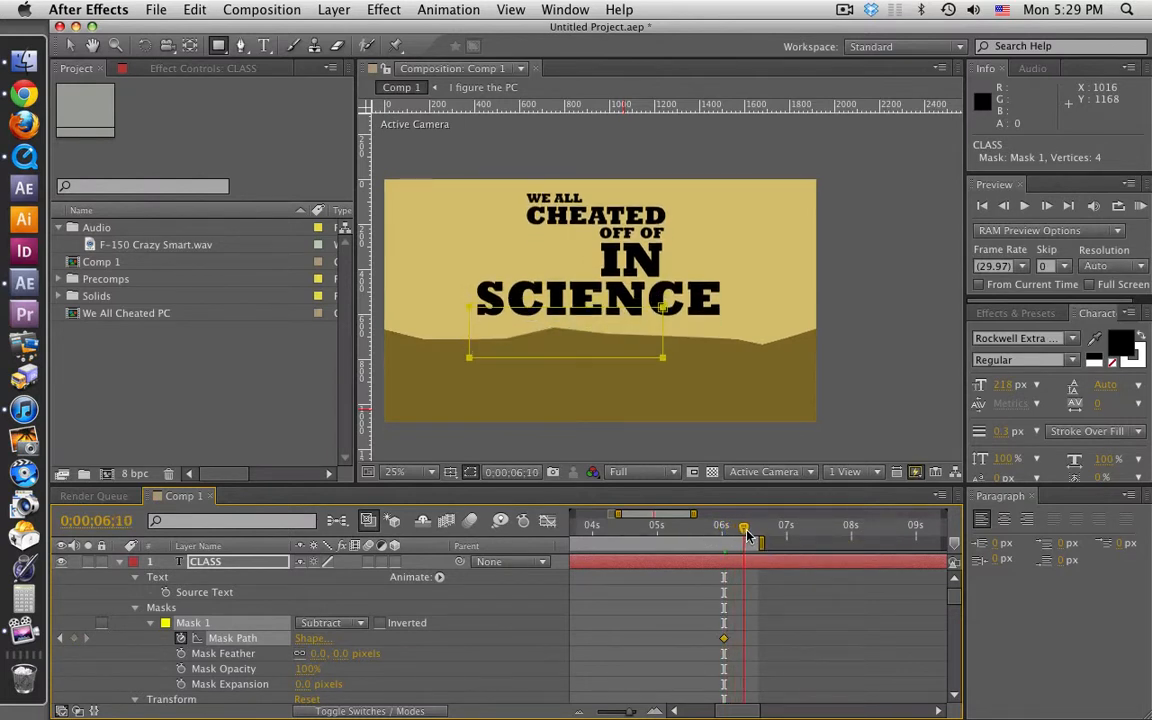
pyautogui.scroll(-3, 812, 582)
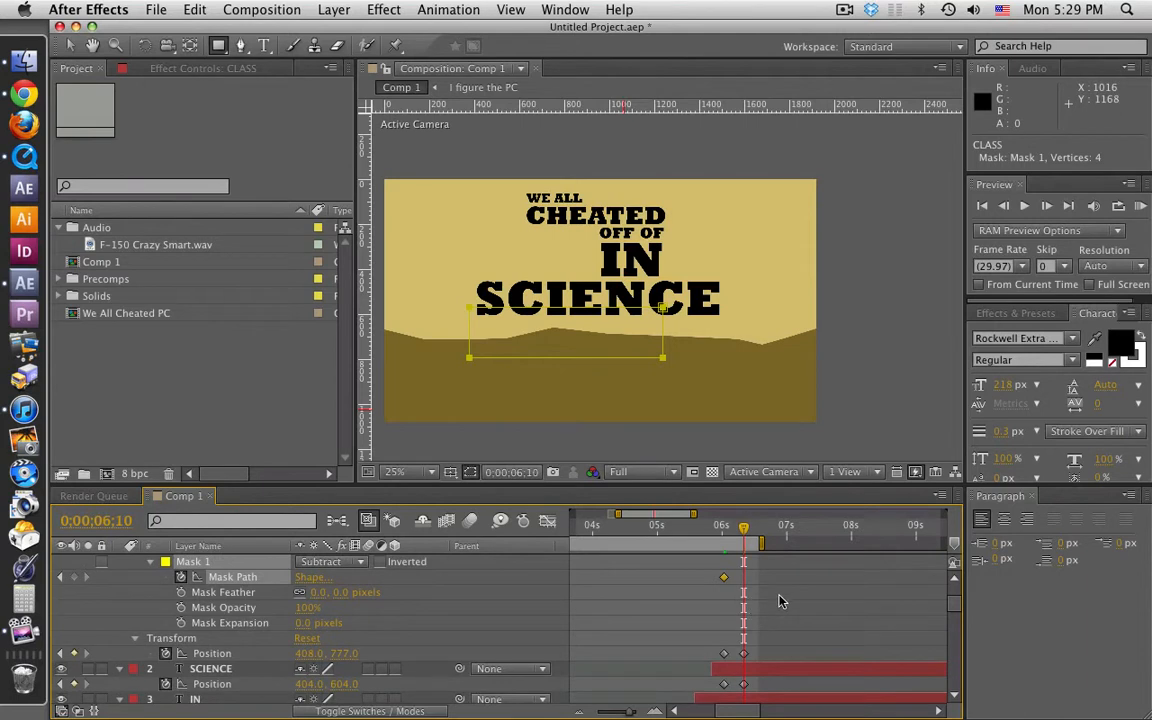
pyautogui.press('v')
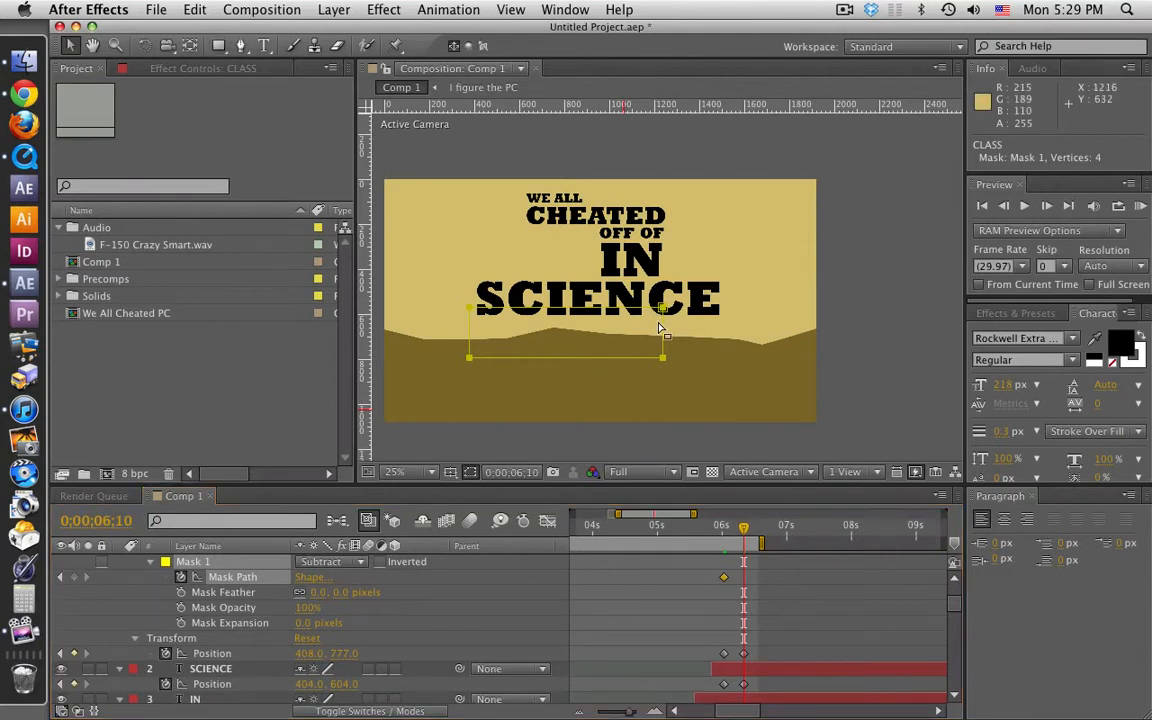
pyautogui.doubleClick(662, 361)
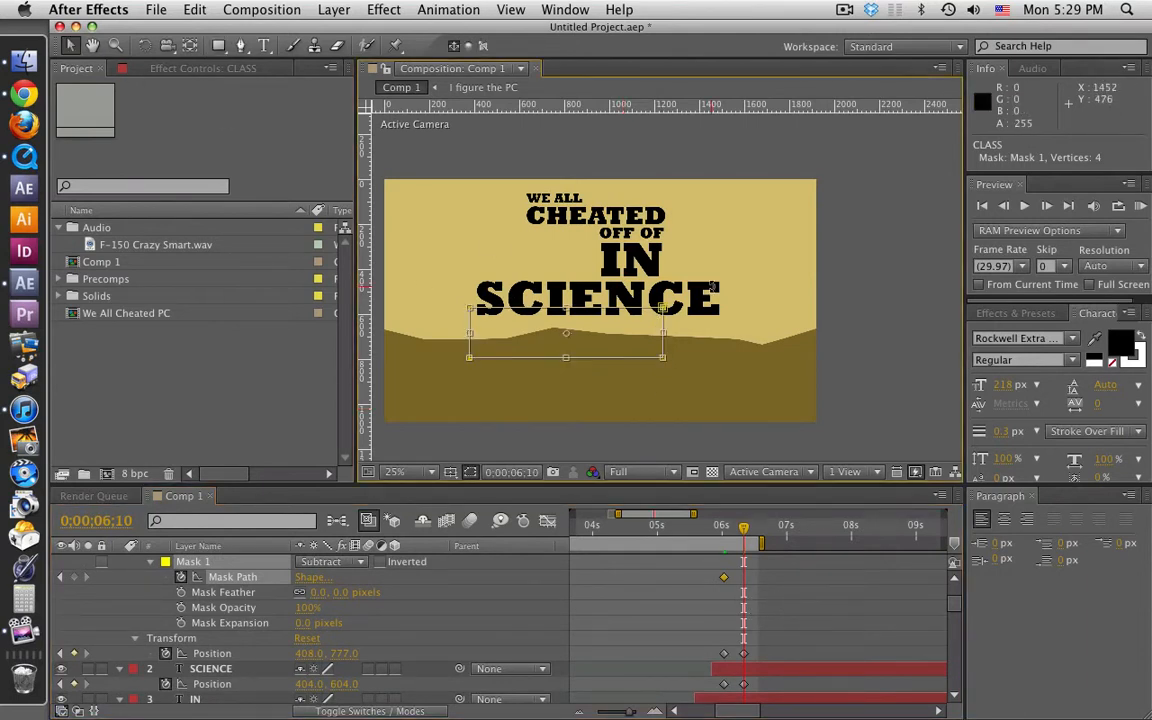
pyautogui.hotkey('shift', 'Up')
pyautogui.hotkey('shift', 'Up')
pyautogui.hotkey('shift', 'Up')
pyautogui.hotkey('shift', 'Up')
pyautogui.press('Up')
pyautogui.press('Up')
pyautogui.press('Up')
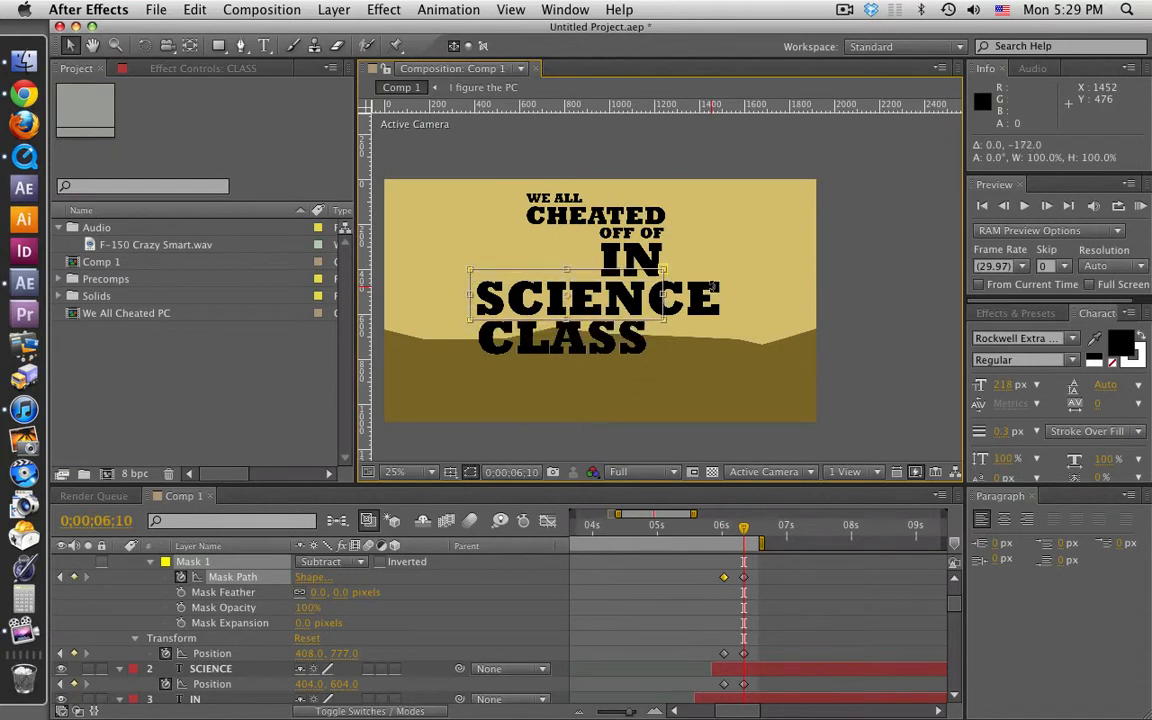
pyautogui.press('Up')
pyautogui.press('Up')
pyautogui.press('Up')
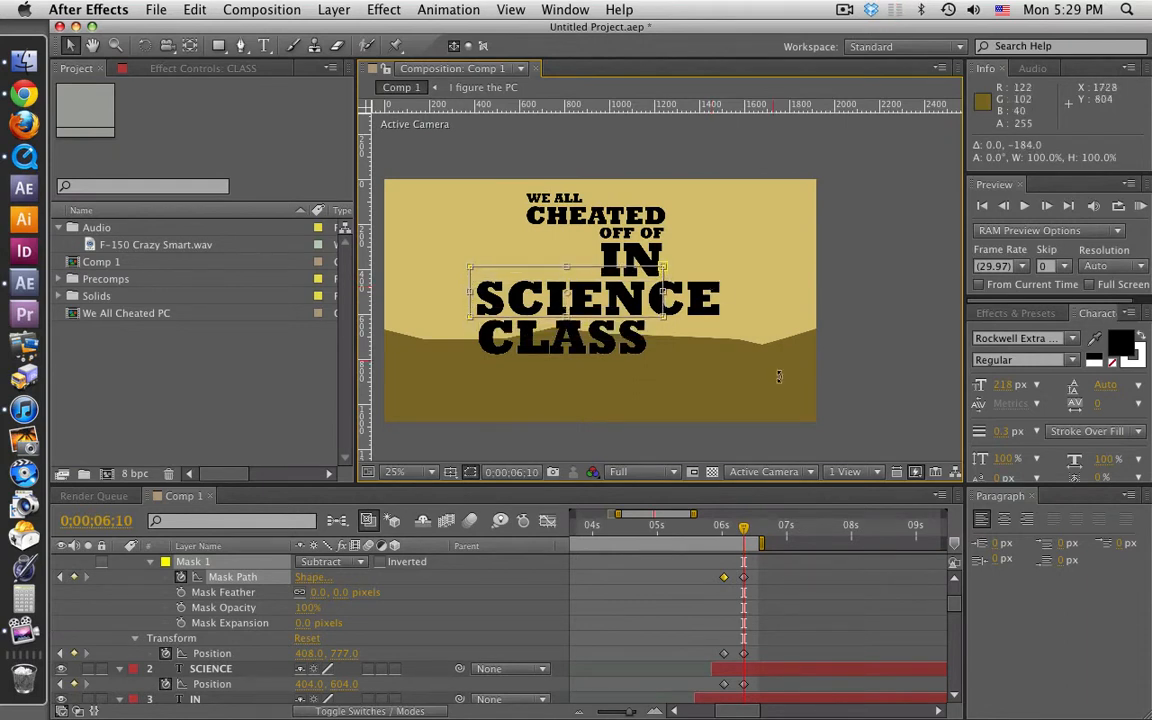
pyautogui.click(753, 504)
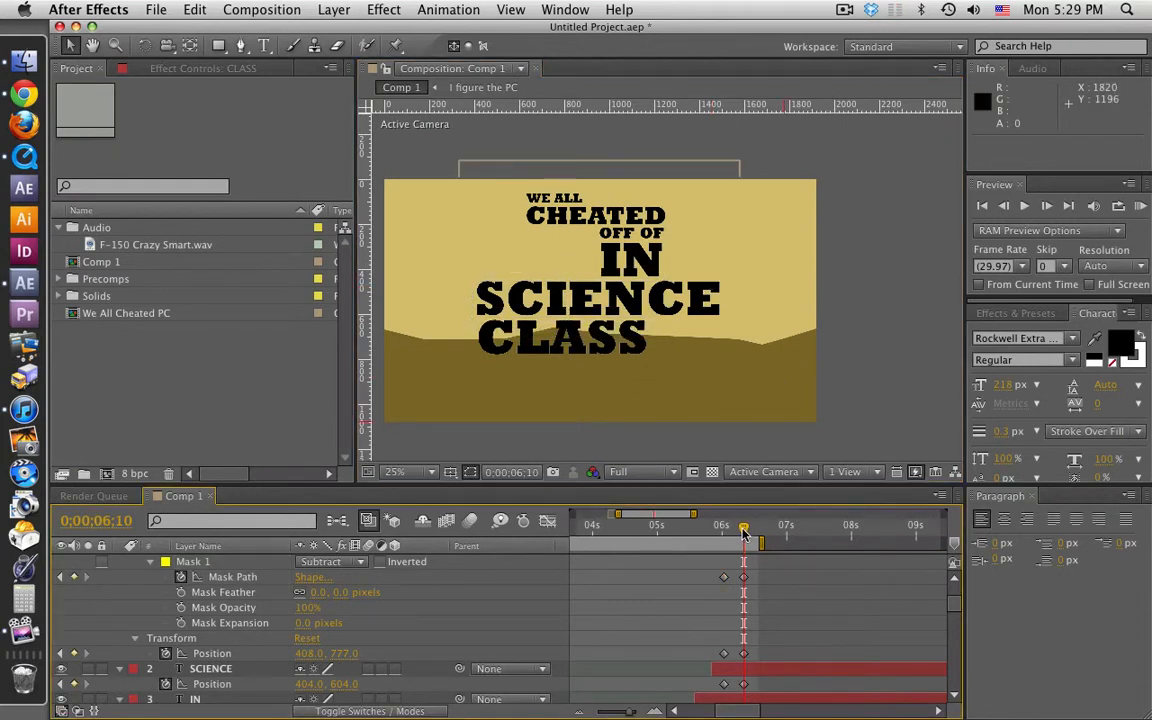
# Step: Switch to QuickTime Player, examine how the word following CLASS enters in the reference video, and return to After Effects
pyautogui.moveTo(743, 530)
pyautogui.mouseDown()
pyautogui.moveTo(727, 532)
pyautogui.moveTo(743, 532)
pyautogui.mouseUp()
pyautogui.press('super+Tab')
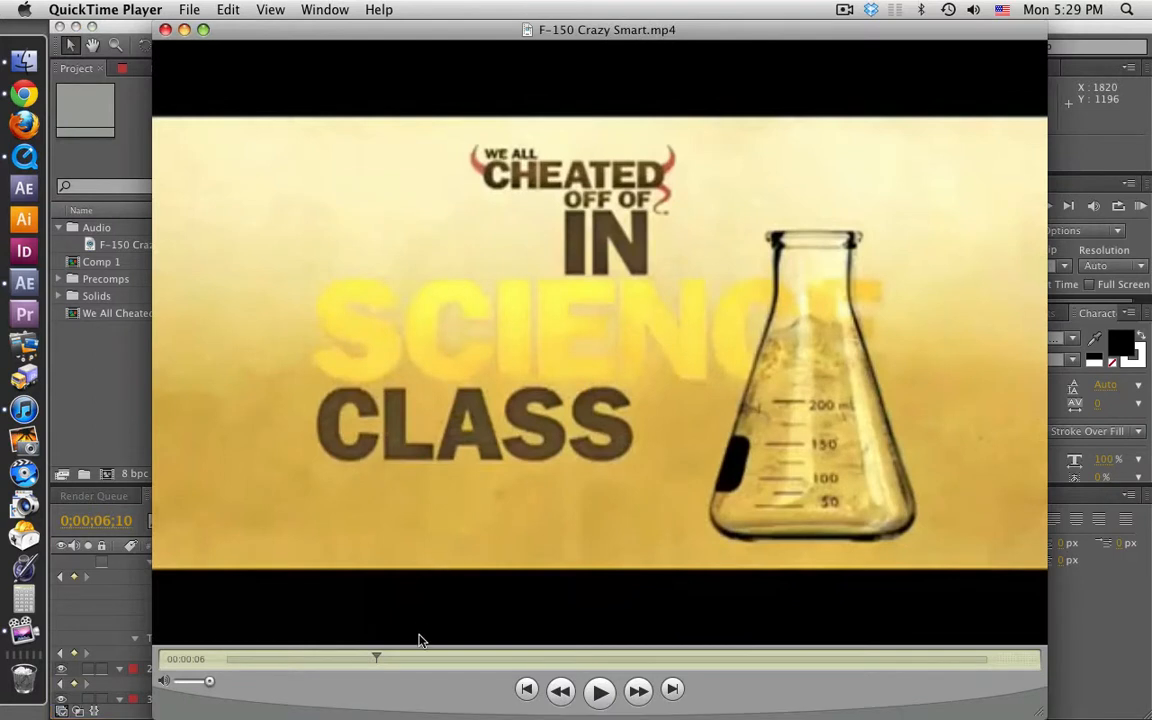
pyautogui.moveTo(375, 659)
pyautogui.mouseDown()
pyautogui.moveTo(390, 659)
pyautogui.moveTo(379, 658)
pyautogui.mouseUp()
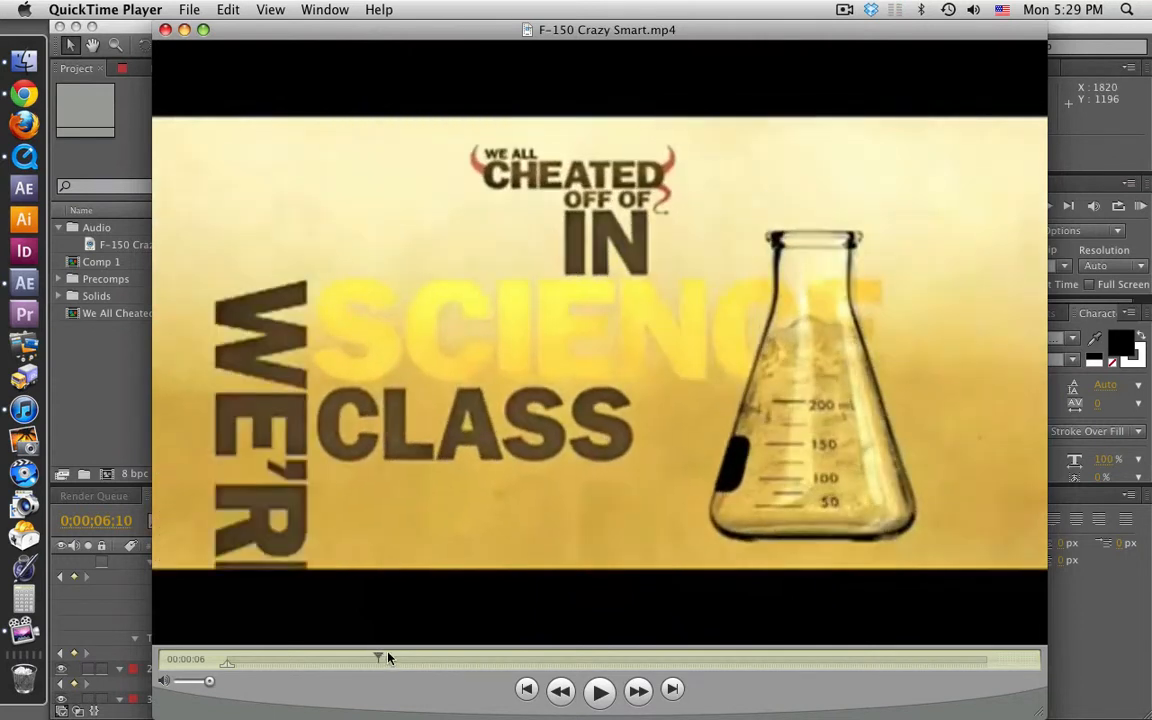
pyautogui.click(147, 397)
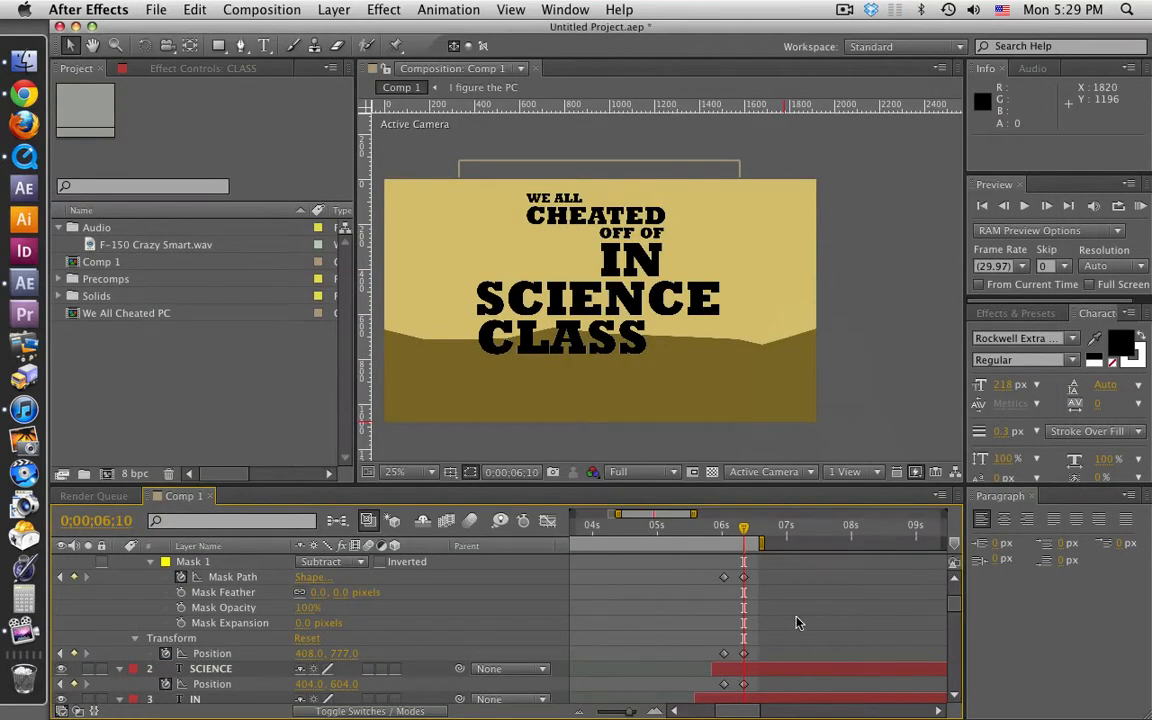
# Step: Trim the start of the CLASS layer to 0;00;06;01
pyautogui.scroll(2, 796, 621)
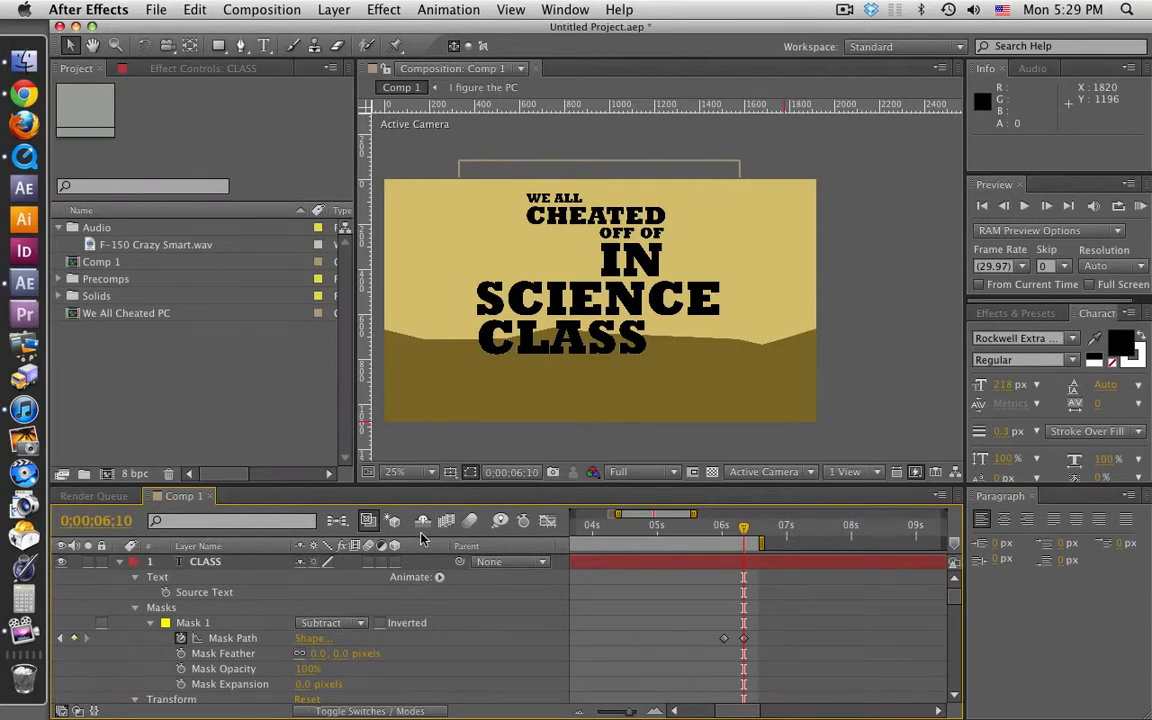
pyautogui.moveTo(743, 537); pyautogui.dragTo(723, 537)
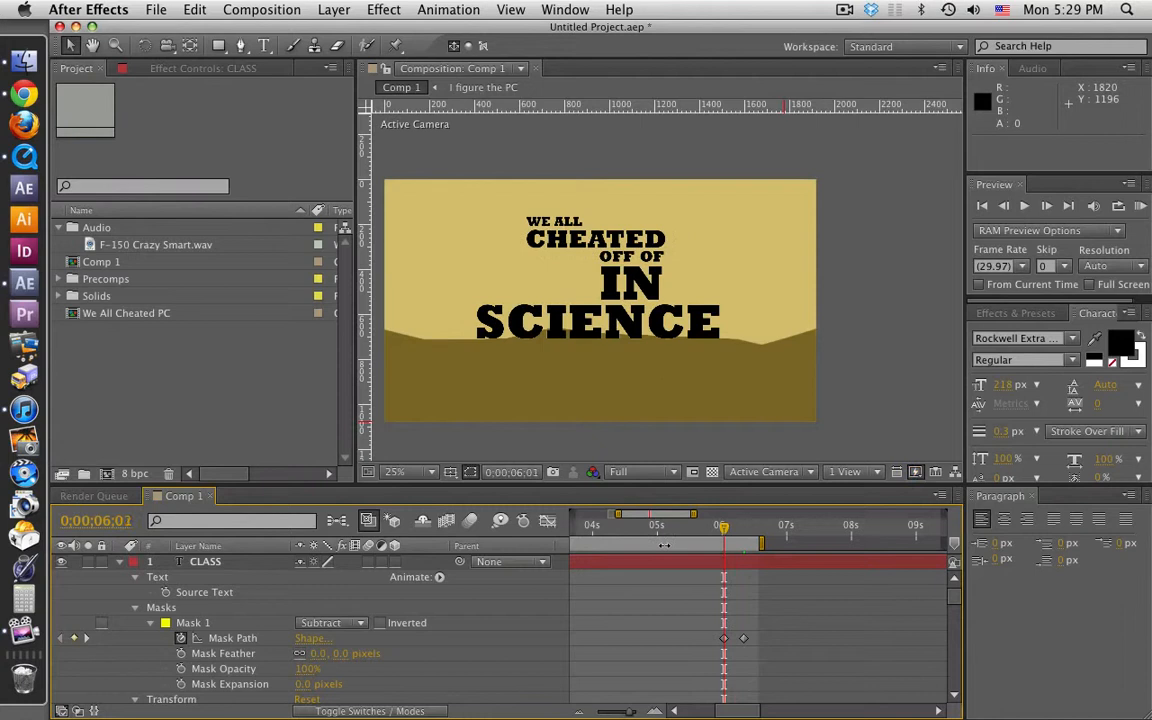
pyautogui.click(596, 570)
pyautogui.hotkey('alt', '[')
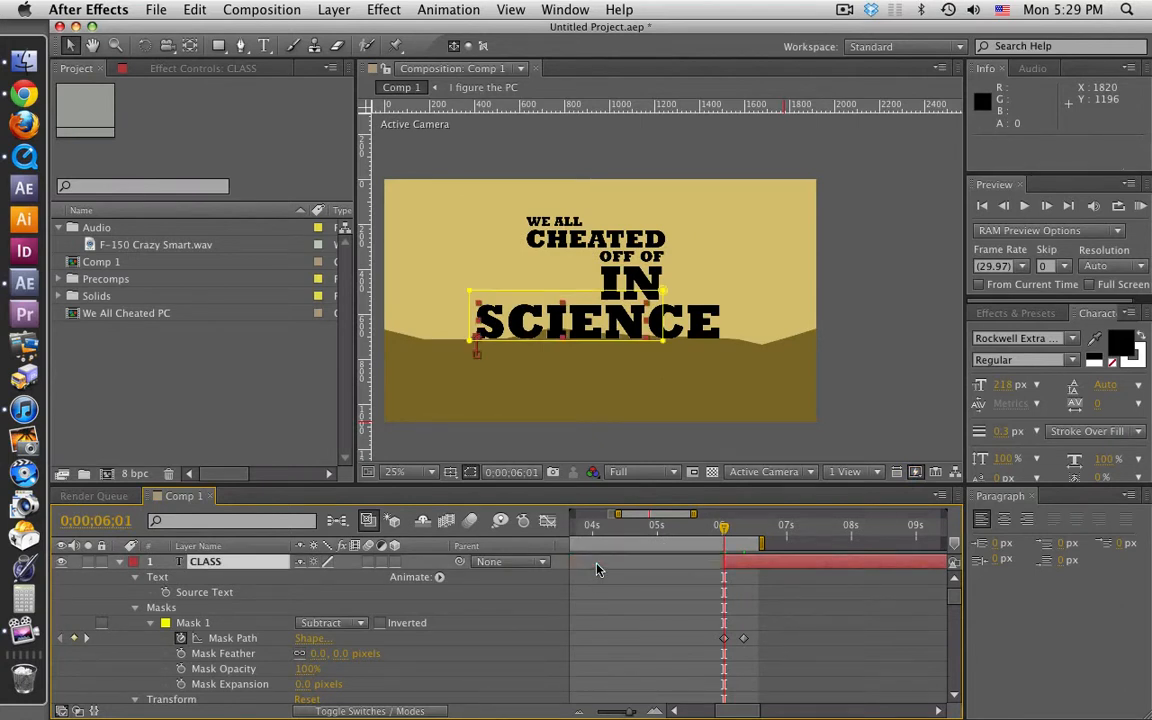
pyautogui.scroll(-5, 779, 607)
pyautogui.scroll(6, 779, 607)
# Step: Add a text layer reading "WE'RE" and move it to about 320, 404, above SCIENCE
pyautogui.click(262, 45)
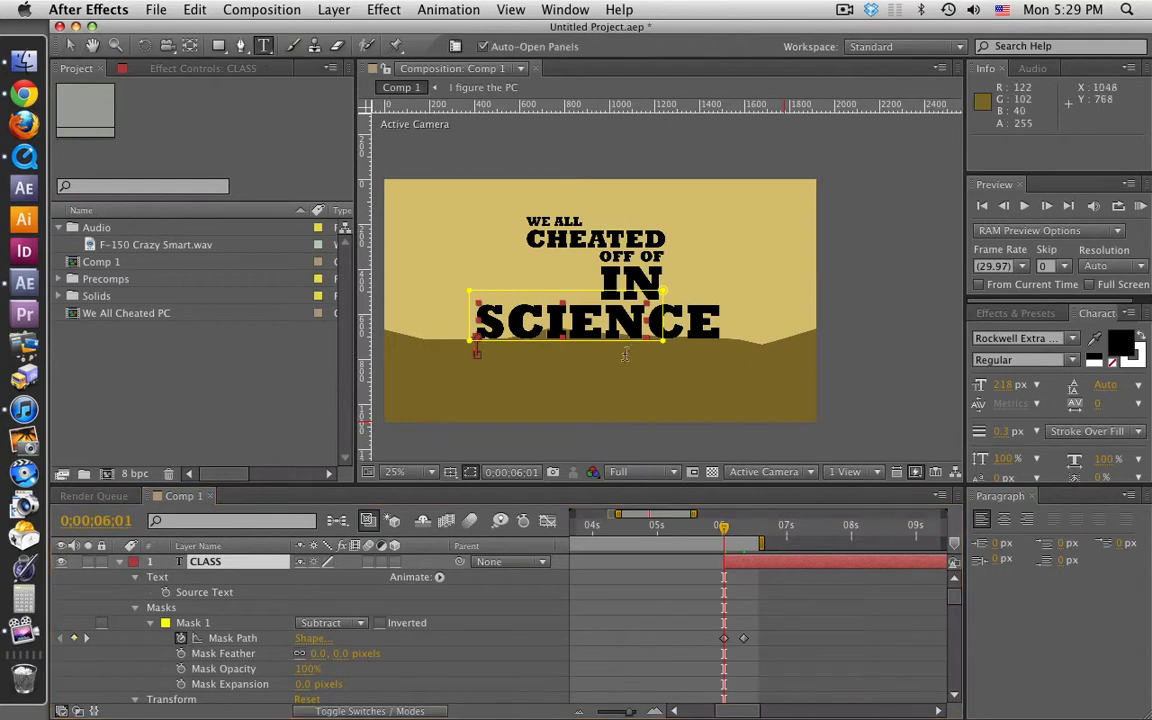
pyautogui.click(736, 250)
pyautogui.write('E')
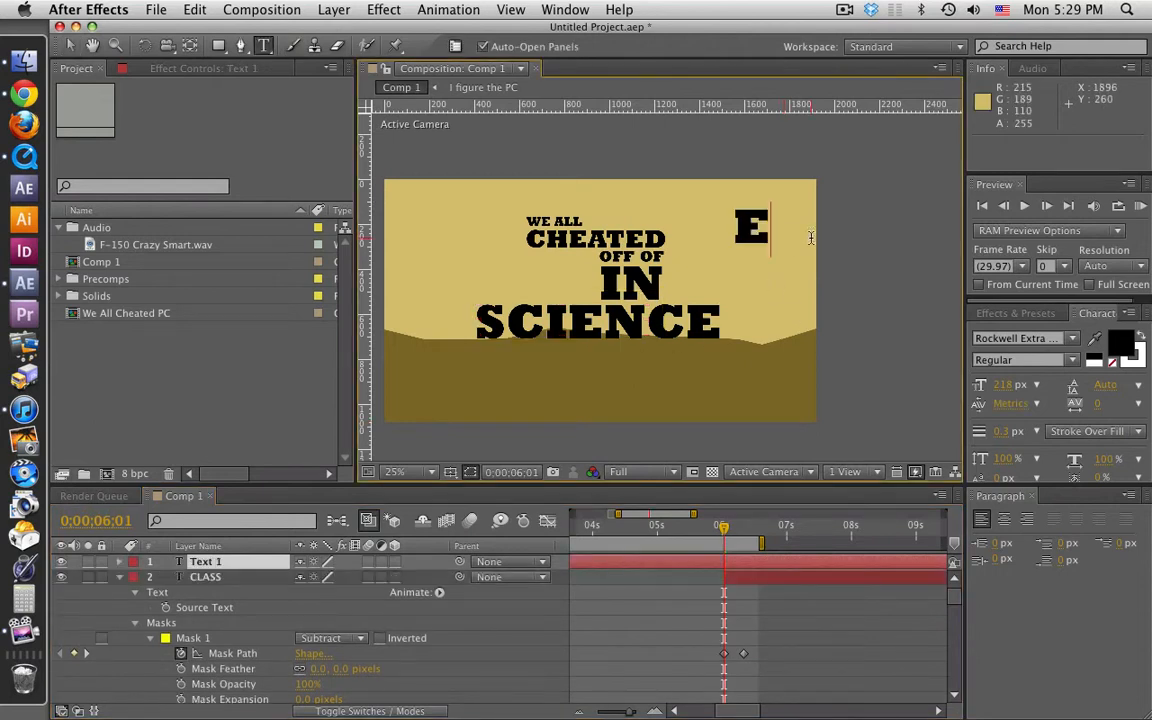
pyautogui.press('BackSpace')
pyautogui.write('WE')
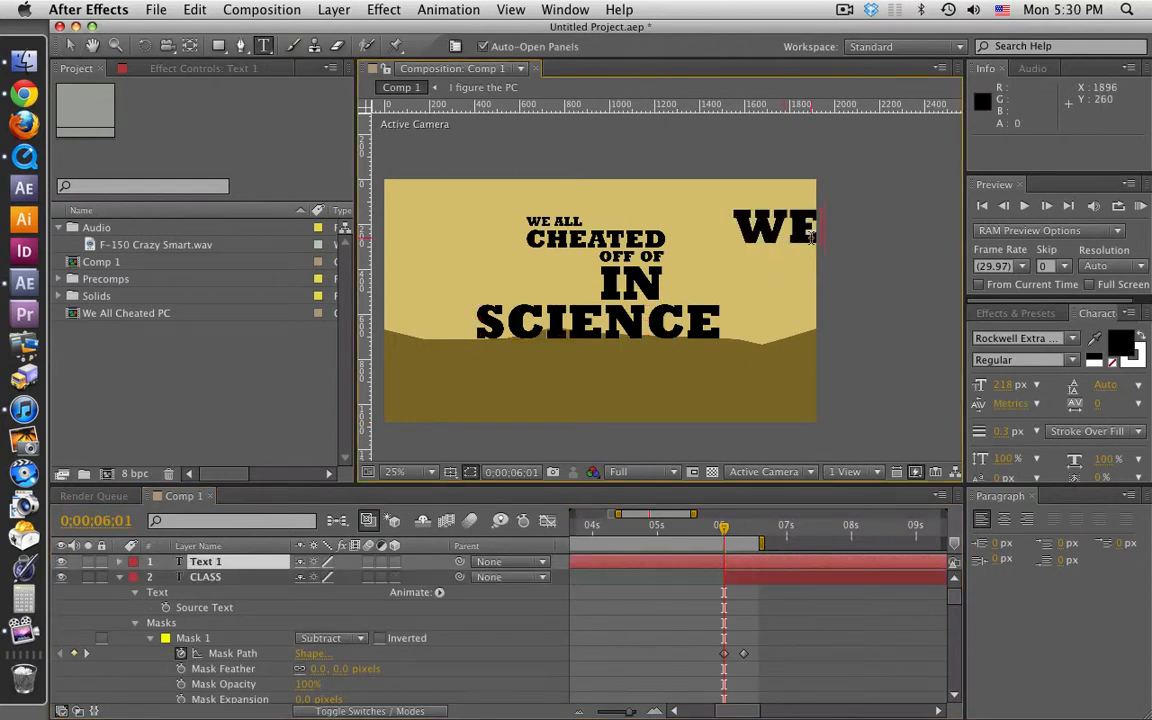
pyautogui.write('IR')
pyautogui.click(69, 45)
pyautogui.click(806, 229)
pyautogui.moveTo(806, 229); pyautogui.dragTo(528, 255)
# Step: Rotate the WE'RE text to 90° and place it at about 248, 556, vertically beside the S of SCIENCE
pyautogui.press('super+Tab')
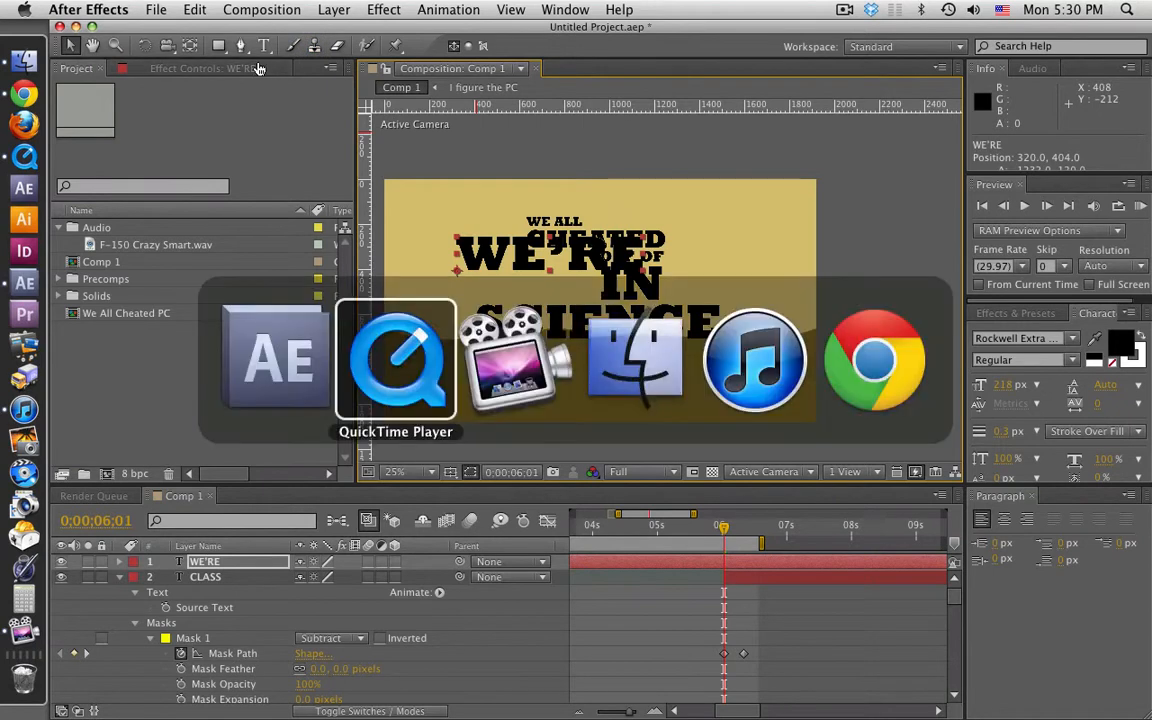
pyautogui.press('super+Tab')
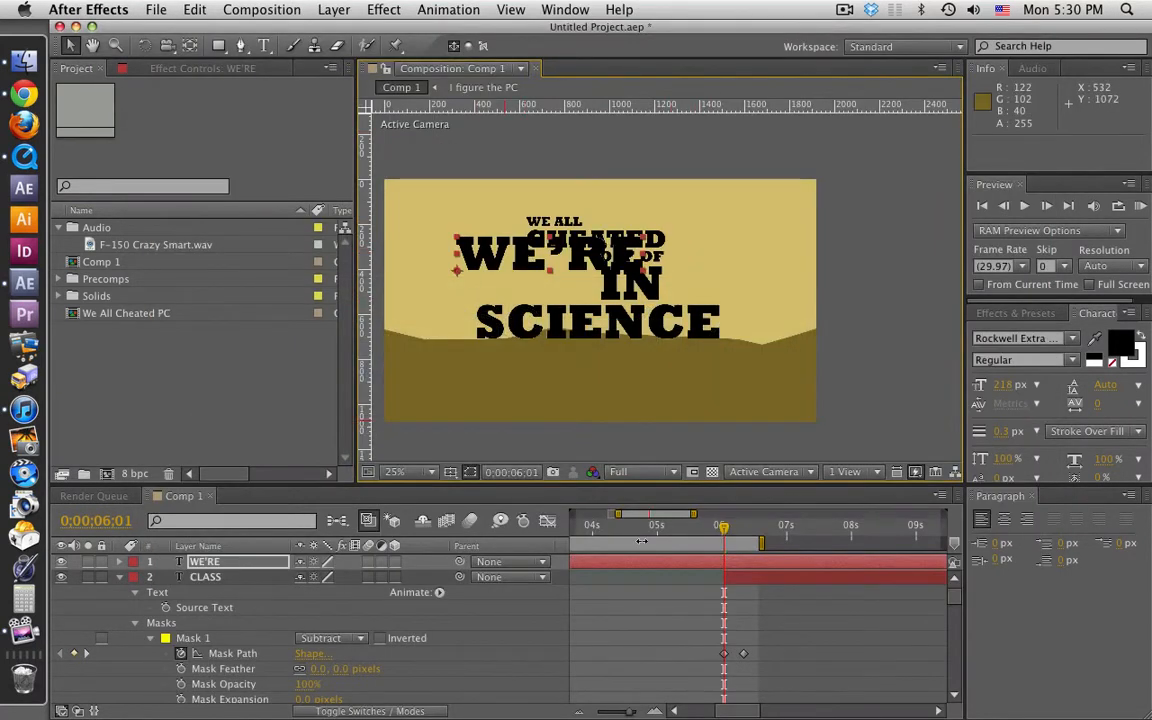
pyautogui.press('r')
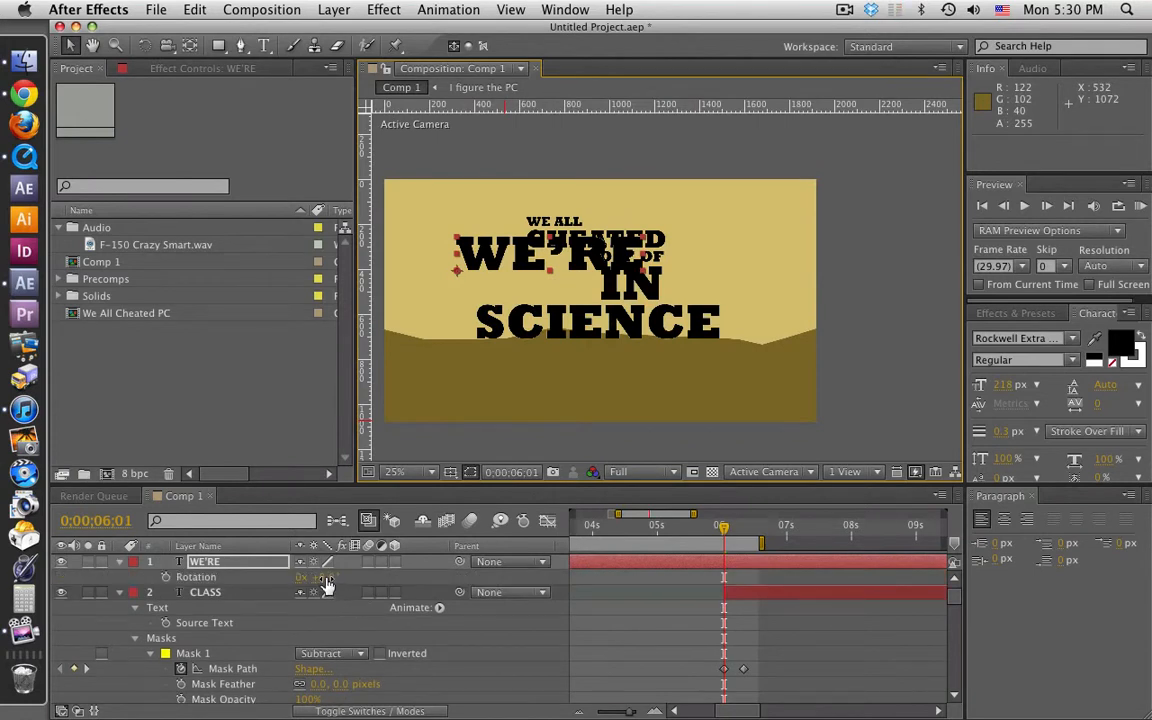
pyautogui.moveTo(305, 577); pyautogui.dragTo(396, 586)
pyautogui.click(331, 580)
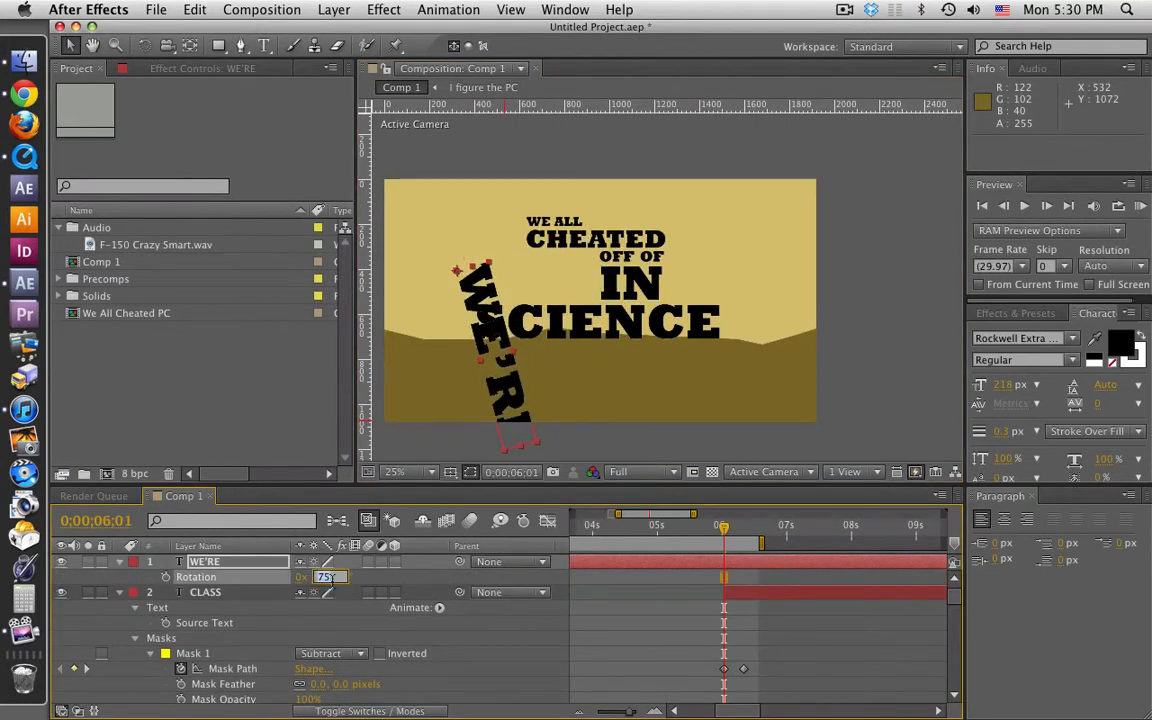
pyautogui.write('90')
pyautogui.press('Return')
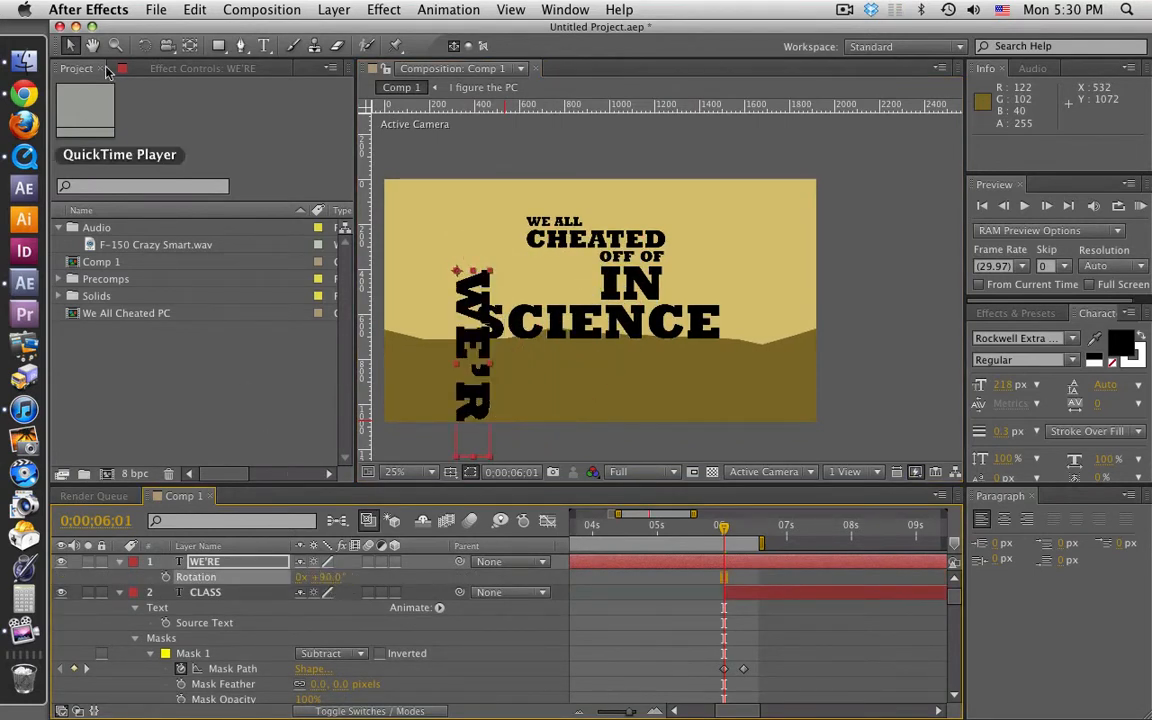
pyautogui.moveTo(484, 392); pyautogui.dragTo(465, 420)
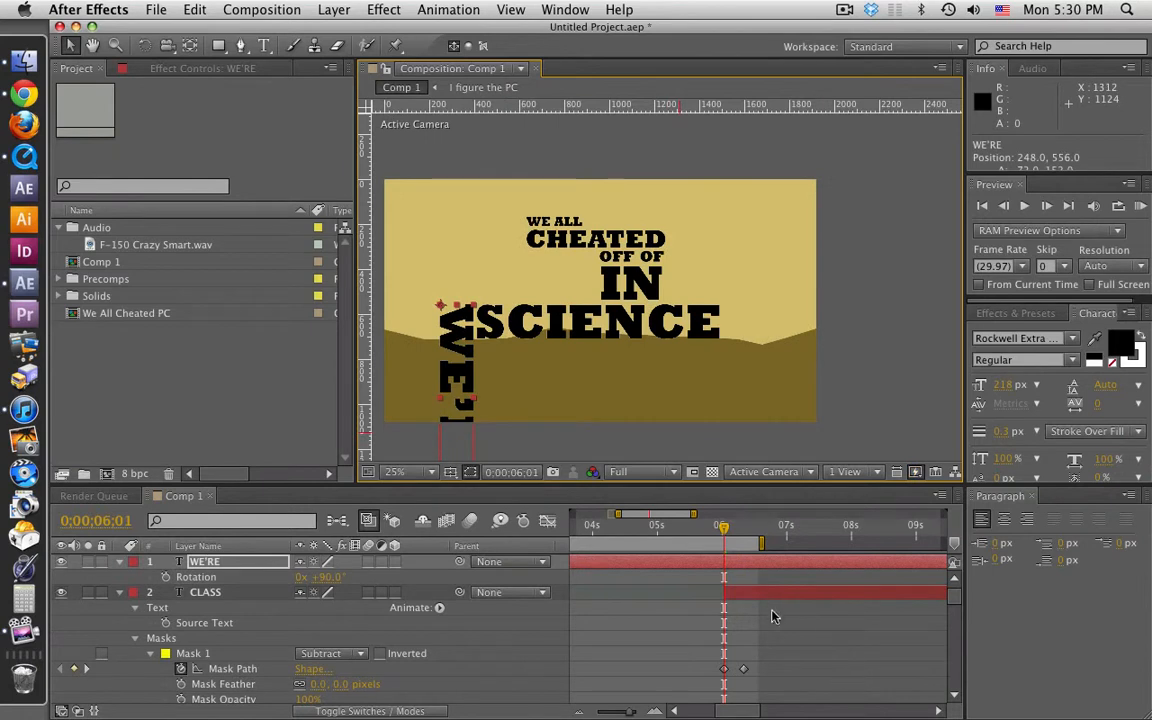
pyautogui.press('super+Tab')
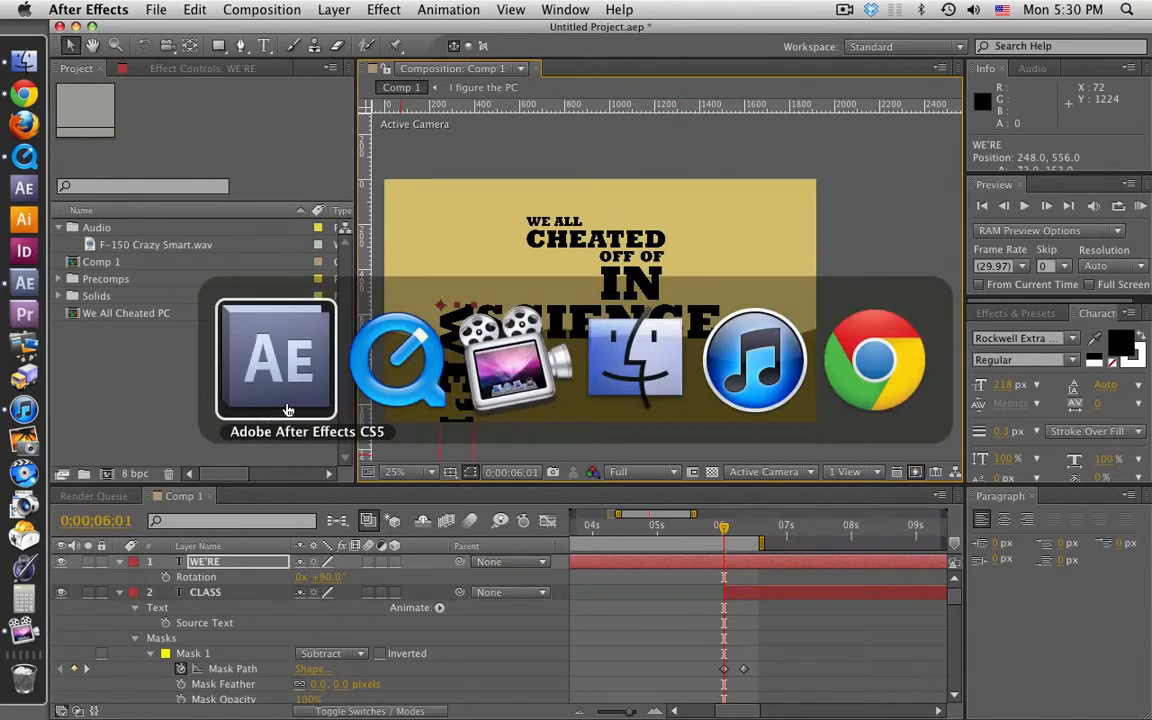
# Step: Switch to QuickTime Player, examine how the text rotates from WE'RE to THINKING in the reference video, and return to After Effects
pyautogui.press('super+Tab')
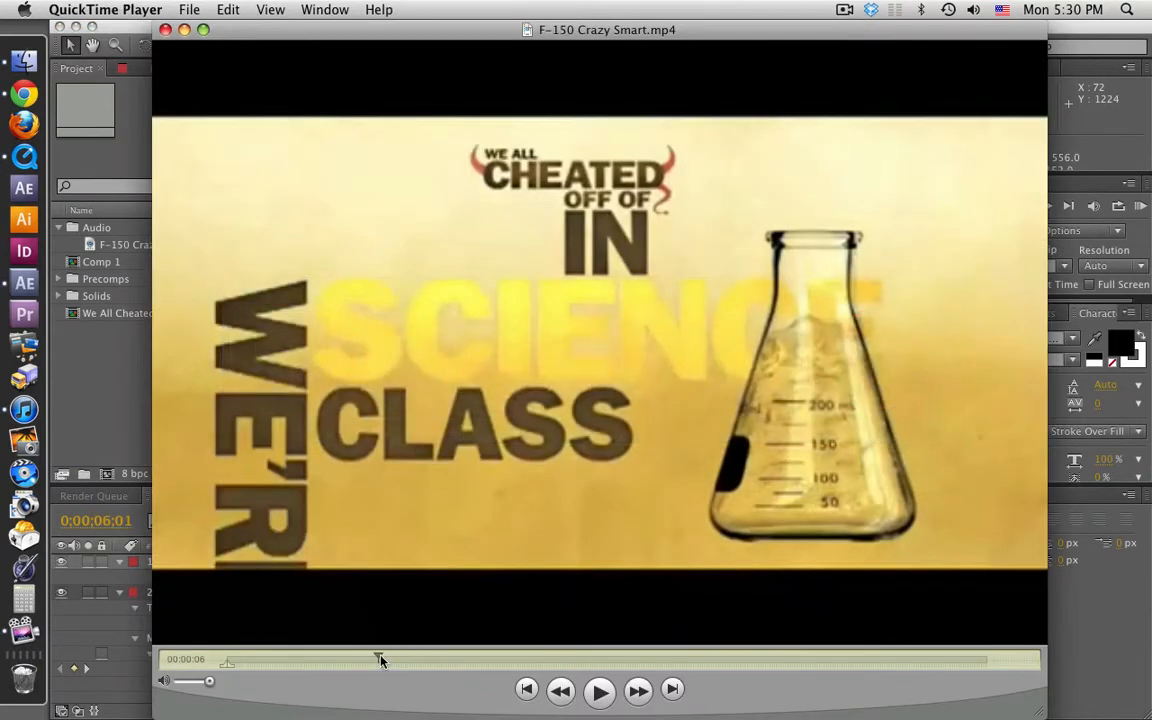
pyautogui.moveTo(379, 656); pyautogui.dragTo(389, 659)
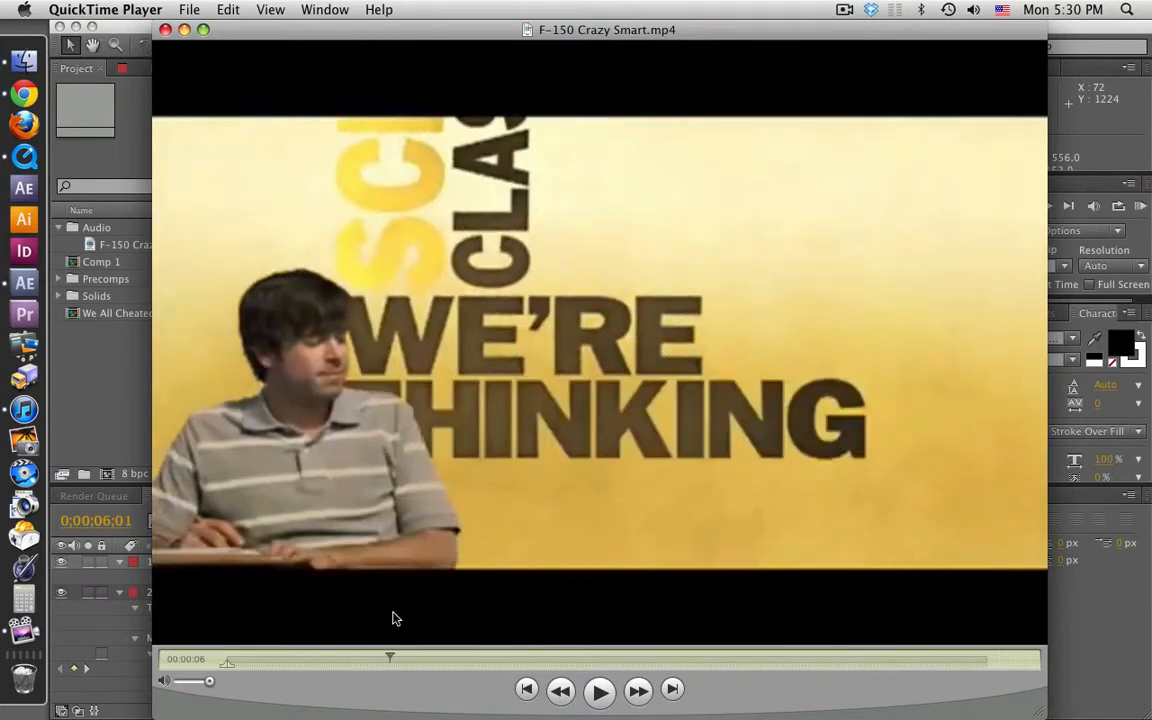
pyautogui.click(1137, 654)
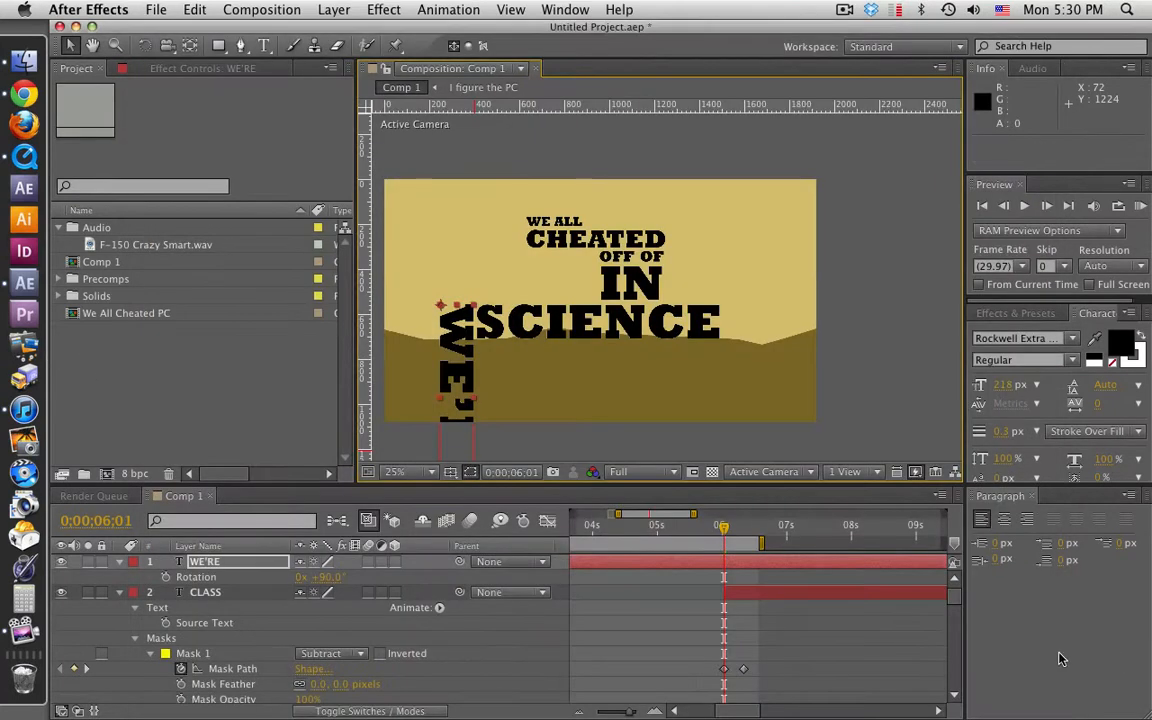
# Step: Trim the start of the WE'RE layer to 0;00;06;21 and extend the work area end to 0;00;08;05
pyautogui.click(731, 528)
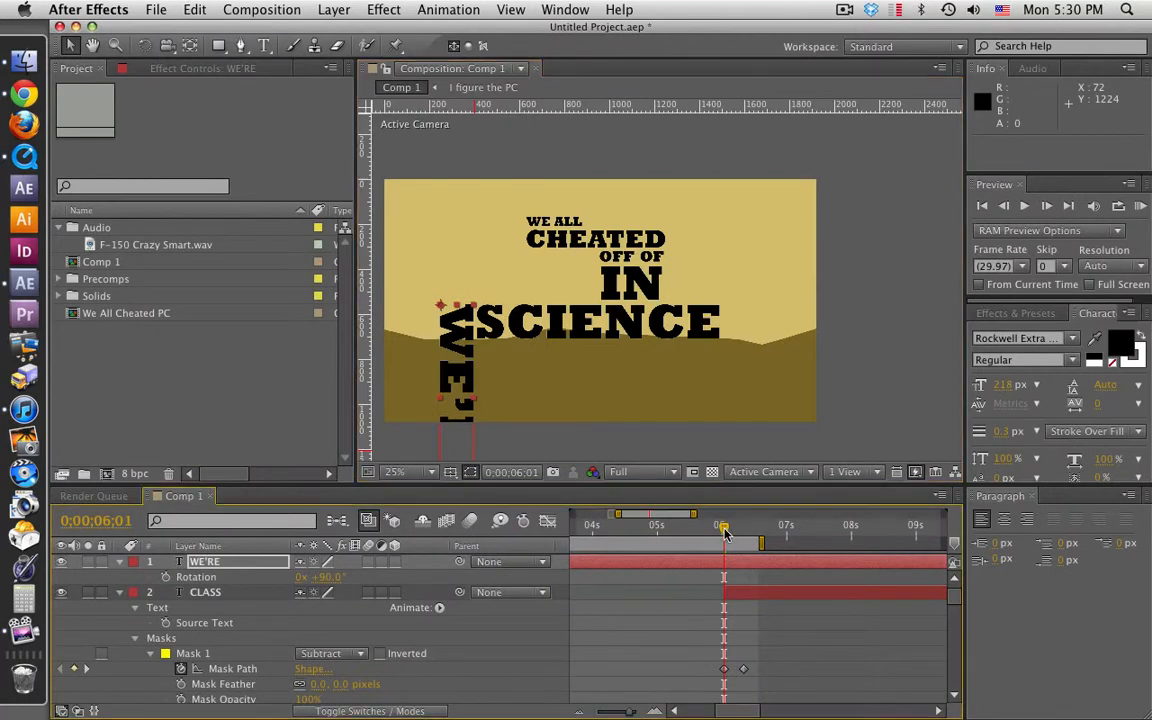
pyautogui.moveTo(733, 533); pyautogui.dragTo(748, 535)
pyautogui.scroll(-3, 805, 601)
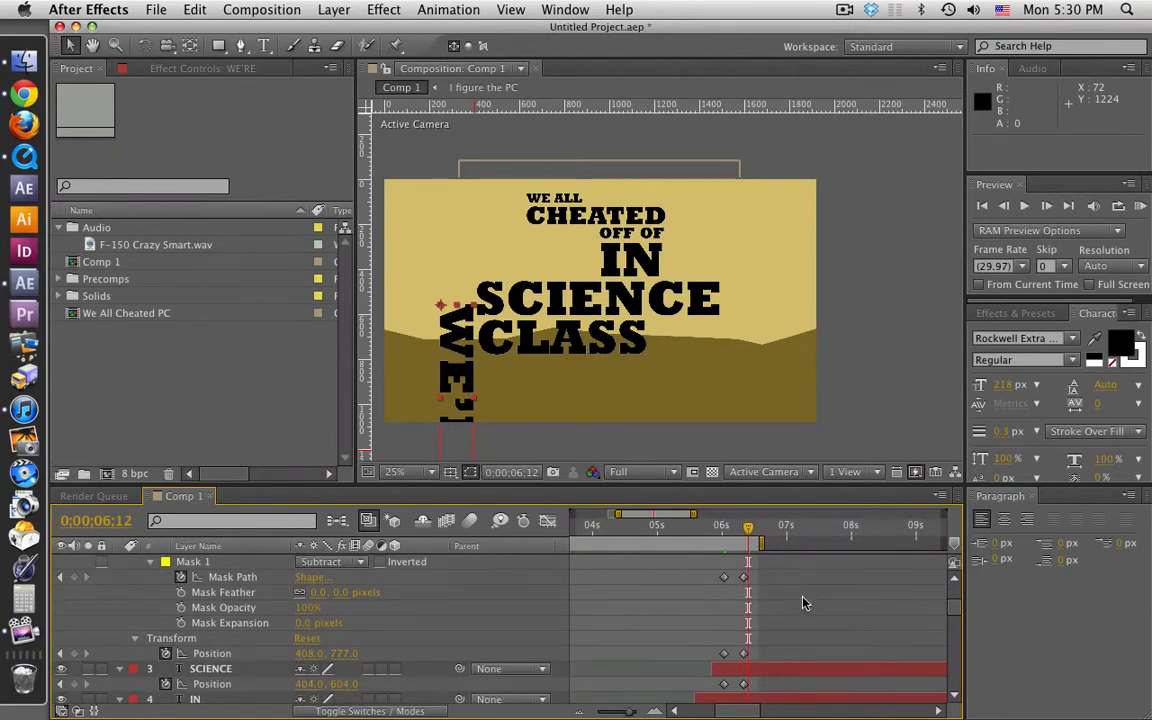
pyautogui.scroll(3, 805, 601)
pyautogui.click(757, 532)
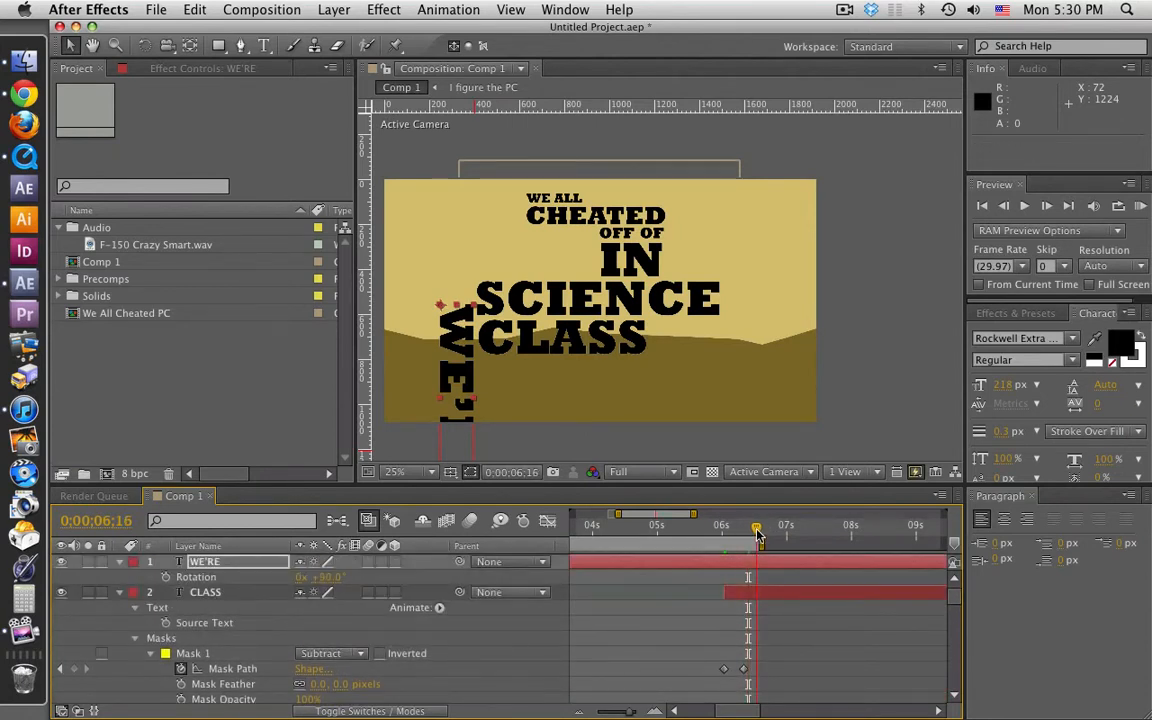
pyautogui.press('KP_Decimal')
pyautogui.press('KP_Decimal')
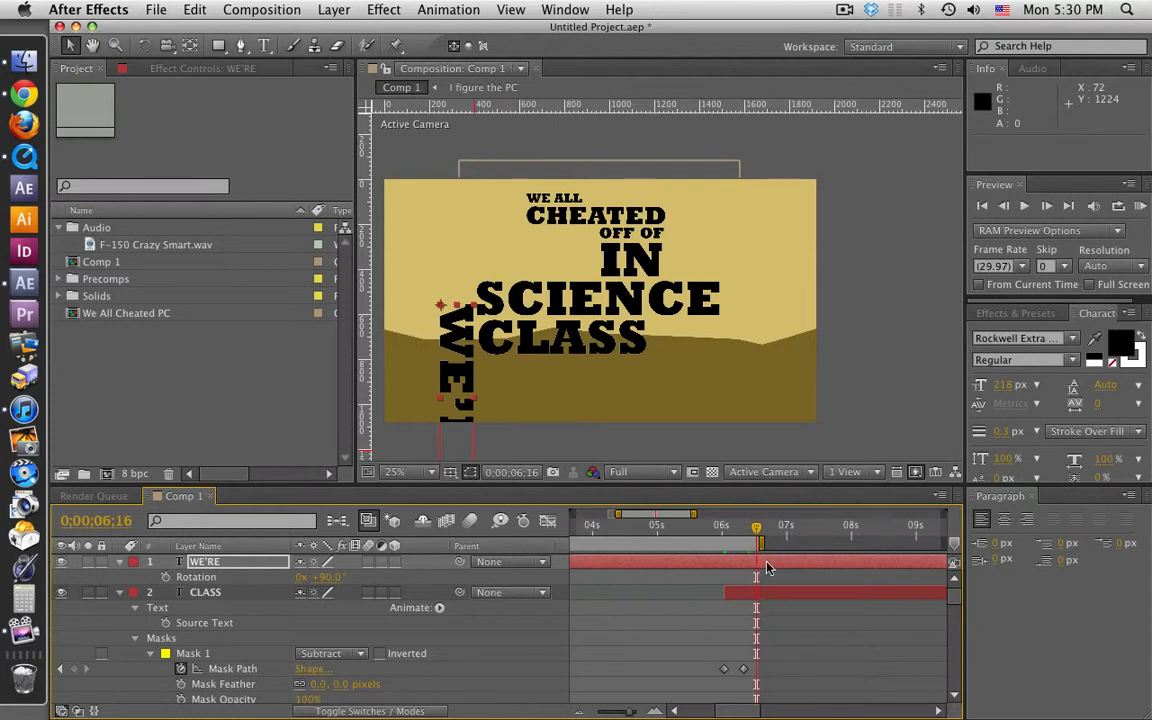
pyautogui.click(766, 545)
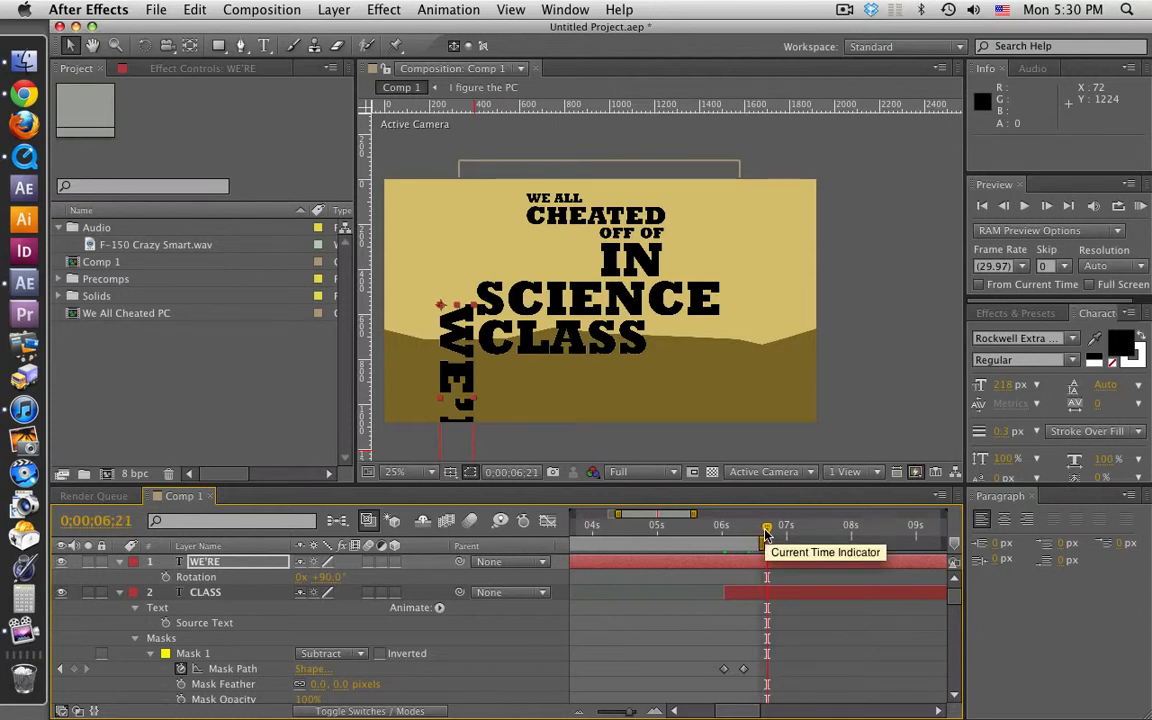
pyautogui.press('KP_Decimal')
pyautogui.press('KP_Decimal')
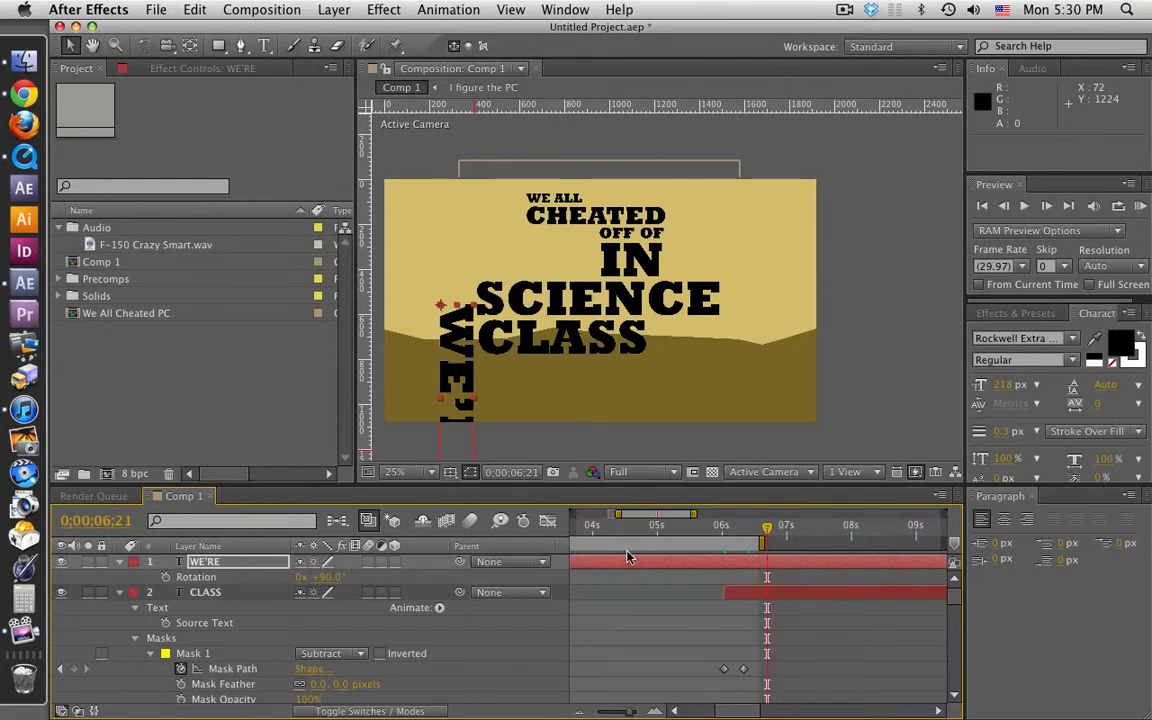
pyautogui.hotkey('alt', '[')
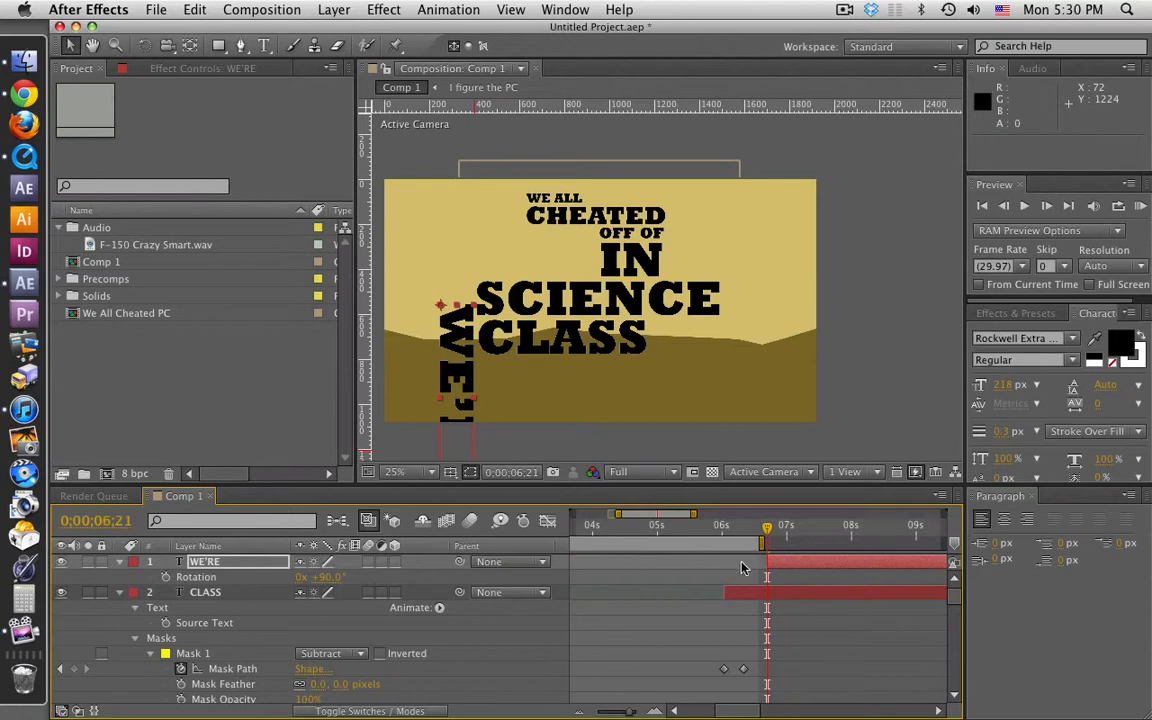
pyautogui.moveTo(764, 545); pyautogui.dragTo(868, 546)
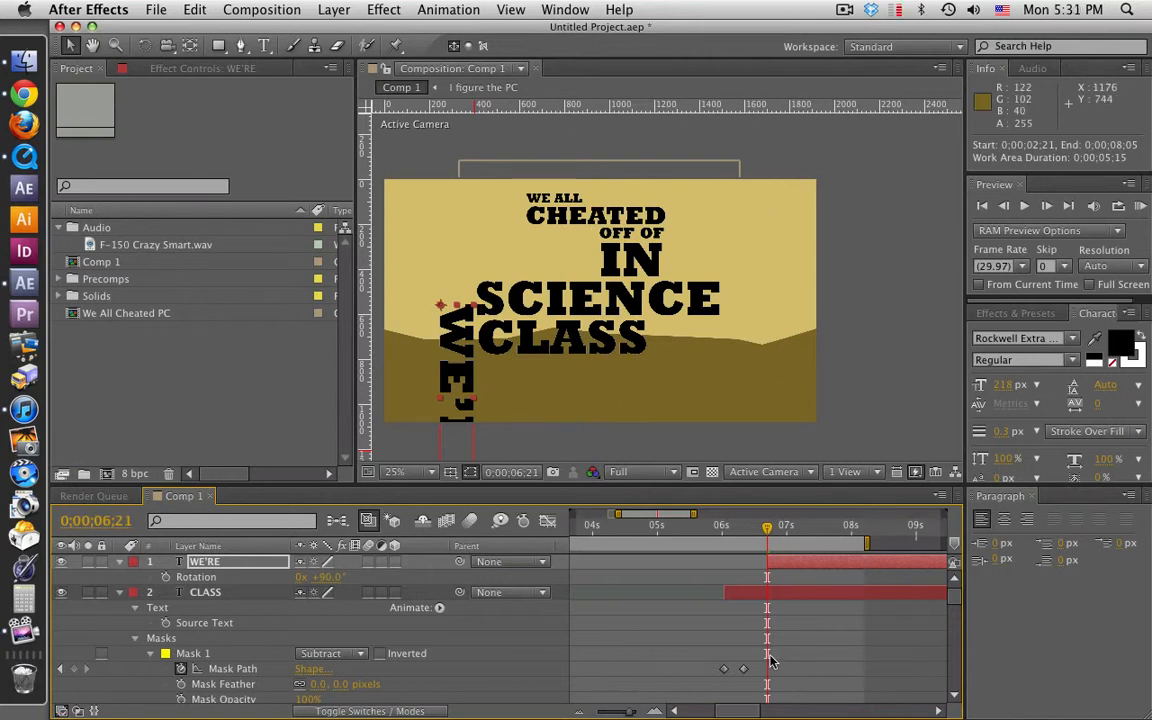
# Step: Collapse the expanded properties of the CLASS, SCIENCE and IN layers
pyautogui.scroll(-5, 775, 634)
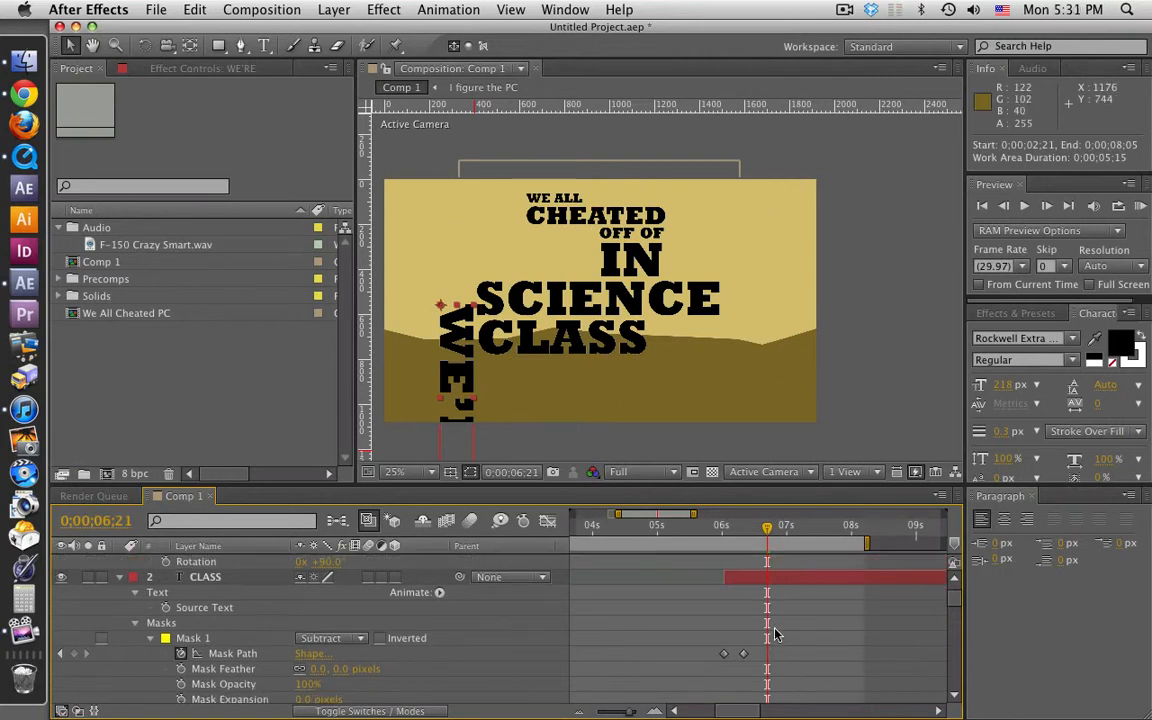
pyautogui.scroll(5, 760, 636)
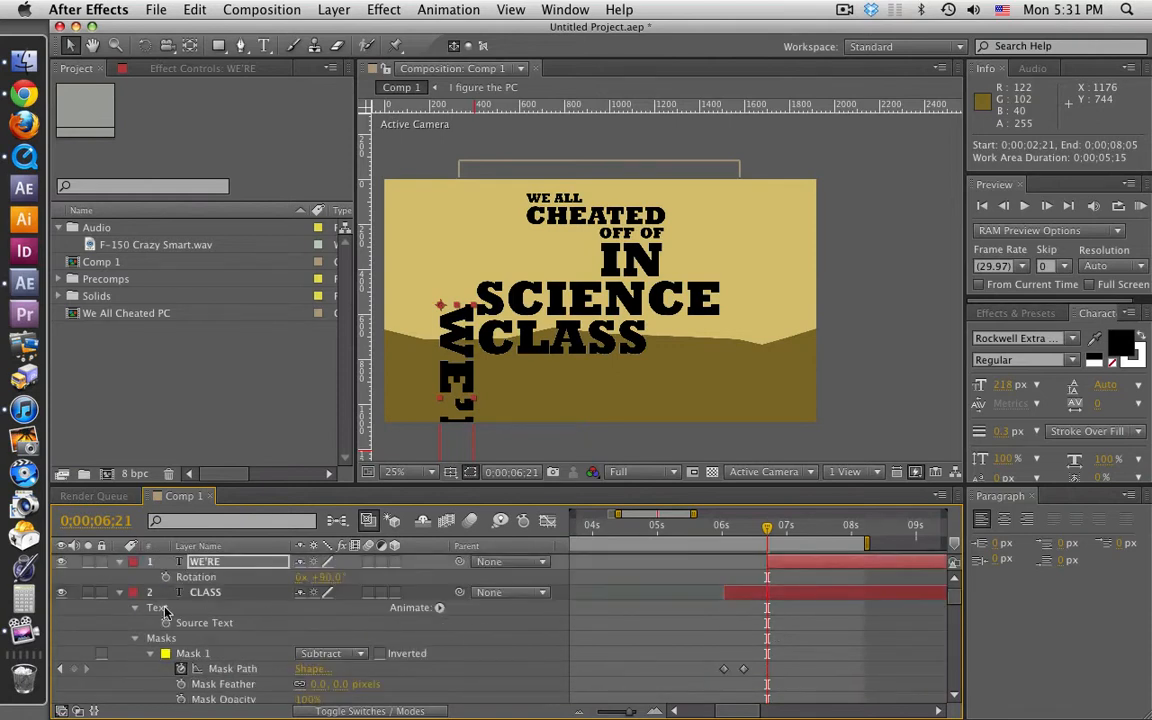
pyautogui.click(119, 592)
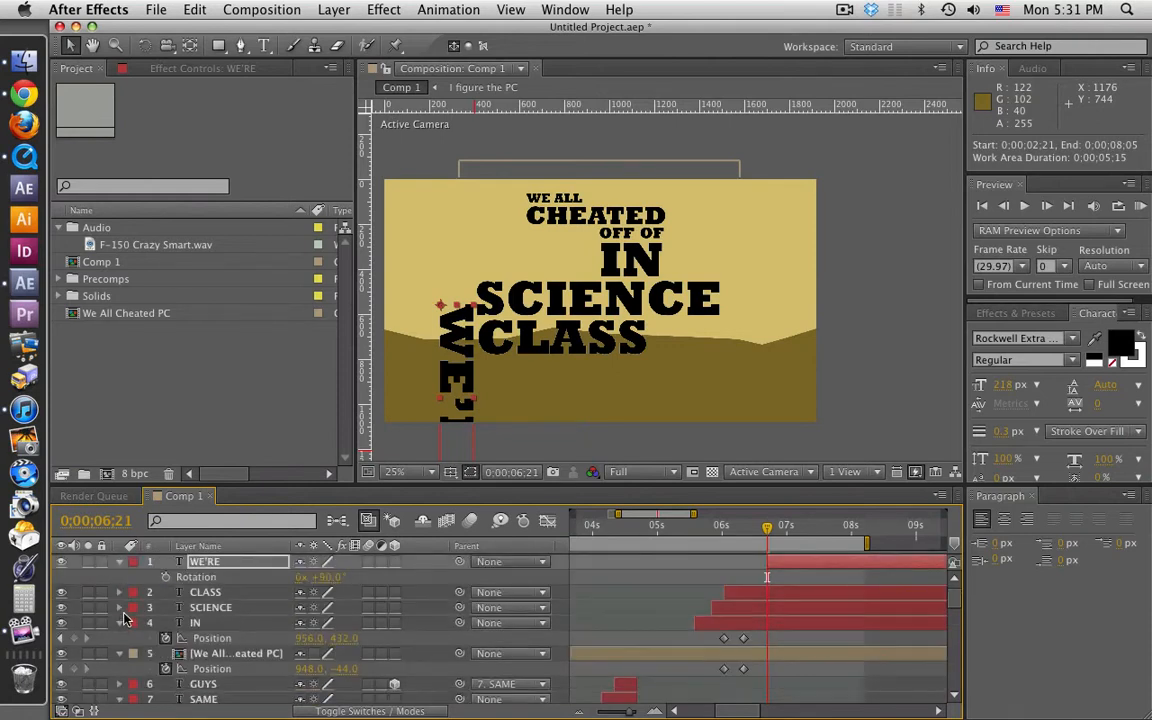
pyautogui.click(119, 622)
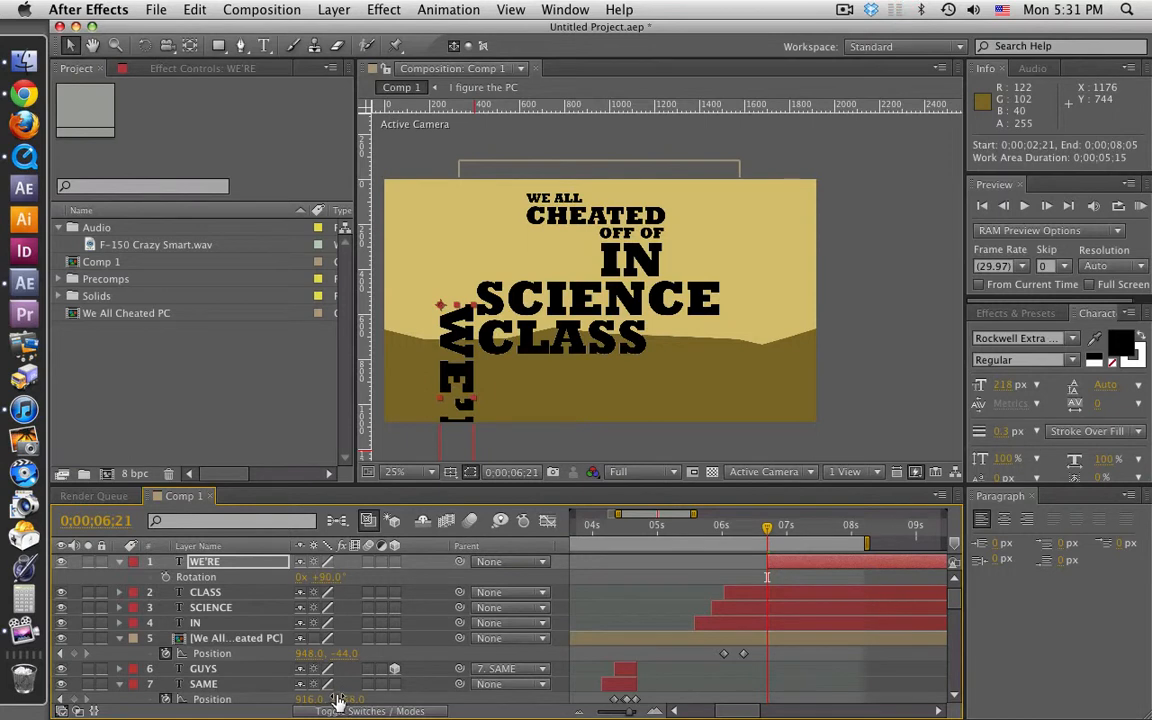
# Step: Pre-compose the WE'RE, CLASS, SCIENCE, IN and We All Cheated PC layers as "Science Class PC", moving all attributes into the new composition
pyautogui.click(224, 640)
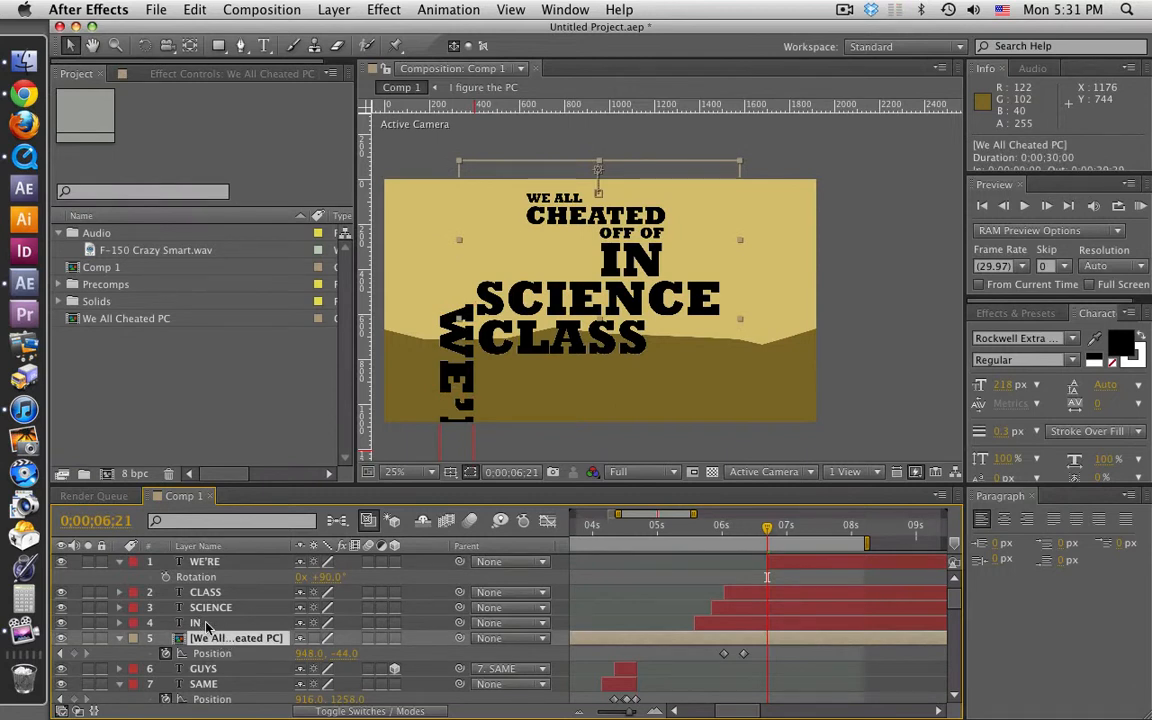
pyautogui.keyDown('shift'); pyautogui.click(206, 624); pyautogui.keyUp('shift')
pyautogui.keyDown('shift'); pyautogui.click(207, 606); pyautogui.keyUp('shift')
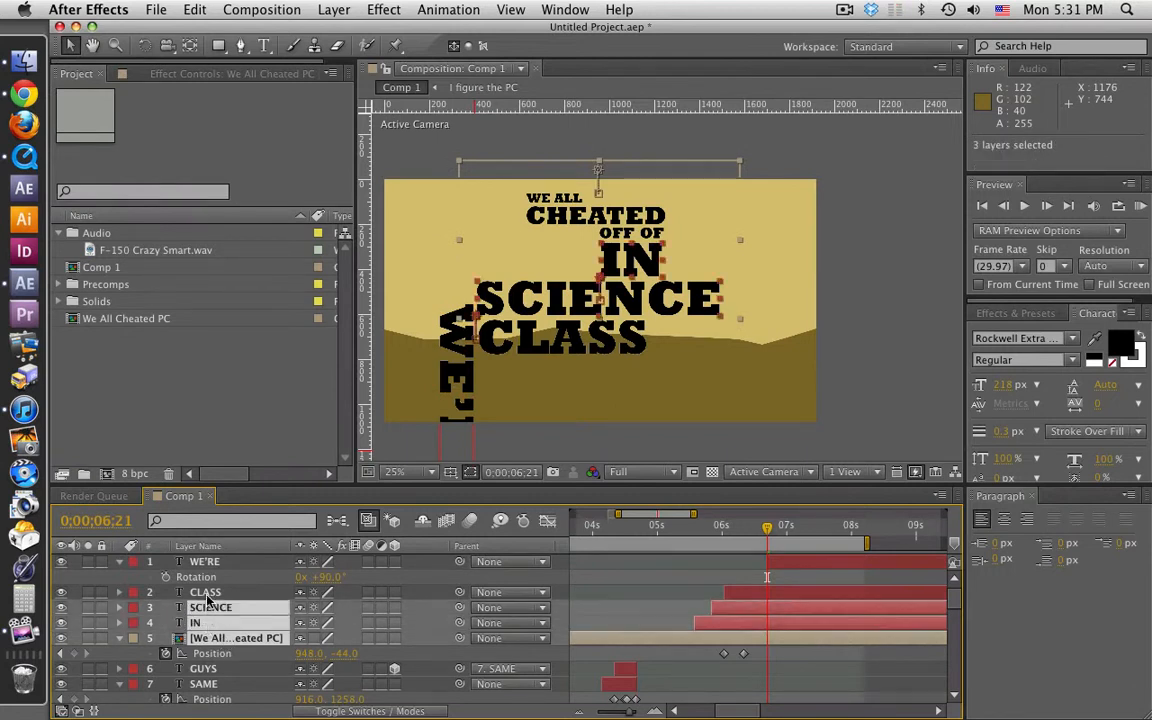
pyautogui.keyDown('shift'); pyautogui.click(206, 594); pyautogui.keyUp('shift')
pyautogui.keyDown('shift'); pyautogui.click(206, 562); pyautogui.keyUp('shift')
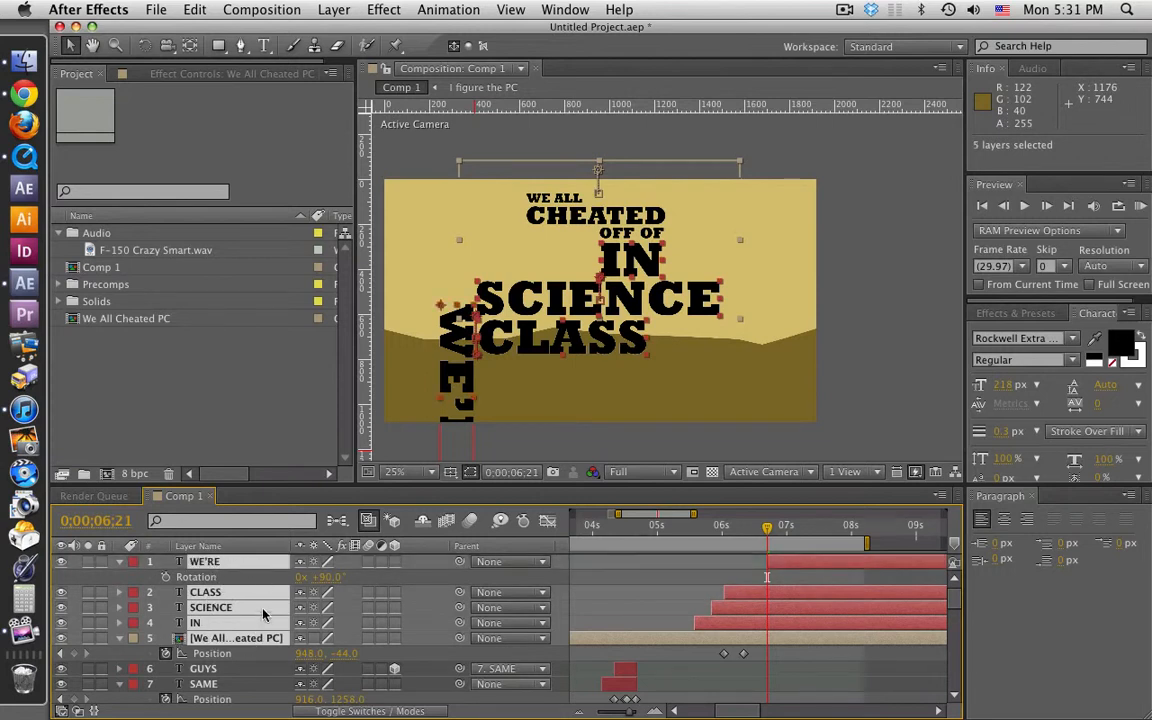
pyautogui.click(333, 10)
pyautogui.click(433, 603)
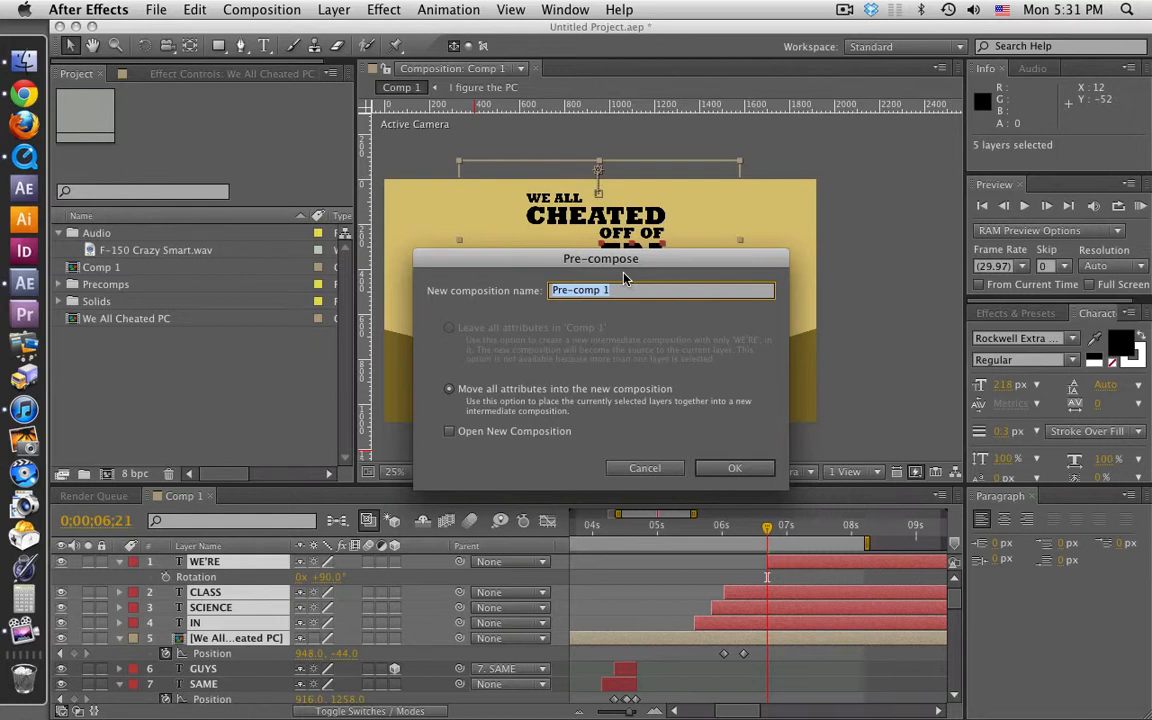
pyautogui.write('Science Class PC')
pyautogui.press('Return')
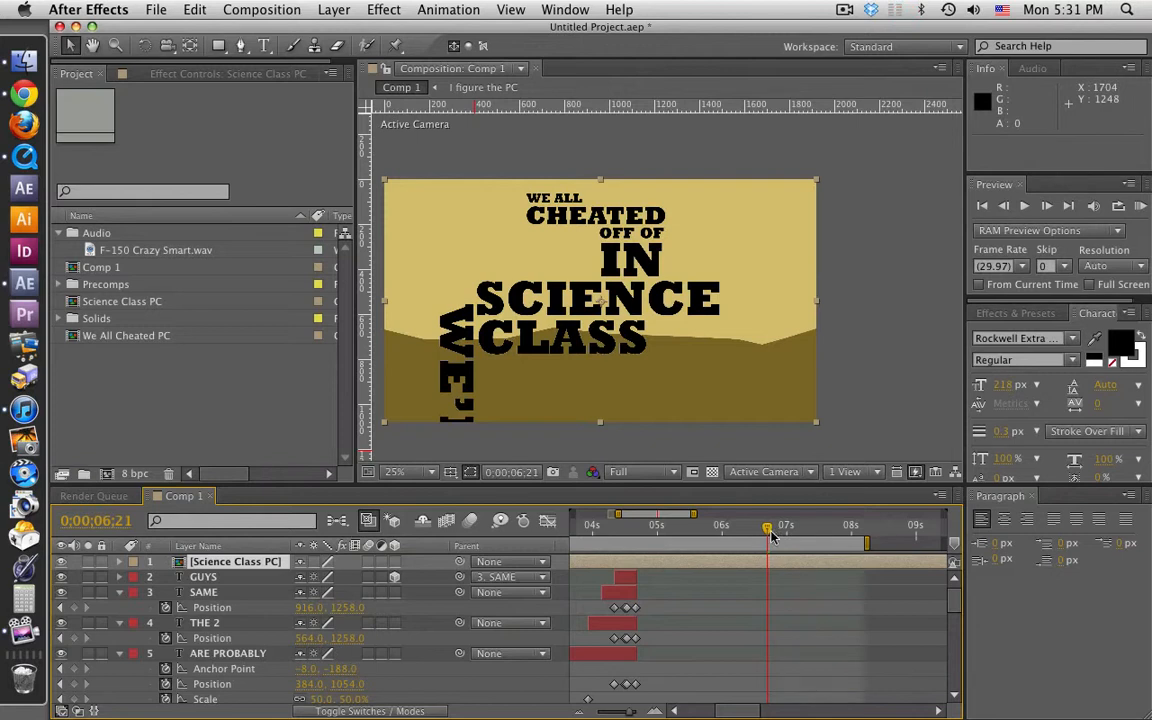
# Step: Open the Science Class PC composition and shift the WE'RE layer six frames earlier to start at 0;00;06;15
pyautogui.moveTo(768, 531); pyautogui.dragTo(763, 531)
pyautogui.moveTo(762, 531); pyautogui.dragTo(767, 532)
pyautogui.doubleClick(124, 302)
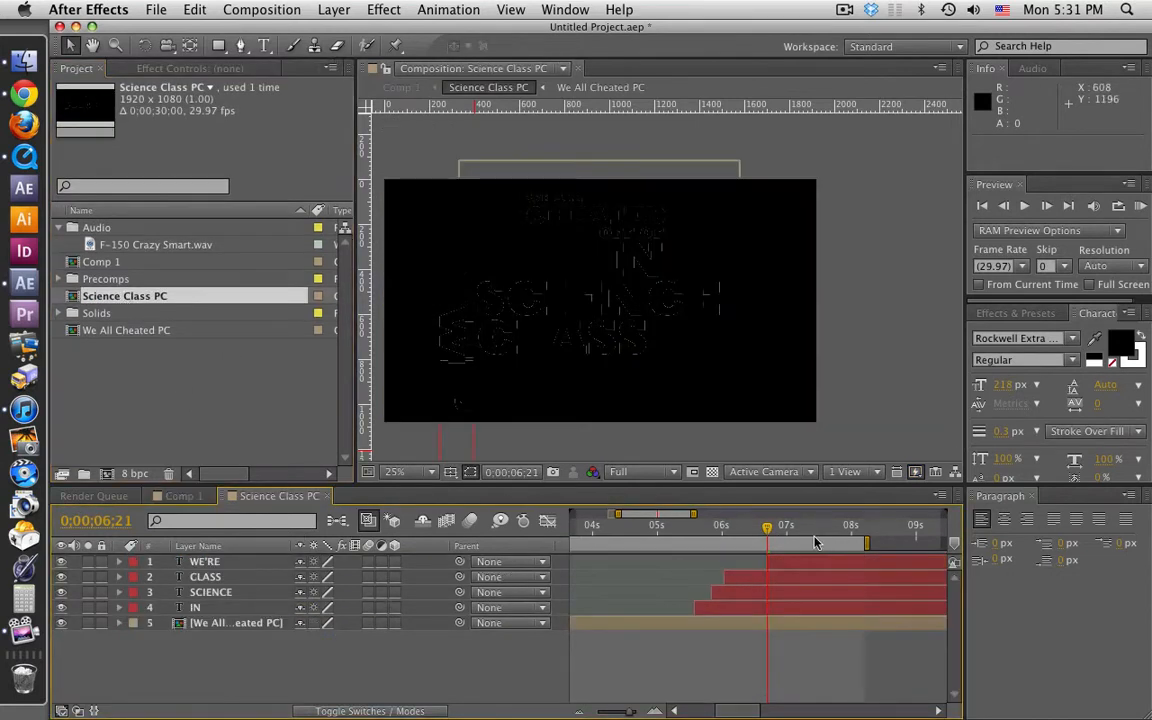
pyautogui.click(850, 567)
pyautogui.moveTo(850, 567); pyautogui.dragTo(836, 565)
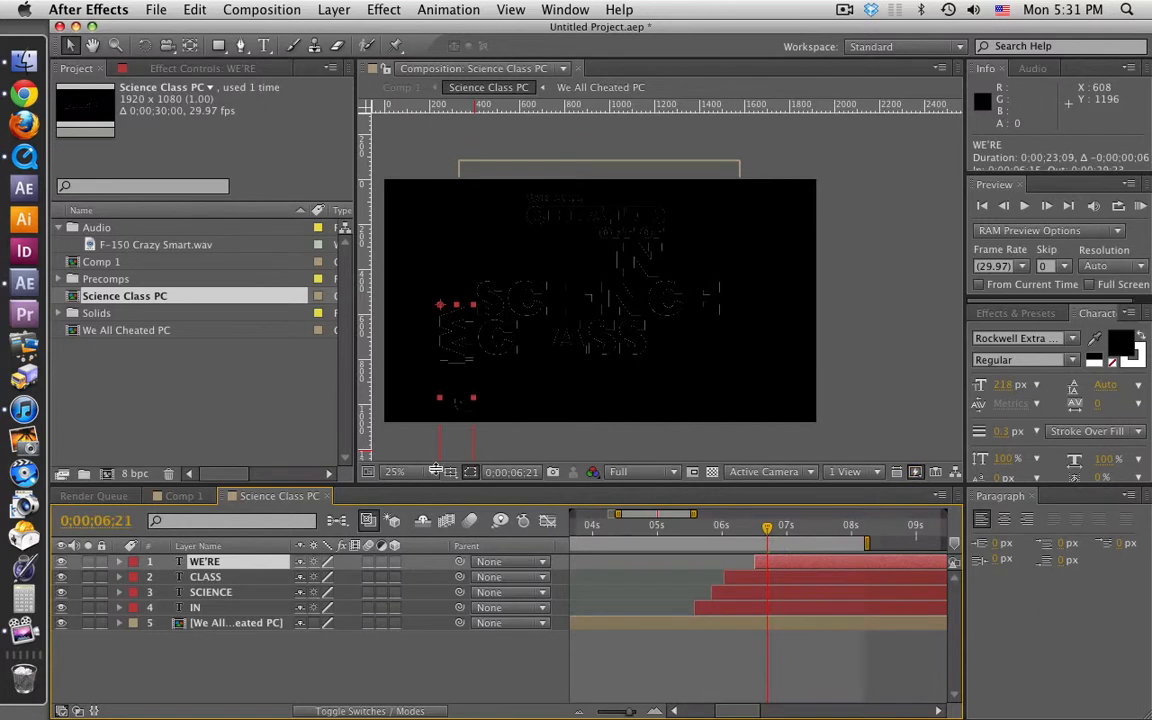
# Step: Return to Comp 1, set the current time to 0;00;06;16 and reveal the Rotation property of Science Class PC
pyautogui.click(180, 496)
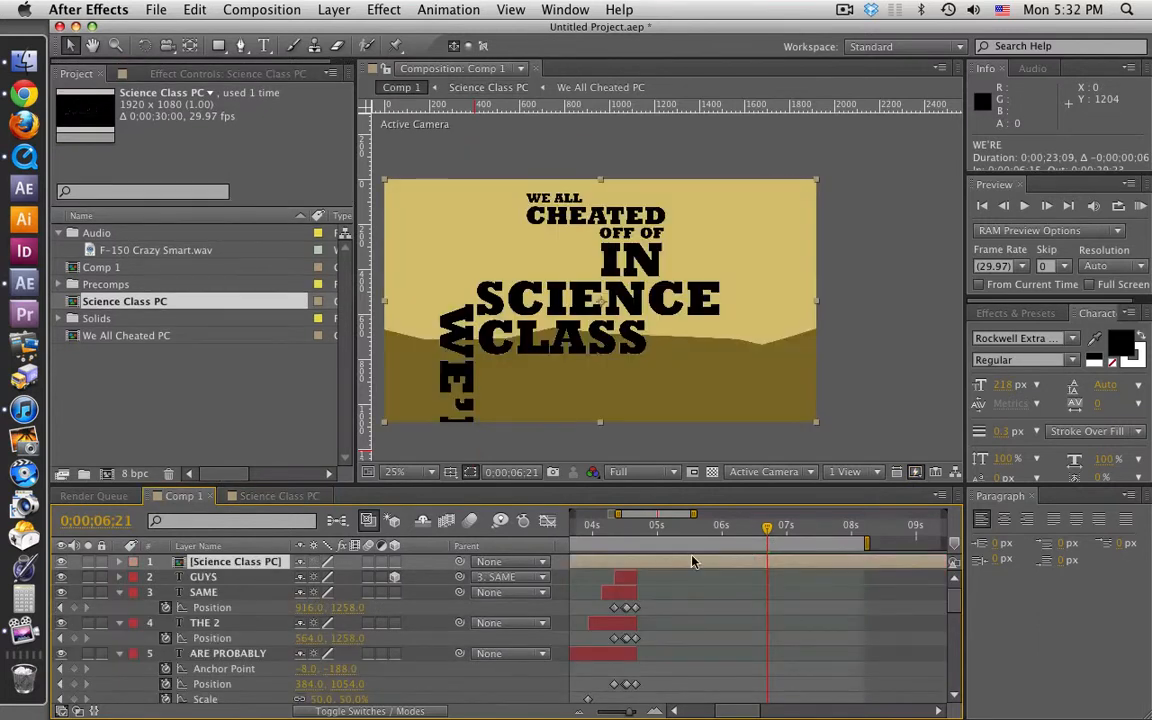
pyautogui.moveTo(767, 538); pyautogui.dragTo(756, 535)
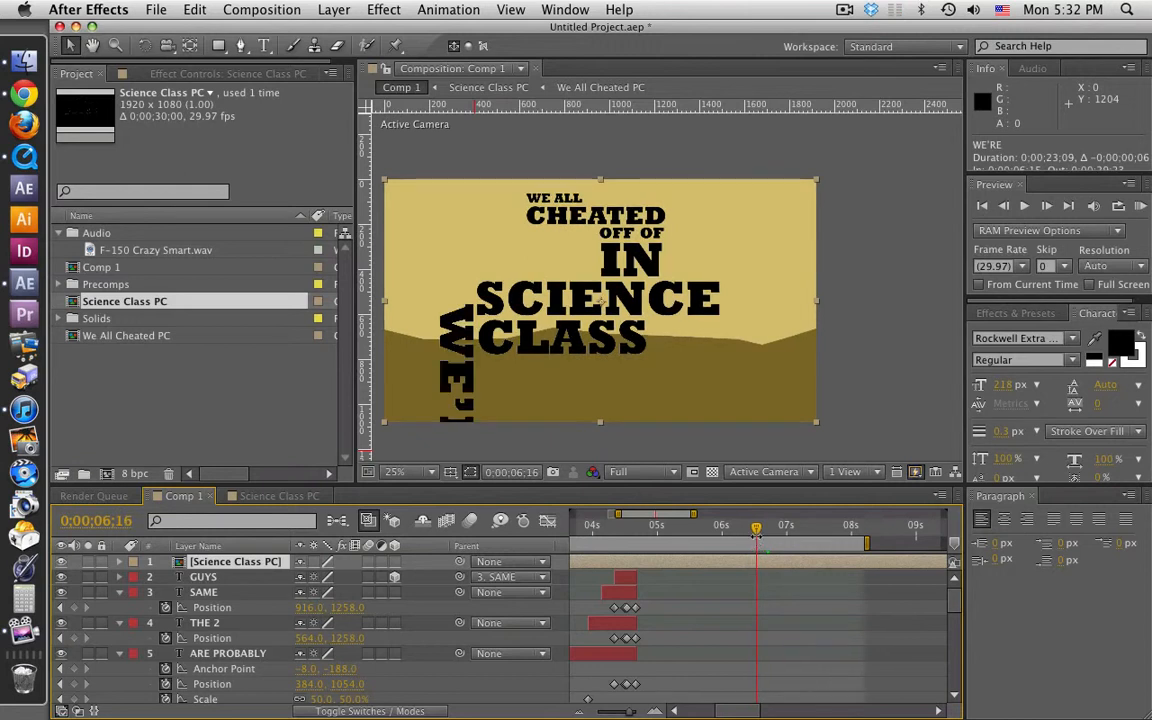
pyautogui.press('r')
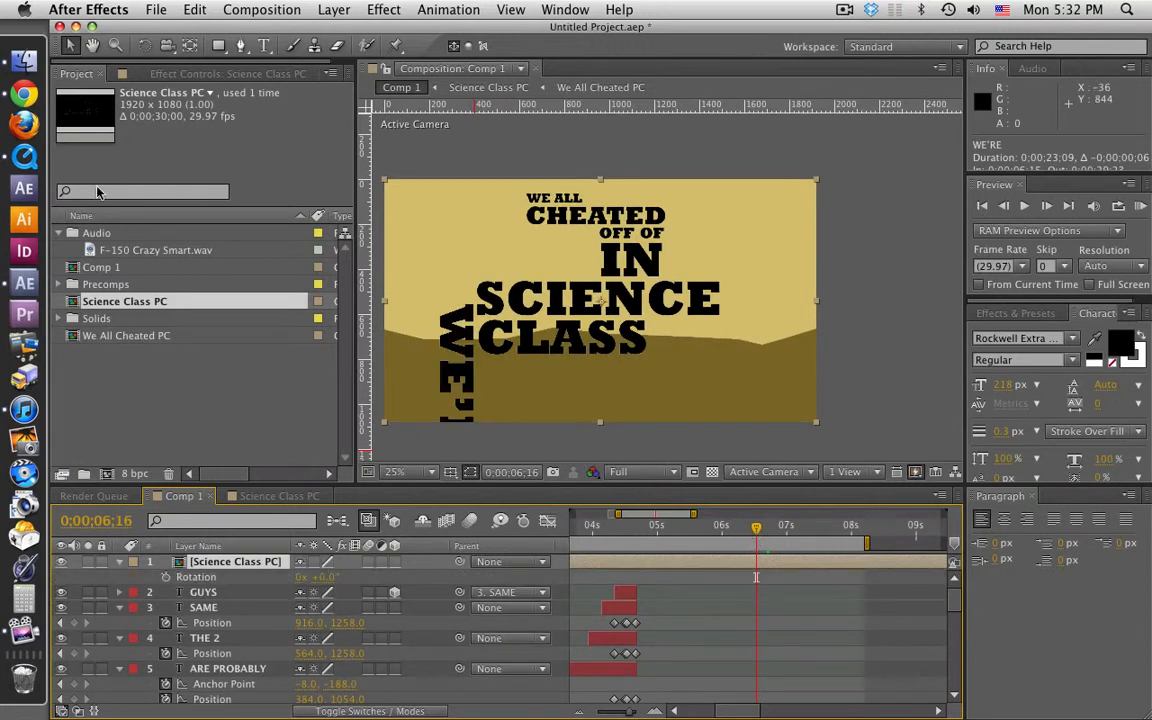
# Step: Switch to QuickTime Player, examine the point around which the text rotates in the reference video, and return to After Effects
pyautogui.click(34, 156)
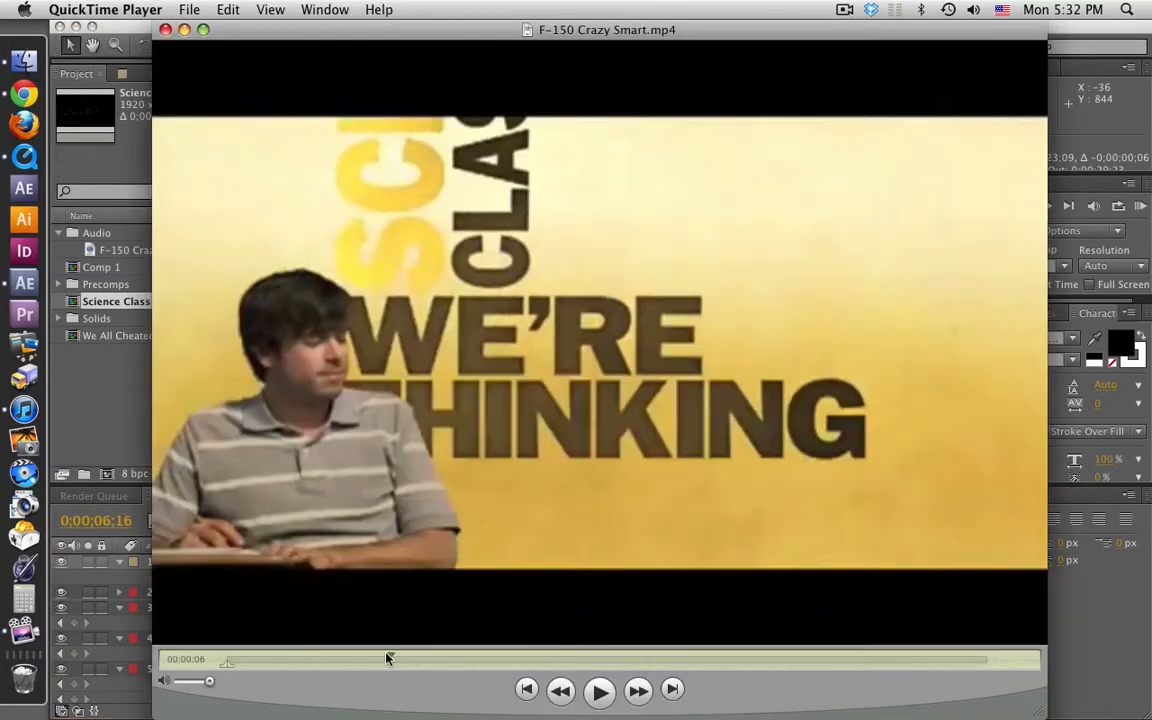
pyautogui.moveTo(389, 658); pyautogui.dragTo(382, 660)
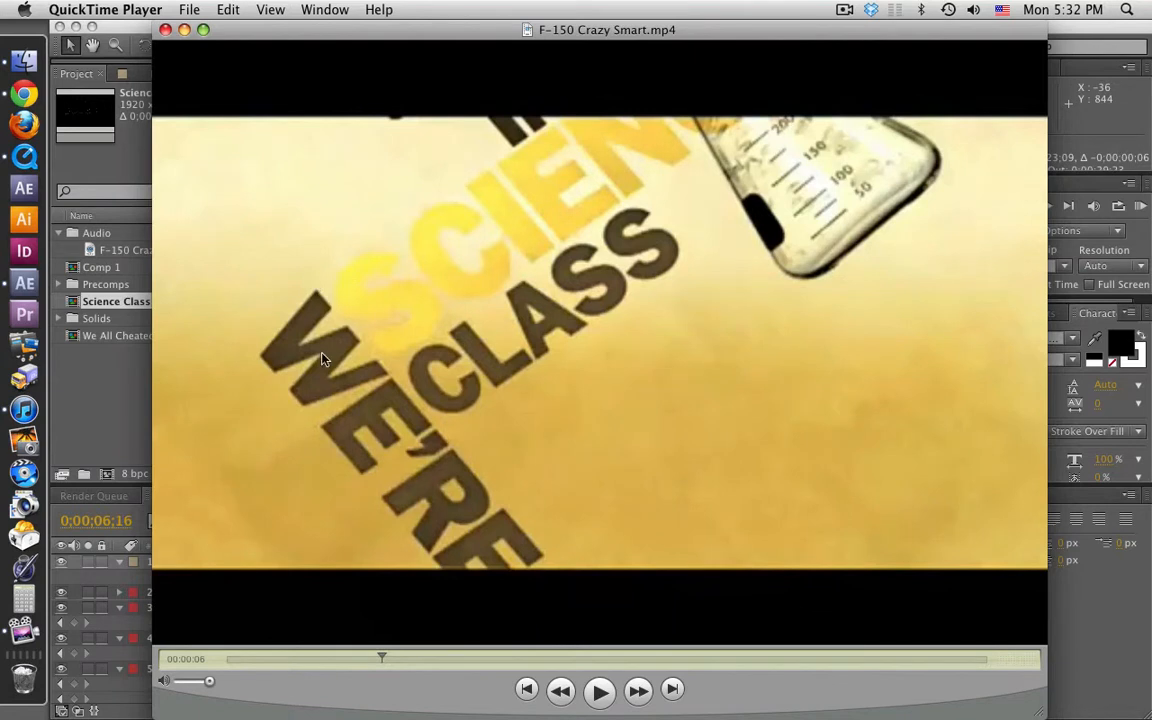
pyautogui.press('super+w')
pyautogui.click(77, 389)
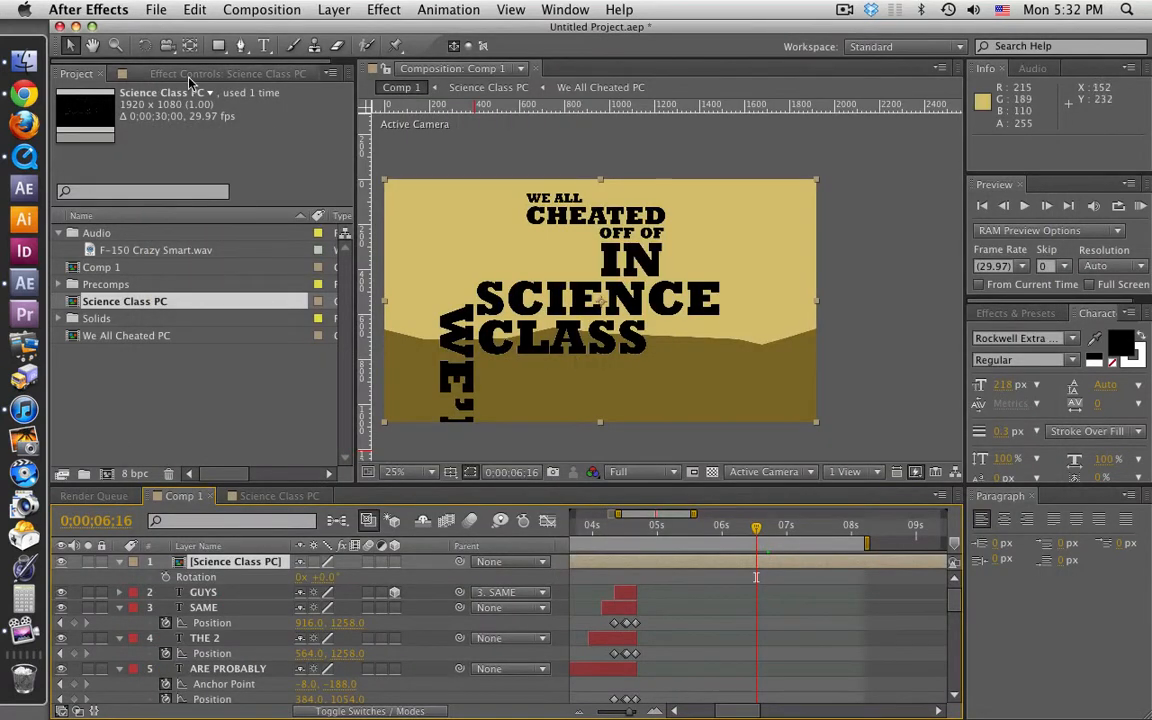
# Step: Move the anchor point of Science Class PC by about -596, -92 to just above WE'RE and SCIENCE, and compare it with the QuickTime reference
pyautogui.click(190, 45)
pyautogui.moveTo(598, 297); pyautogui.dragTo(415, 248)
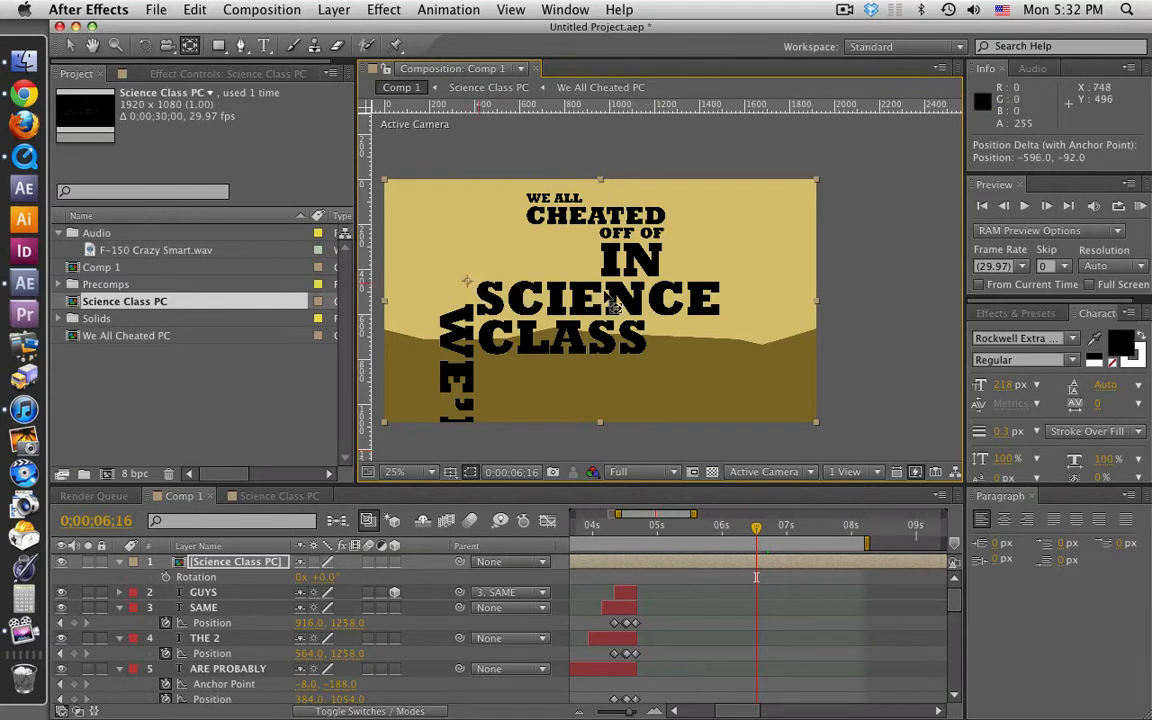
pyautogui.click(22, 160)
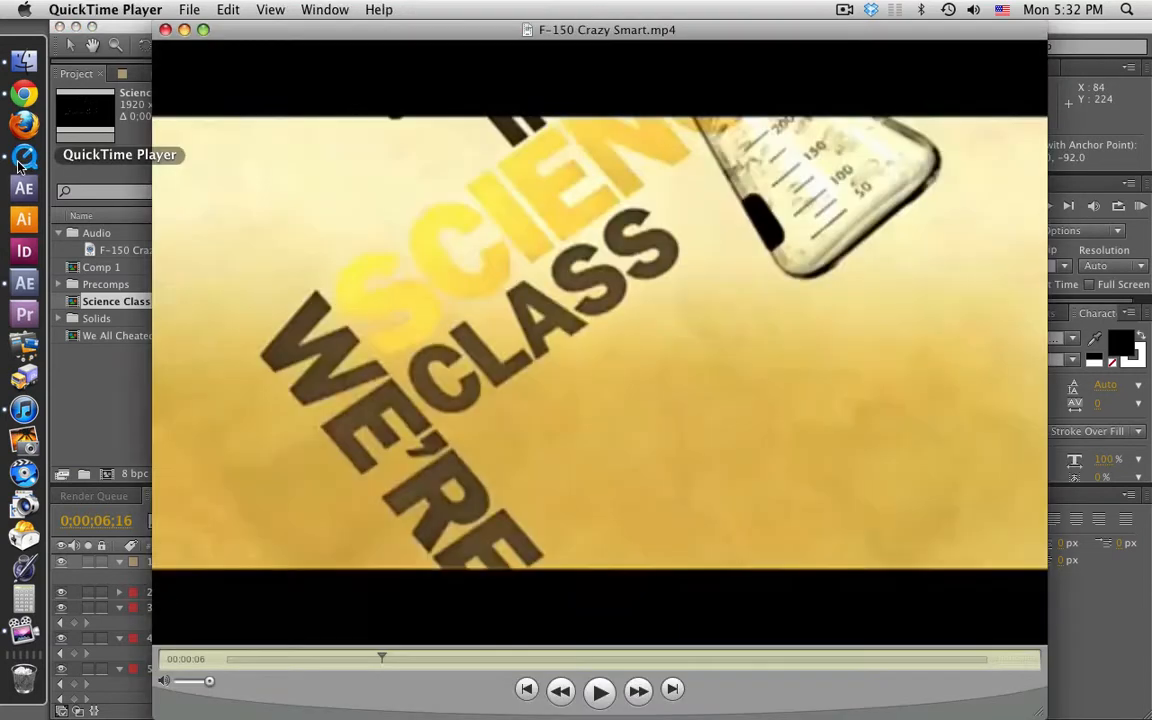
pyautogui.click(86, 166)
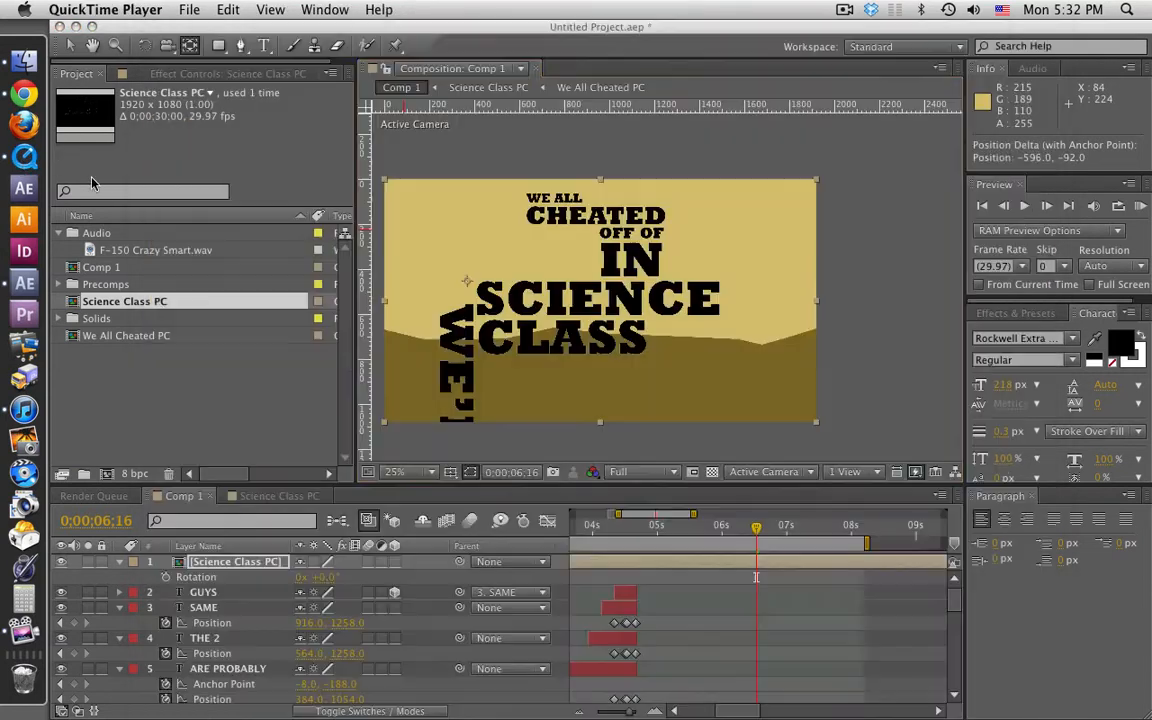
# Step: In the Science Class PC composition, turn on the transparency grid and move the WE'RE text up to 248, 456
pyautogui.click(254, 497)
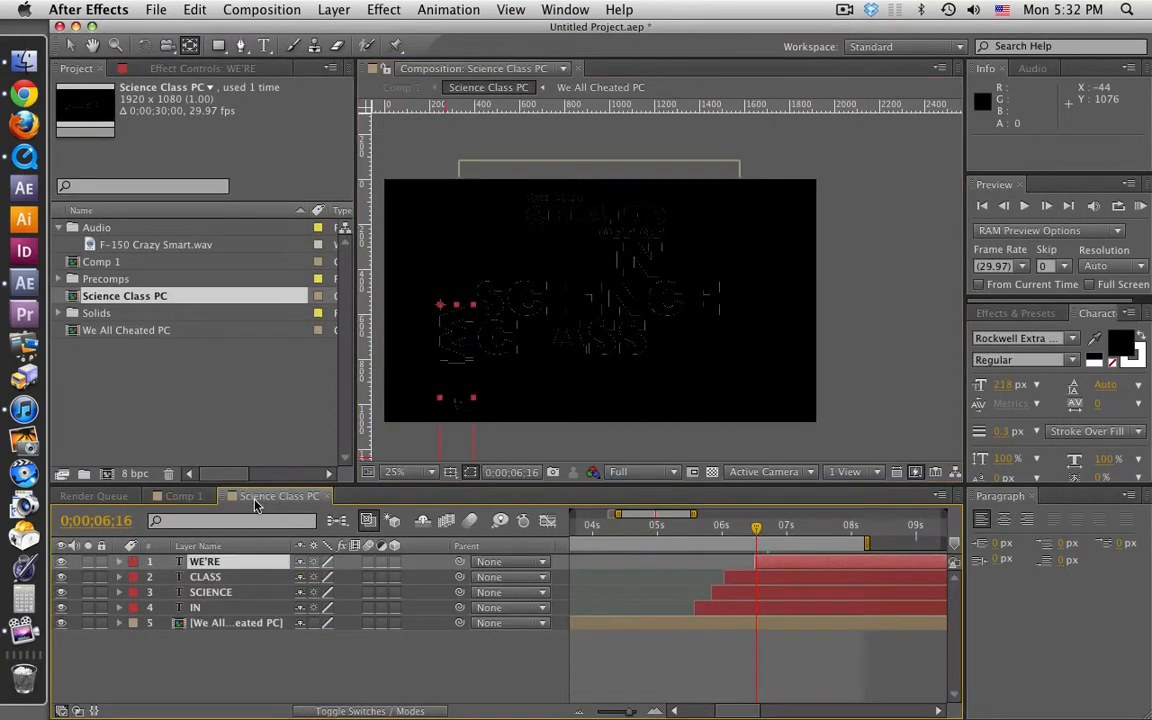
pyautogui.click(714, 476)
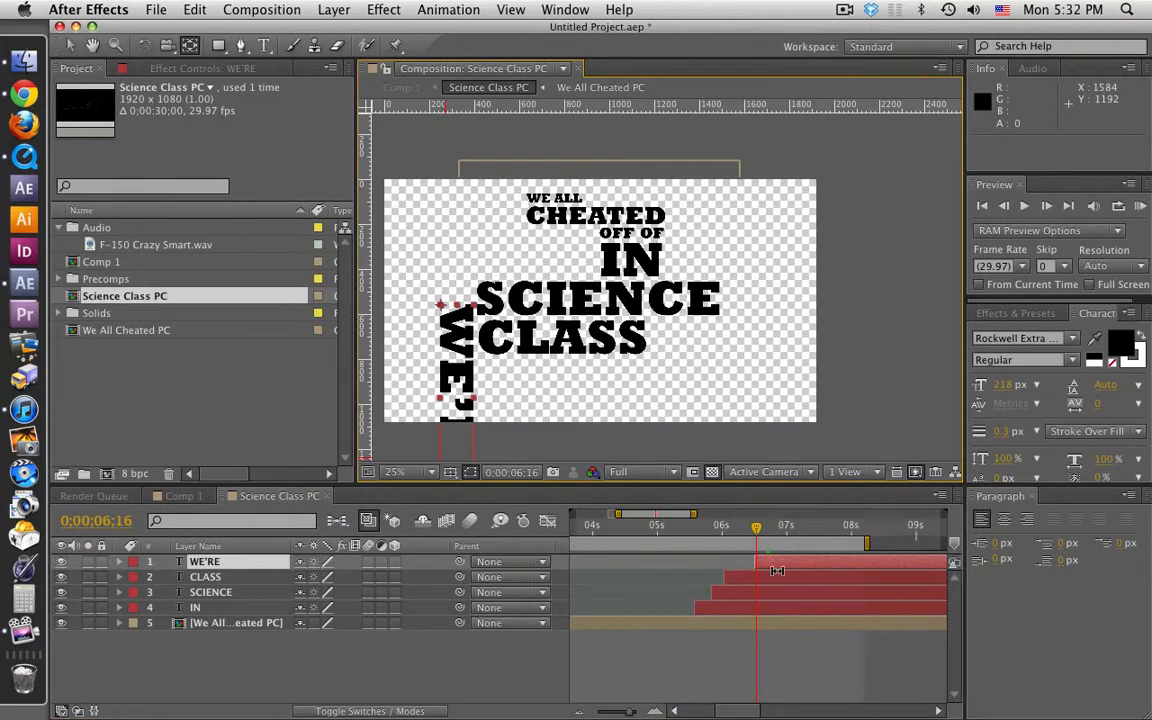
pyautogui.click(69, 46)
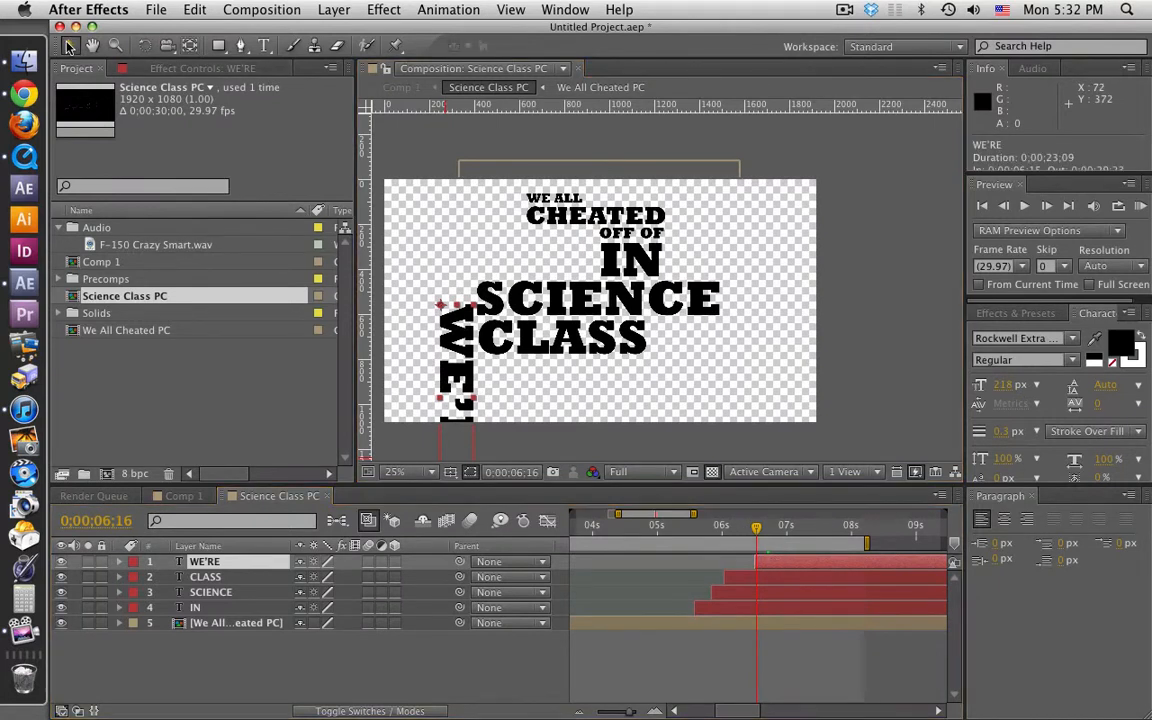
pyautogui.hotkey('shift', 'Up')
pyautogui.hotkey('shift', 'Up')
pyautogui.hotkey('shift', 'Up')
pyautogui.hotkey('shift', 'Up')
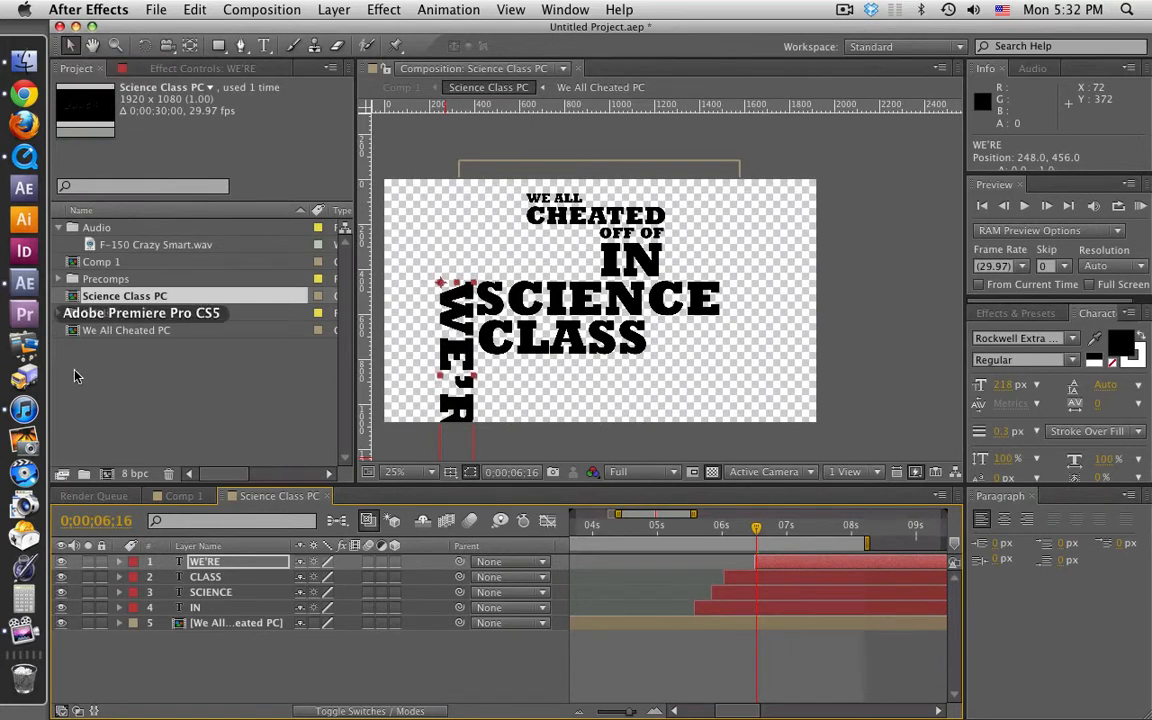
# Step: In Comp 1, keyframe the Rotation of Science Class PC at 0° on 0;00;06;16 and -90° on 0;00;06;23
pyautogui.click(183, 496)
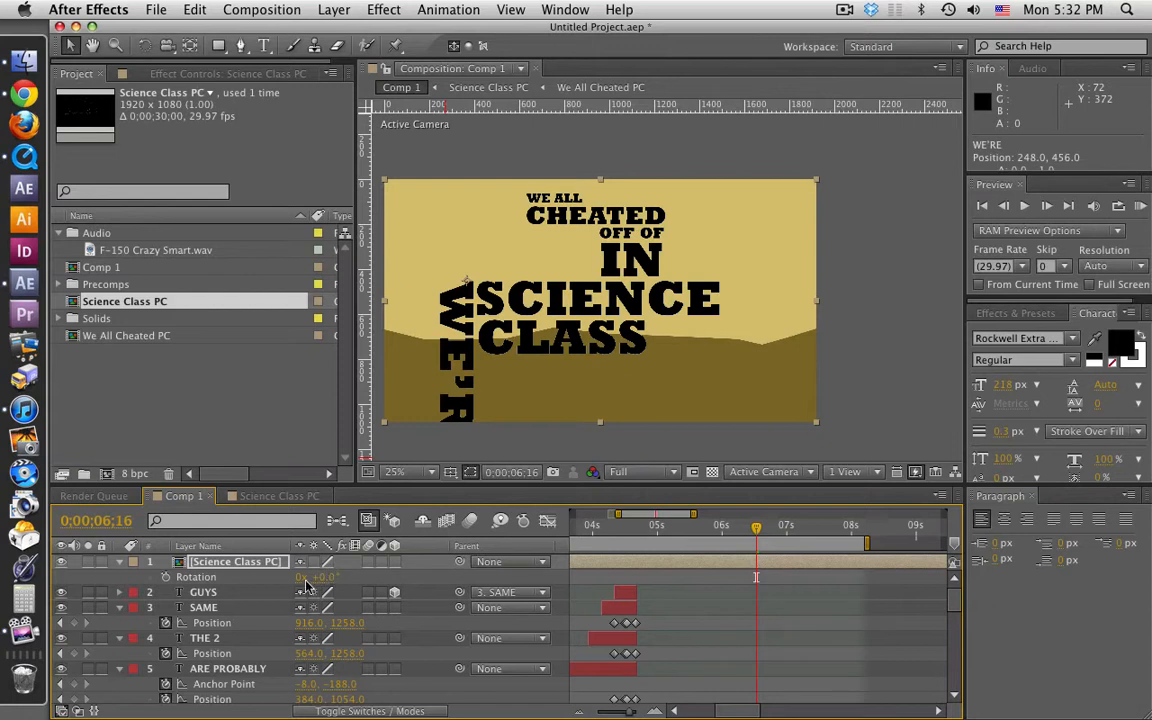
pyautogui.press('super+shift+a')
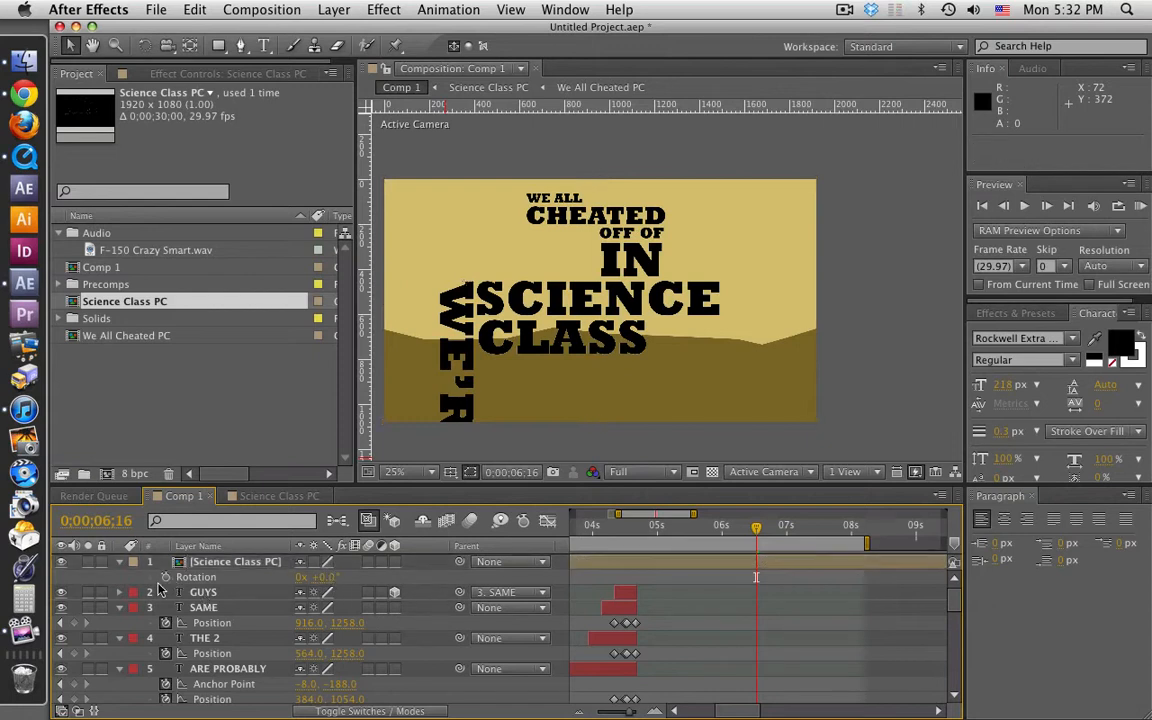
pyautogui.click(164, 578)
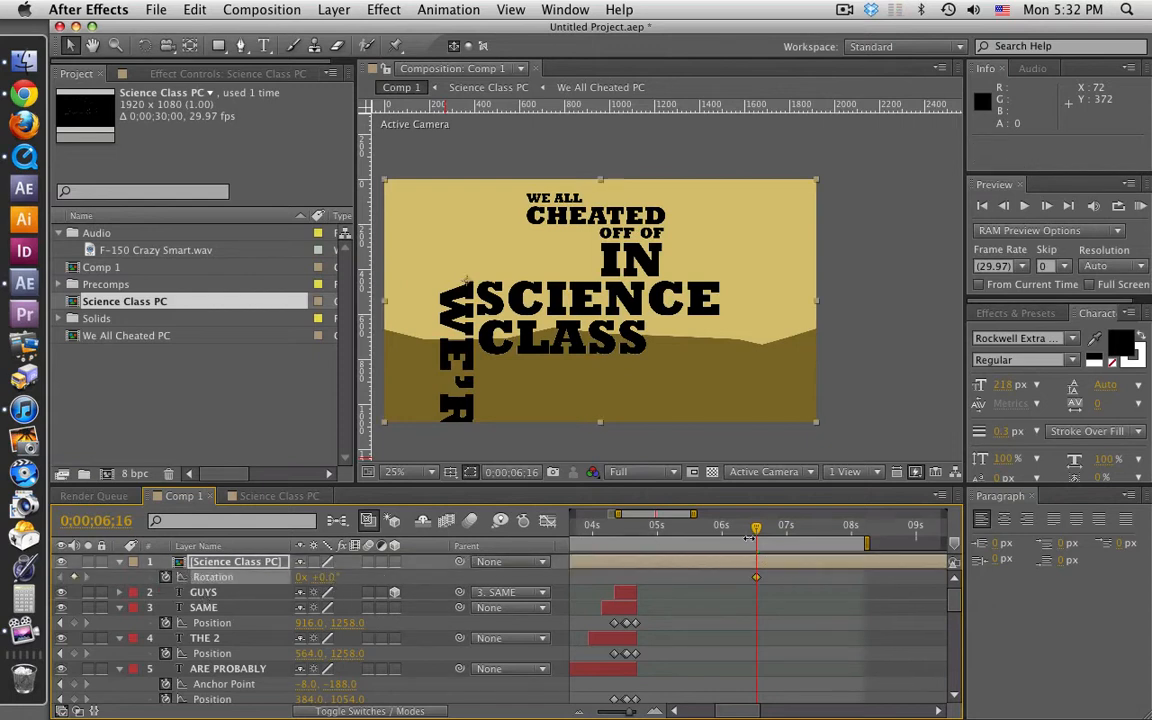
pyautogui.moveTo(760, 537); pyautogui.dragTo(775, 535)
pyautogui.moveTo(320, 578)
pyautogui.mouseDown()
pyautogui.moveTo(272, 582)
pyautogui.moveTo(318, 572)
pyautogui.mouseUp()
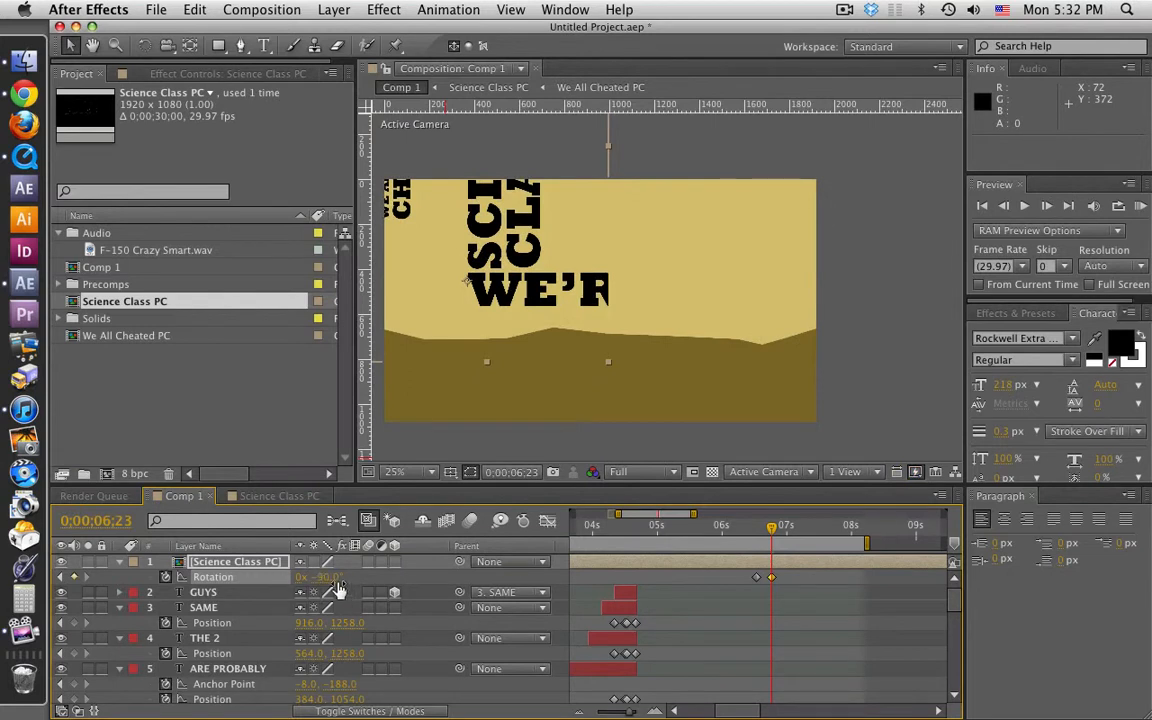
# Step: Check the cut-off WE'RE text in Science Class PC, and collapse transformations on that layer in Comp 1 to show the whole word
pyautogui.click(274, 497)
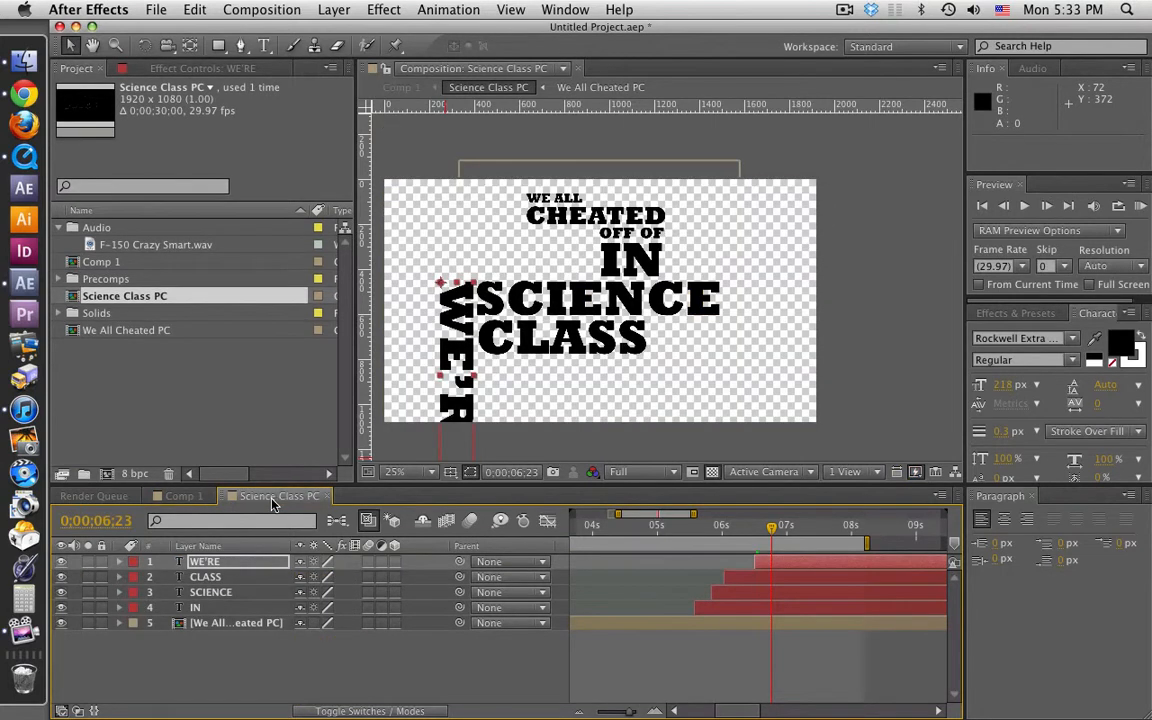
pyautogui.click(314, 566)
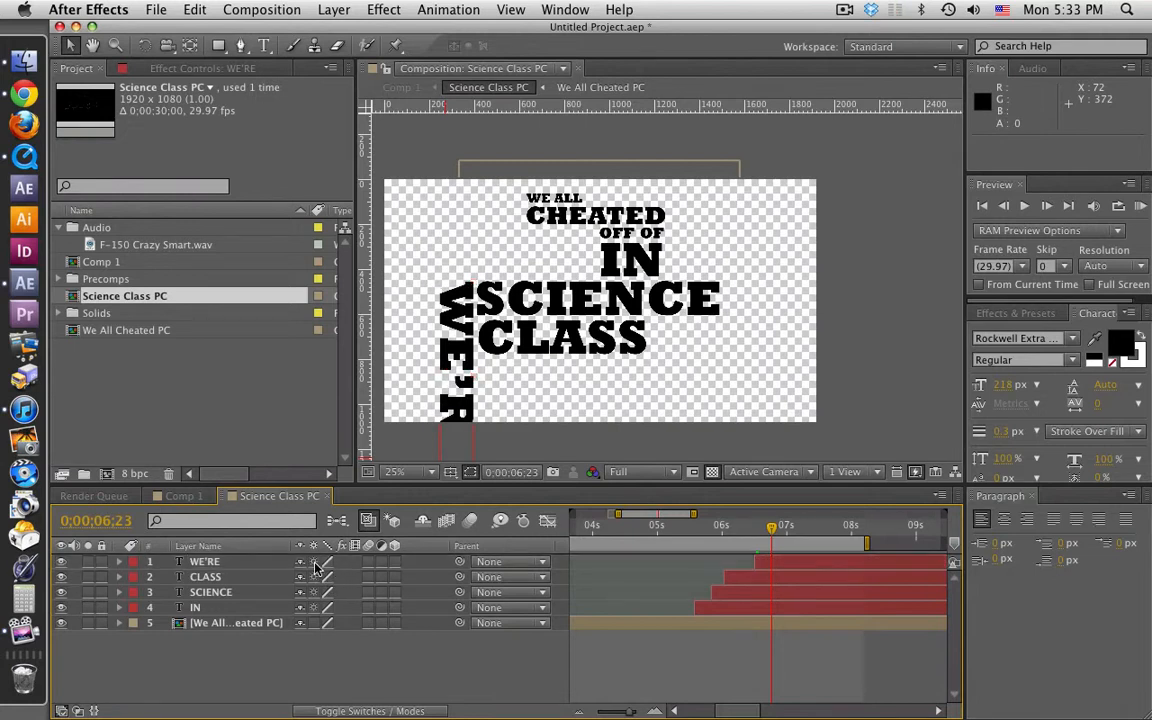
pyautogui.click(182, 496)
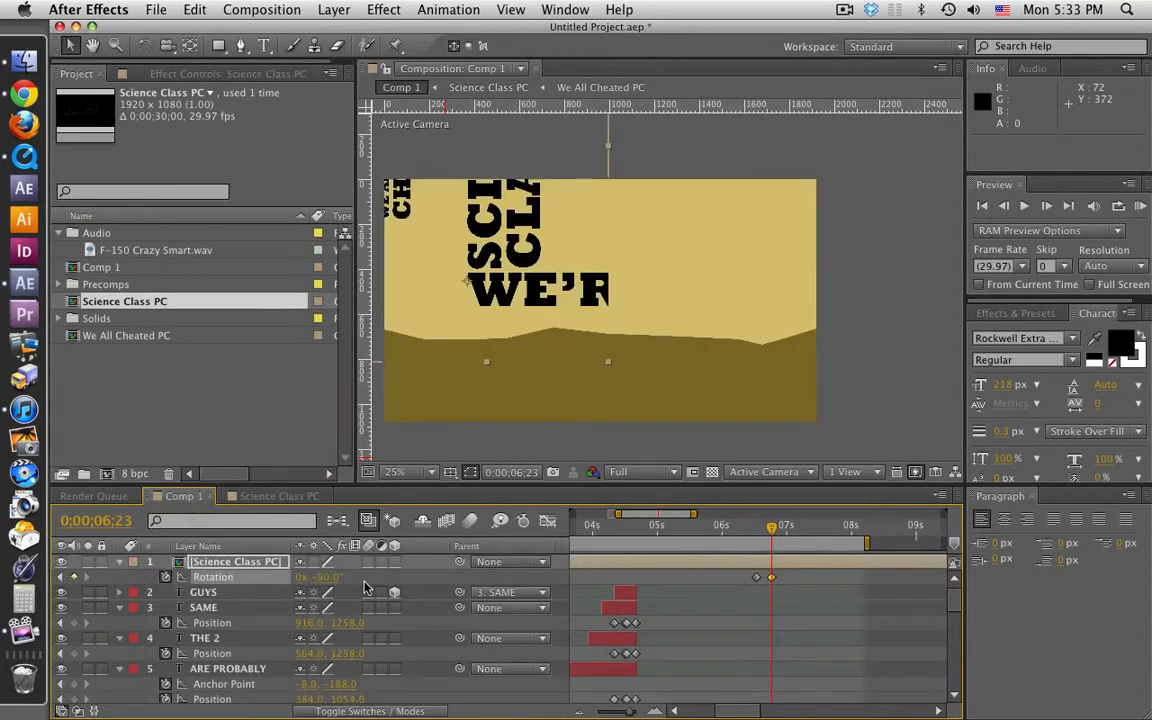
pyautogui.click(314, 564)
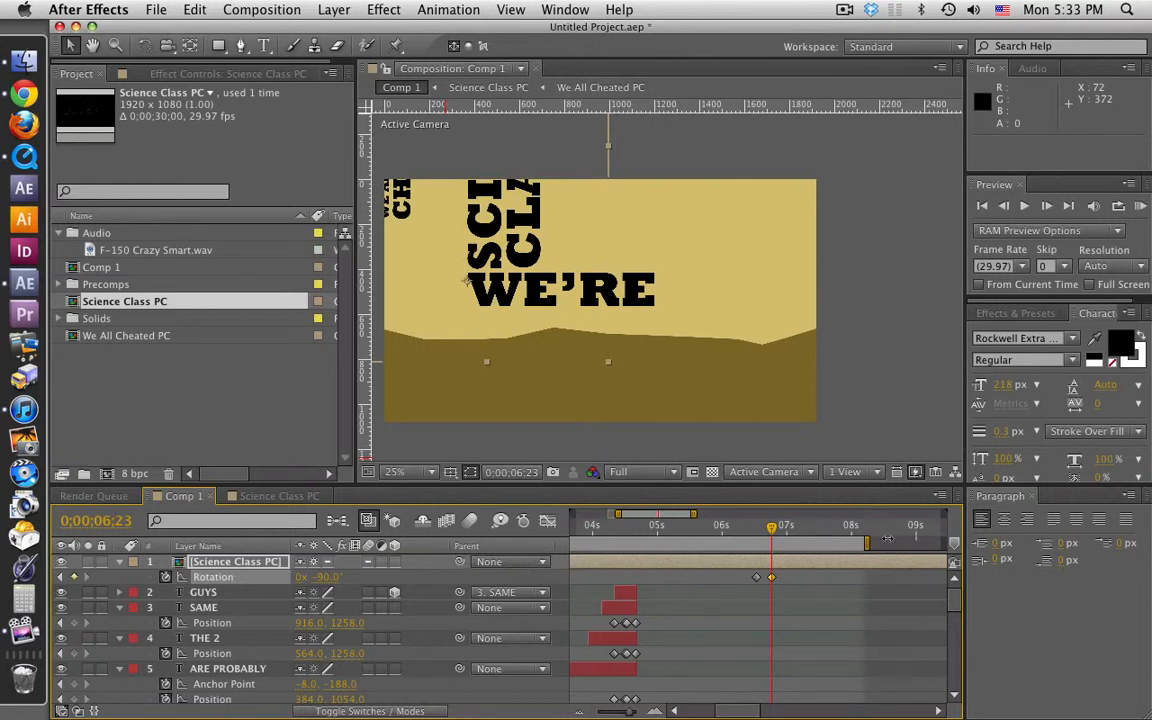
# Step: Widen the visible time range of Comp 1 and play a RAM preview of the animation, including the new rotation
pyautogui.moveTo(617, 514); pyautogui.dragTo(586, 516)
pyautogui.moveTo(657, 527); pyautogui.dragTo(643, 528)
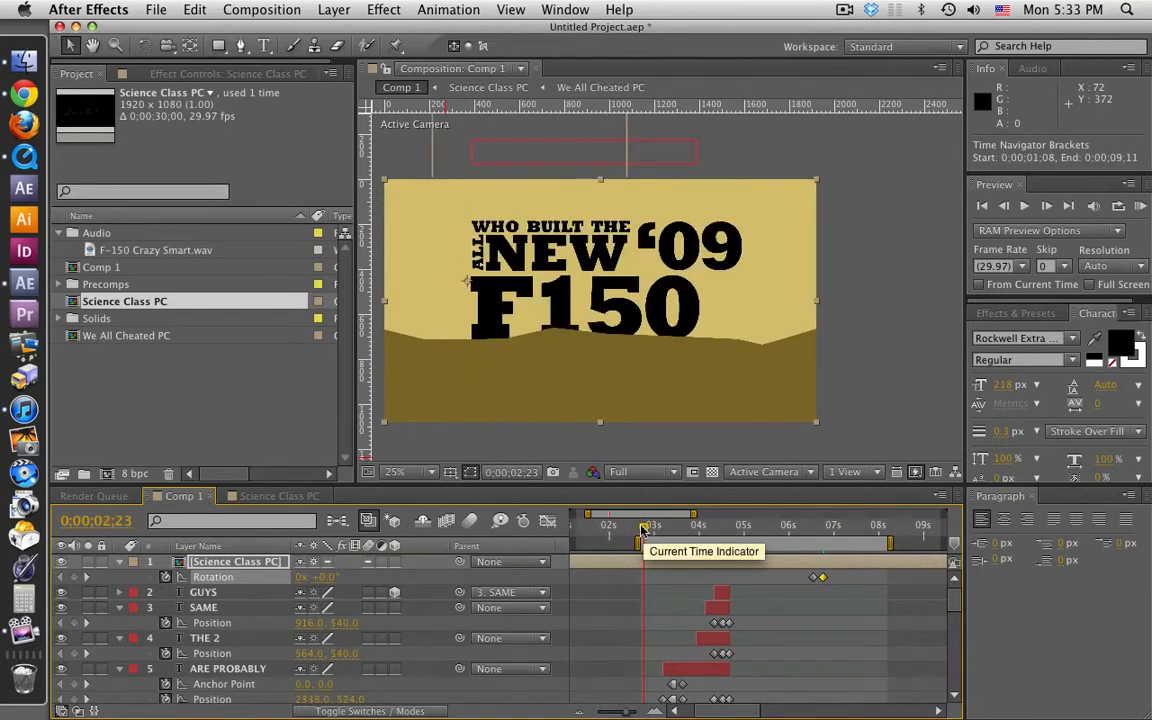
pyautogui.press('KP_0')
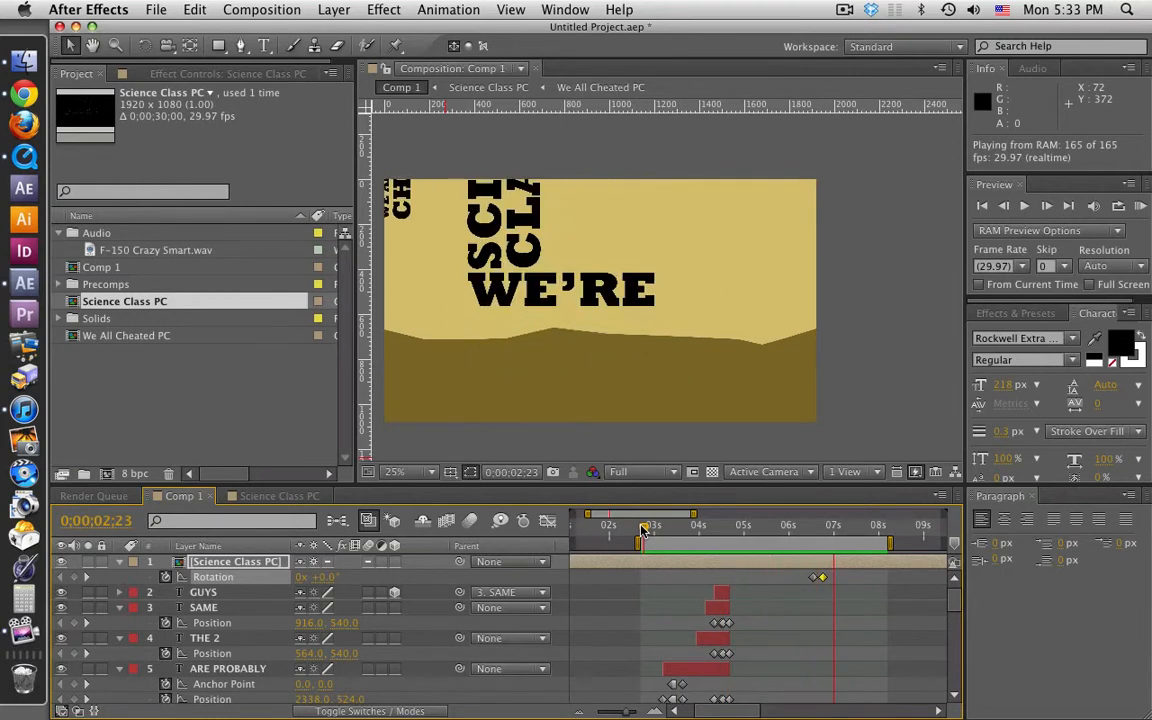
pyautogui.press('space')
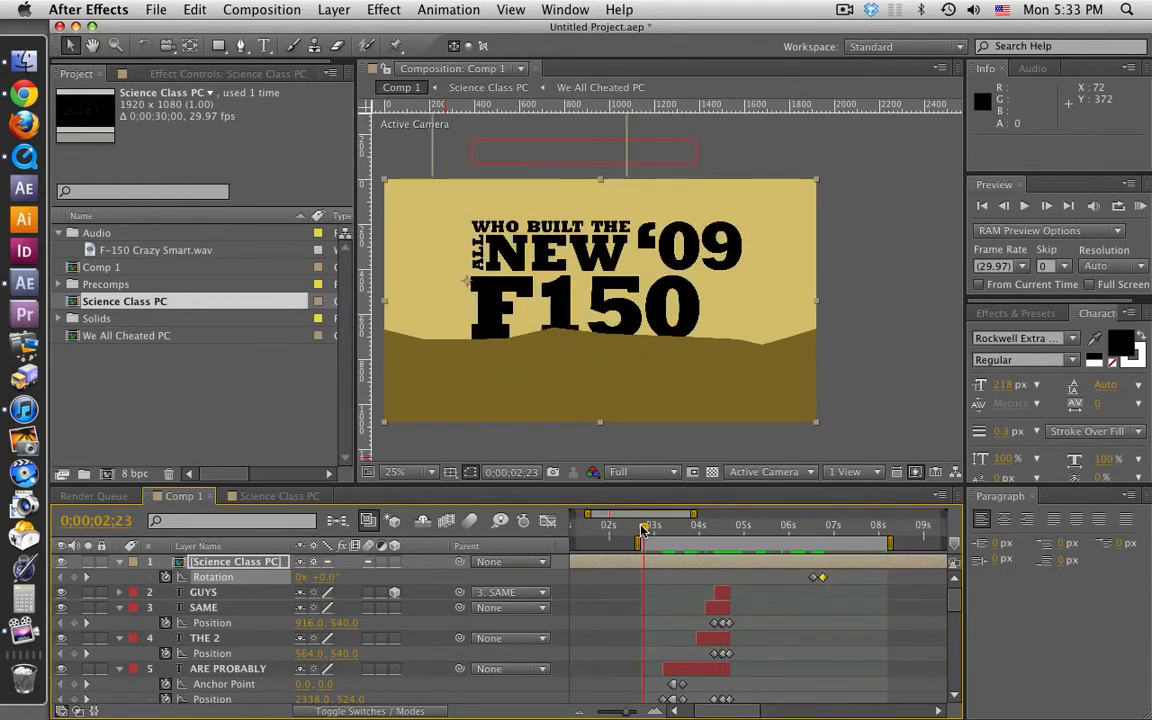
# Step: Set the current time to 0;00;06;23, examine the end of the rotation in the QuickTime Player reference, and return to After Effects
pyautogui.moveTo(815, 533); pyautogui.dragTo(825, 533)
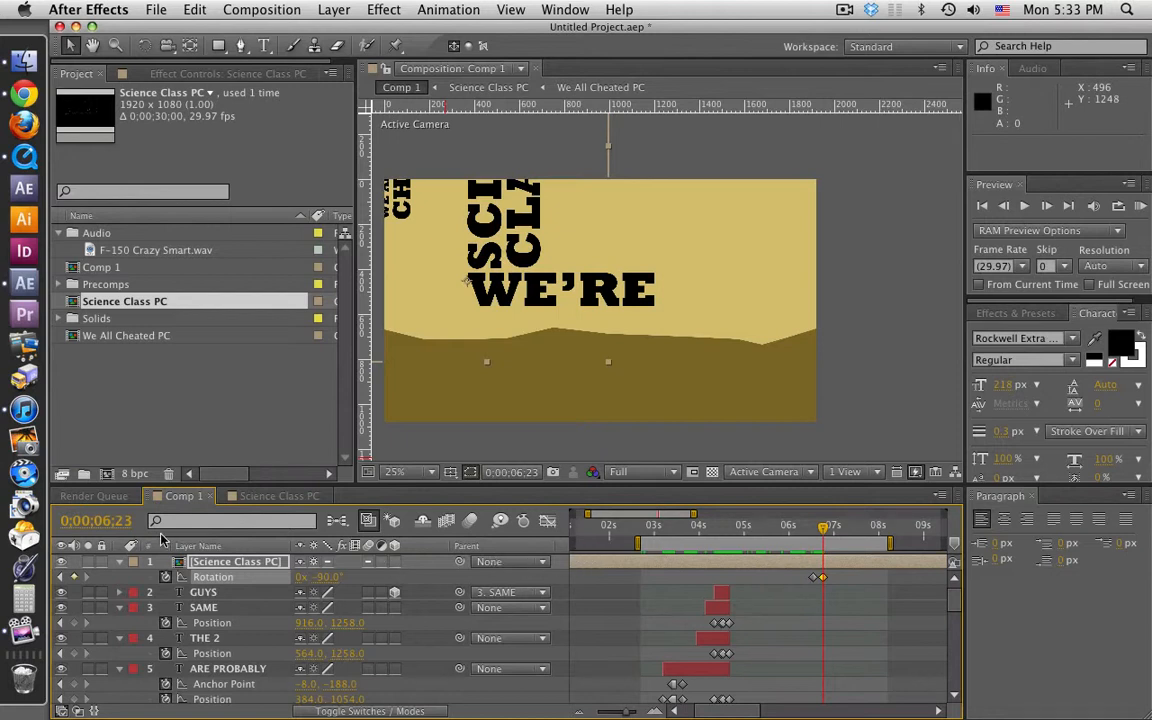
pyautogui.click(24, 158)
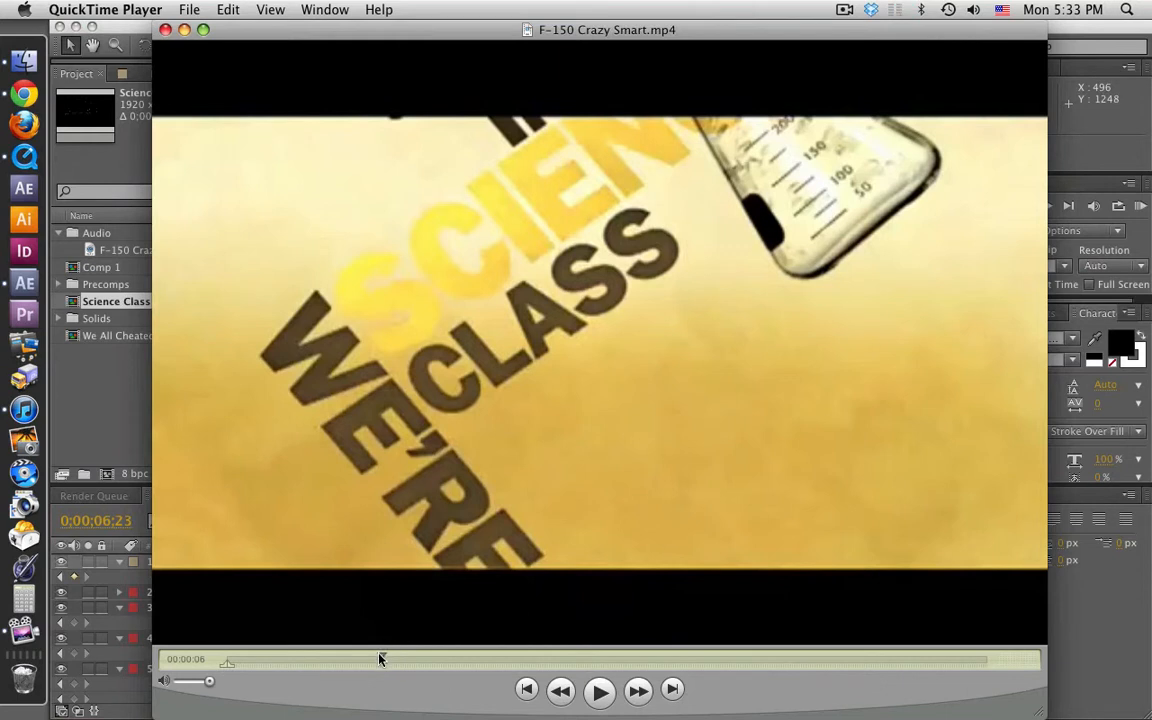
pyautogui.click(383, 659)
pyautogui.moveTo(383, 659); pyautogui.dragTo(394, 660)
pyautogui.click(135, 398)
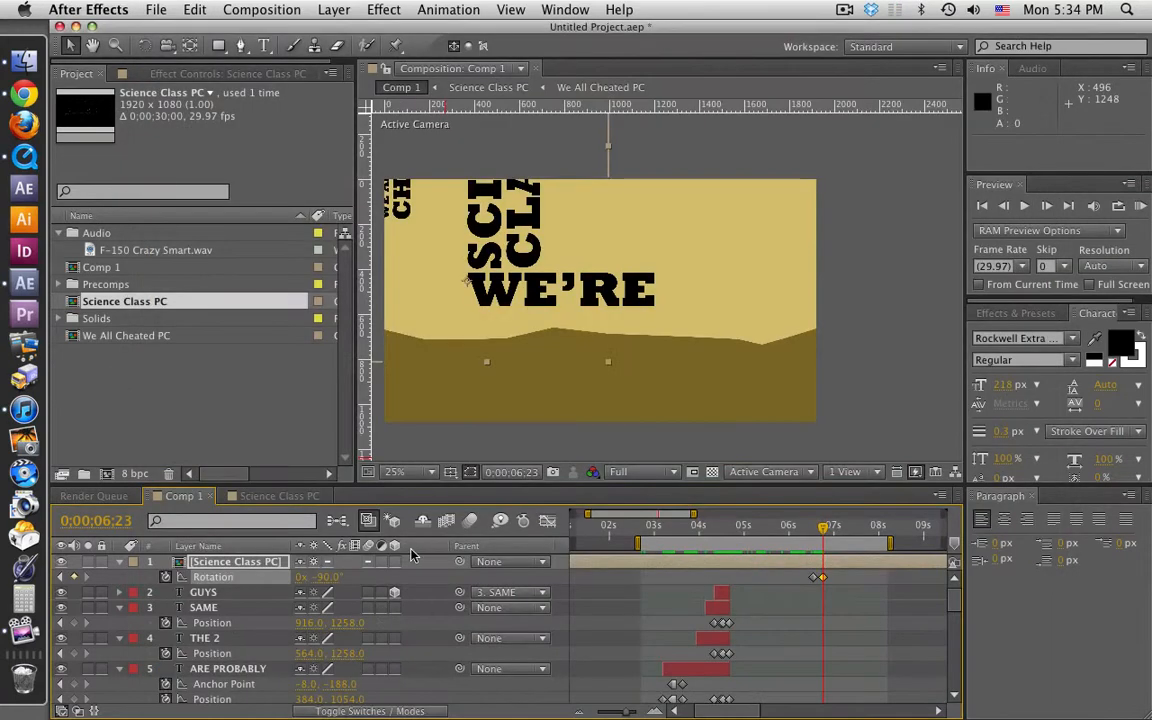
# Step: Add a THINKING text layer in capitals and place it directly below WE'RE, aligned with the word's starting edge
pyautogui.click(263, 45)
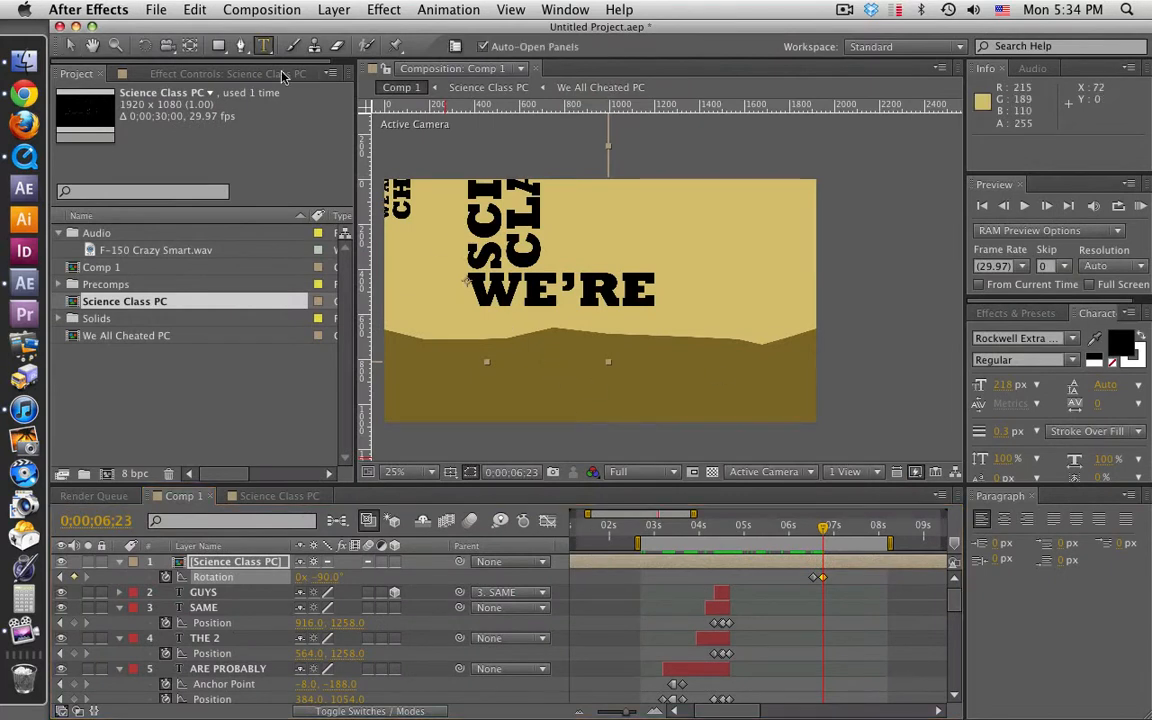
pyautogui.click(713, 298)
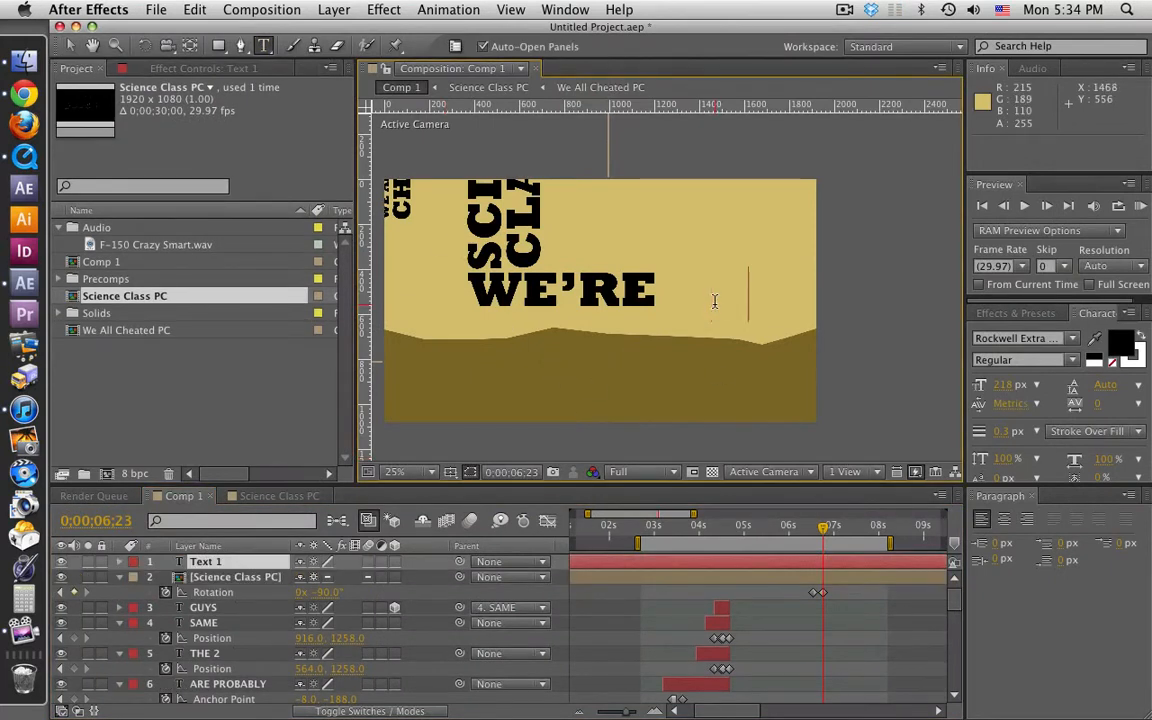
pyautogui.write('Thin')
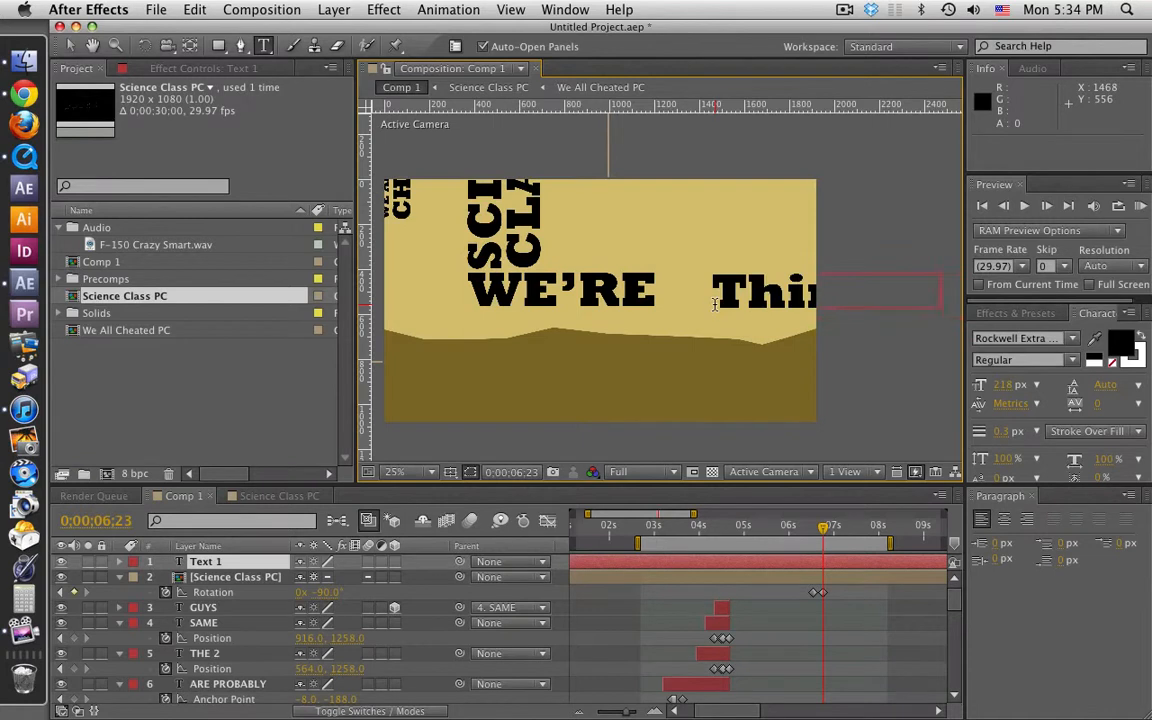
pyautogui.press('BackSpace')
pyautogui.press('BackSpace')
pyautogui.press('BackSpace')
pyautogui.write('HIN')
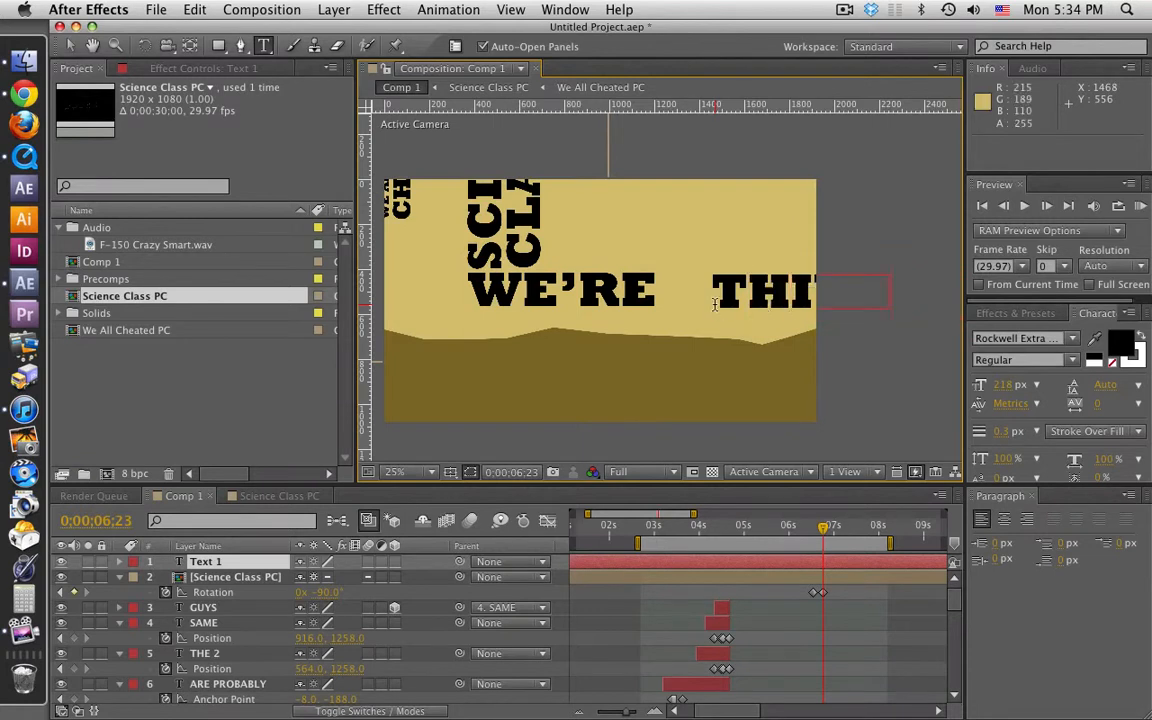
pyautogui.press('BackSpace')
pyautogui.write('NKING')
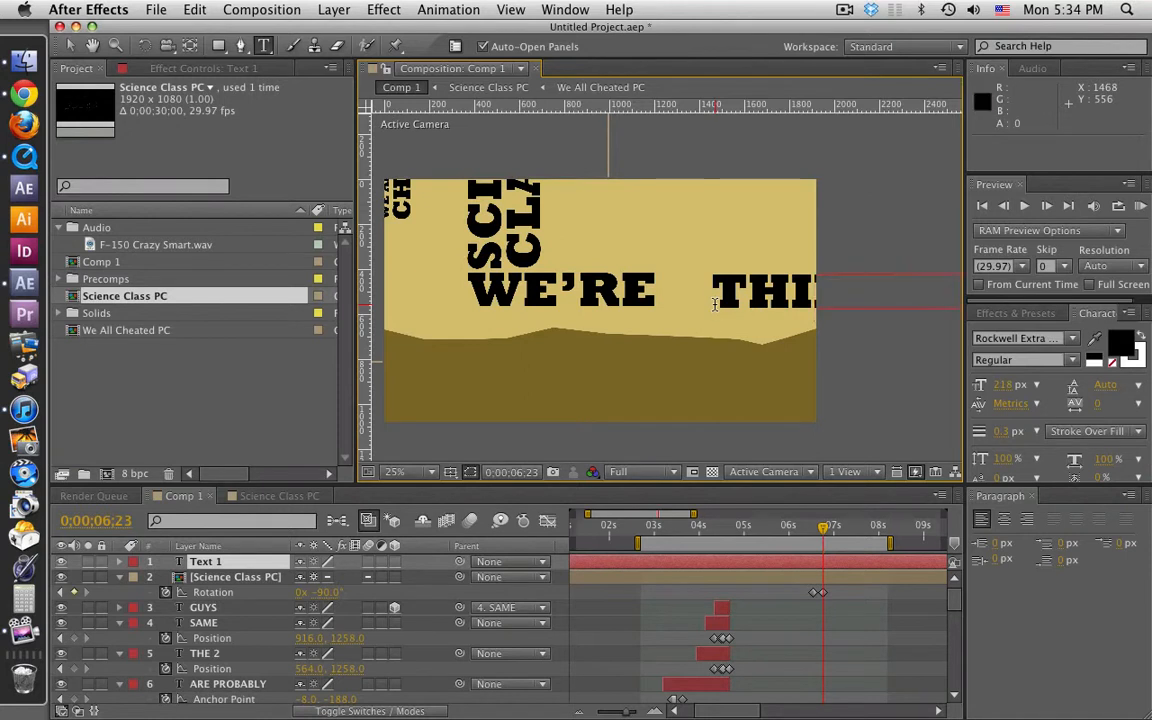
pyautogui.click(69, 45)
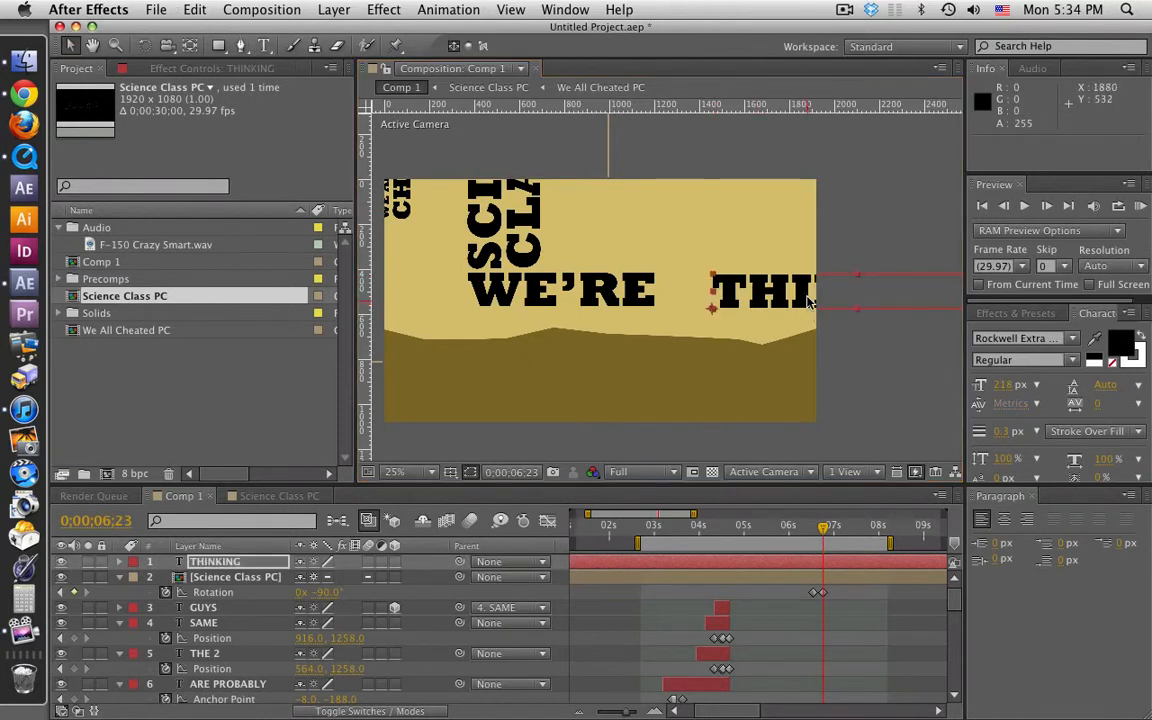
pyautogui.moveTo(808, 300); pyautogui.dragTo(563, 337)
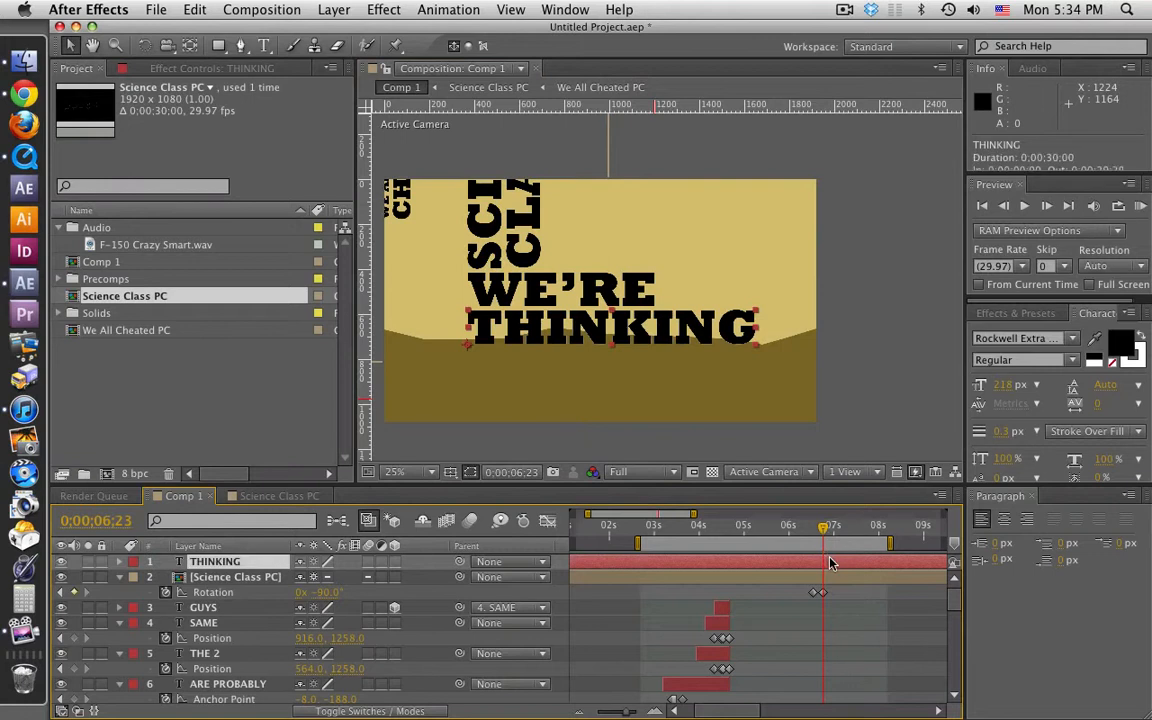
# Step: Trim the start of the THINKING layer to 0;00;06;23 and shift the layer 4 frames later
pyautogui.hotkey('alt', '[')
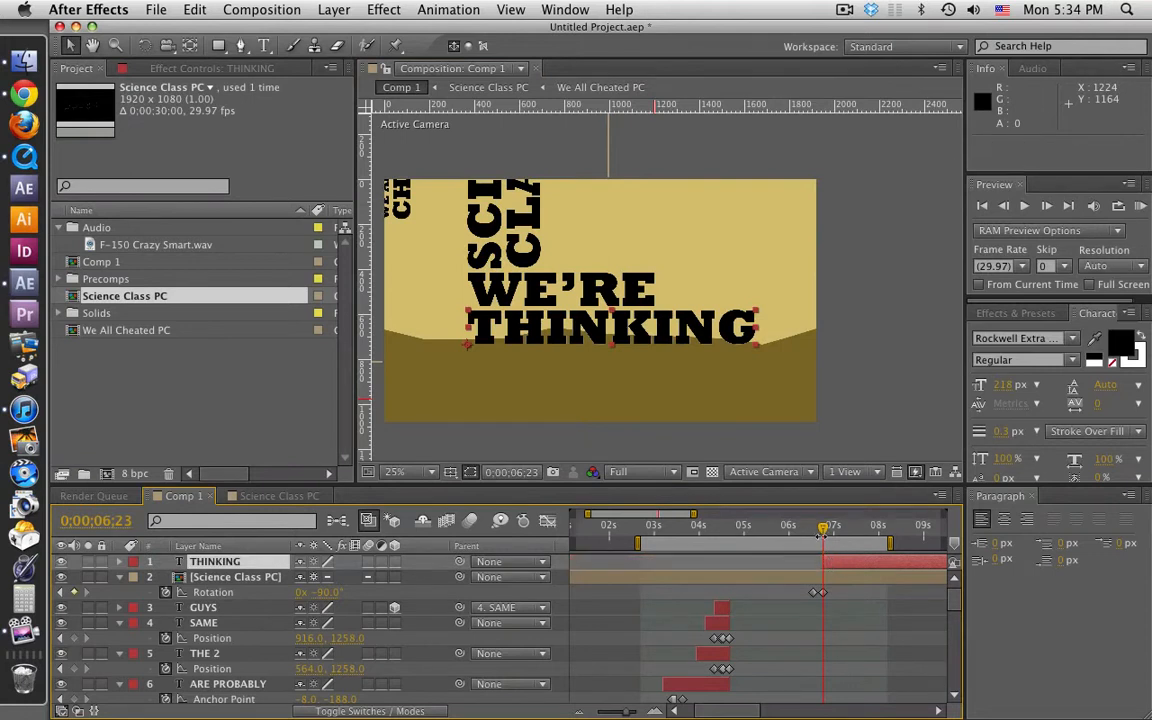
pyautogui.click(824, 531)
pyautogui.moveTo(824, 531)
pyautogui.mouseDown()
pyautogui.moveTo(809, 531)
pyautogui.moveTo(834, 531)
pyautogui.mouseUp()
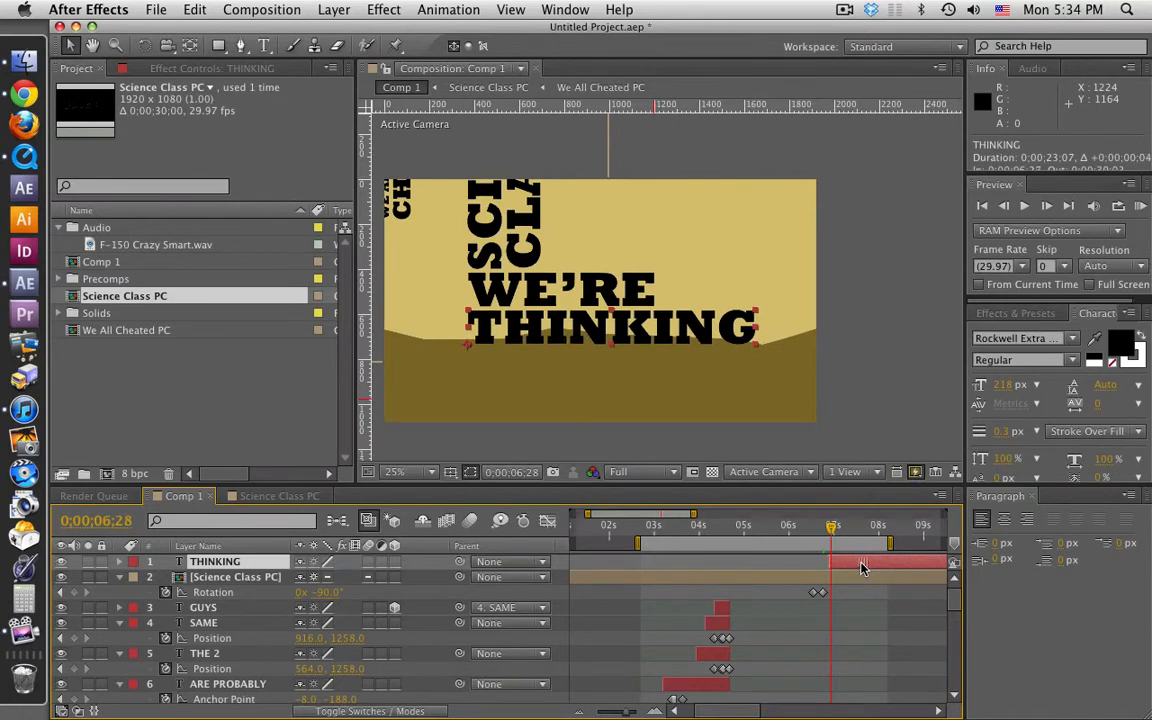
# Step: Move the first Rotation keyframe of Science Class PC to 0;00;06;15 and scrub through the rotation to 0;00;07;01
pyautogui.click(814, 595)
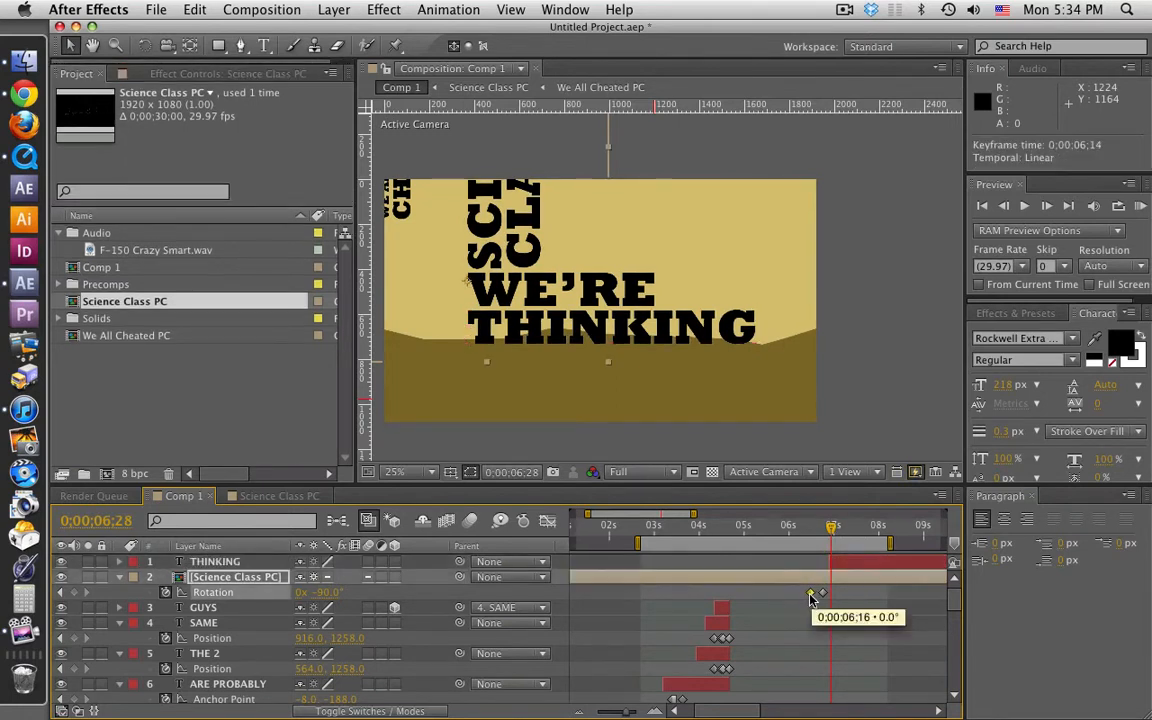
pyautogui.click(805, 533)
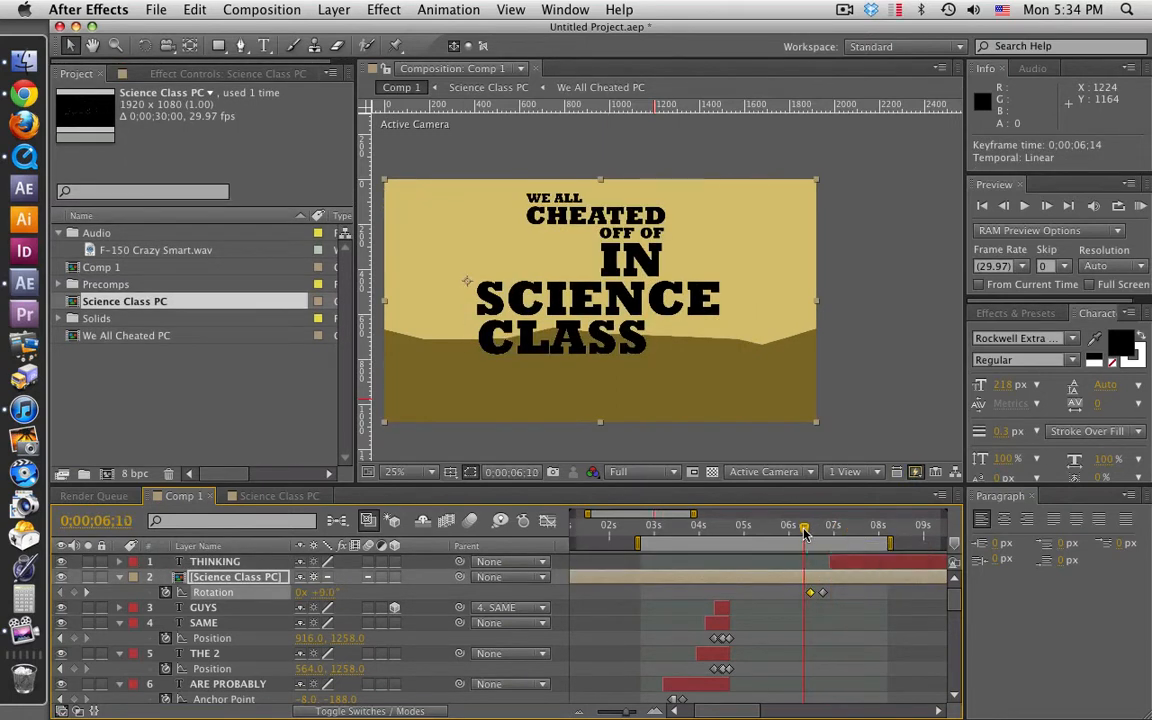
pyautogui.moveTo(805, 533); pyautogui.dragTo(811, 533)
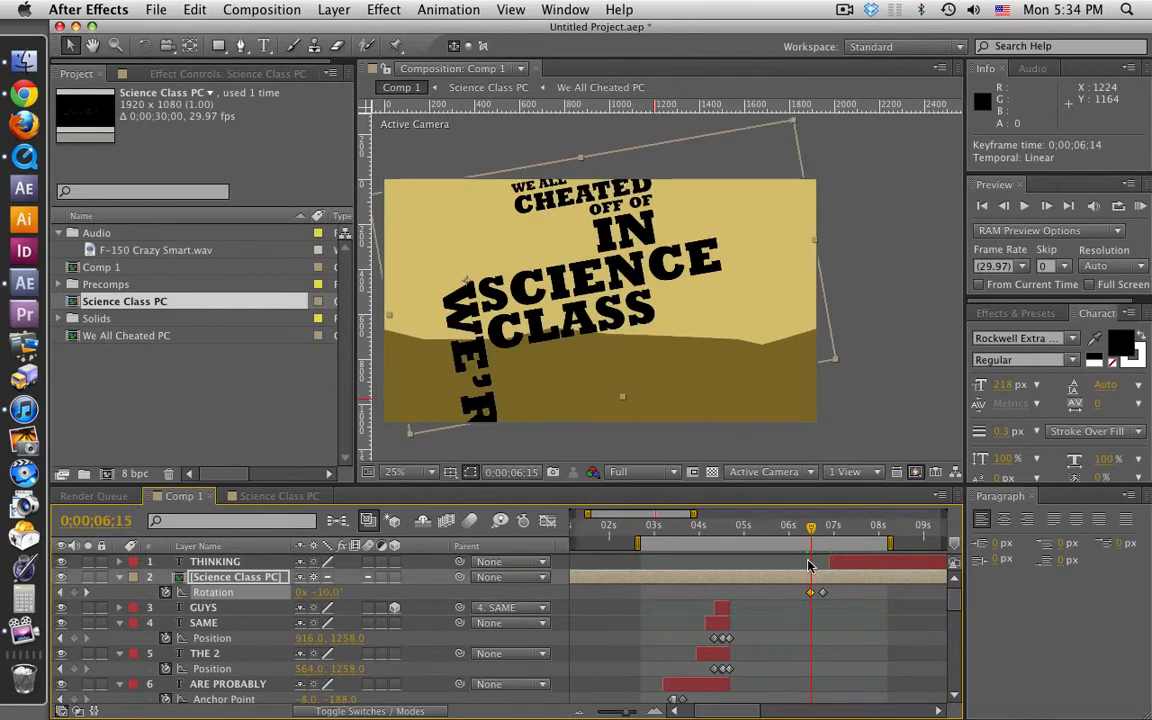
pyautogui.moveTo(815, 597); pyautogui.dragTo(818, 597)
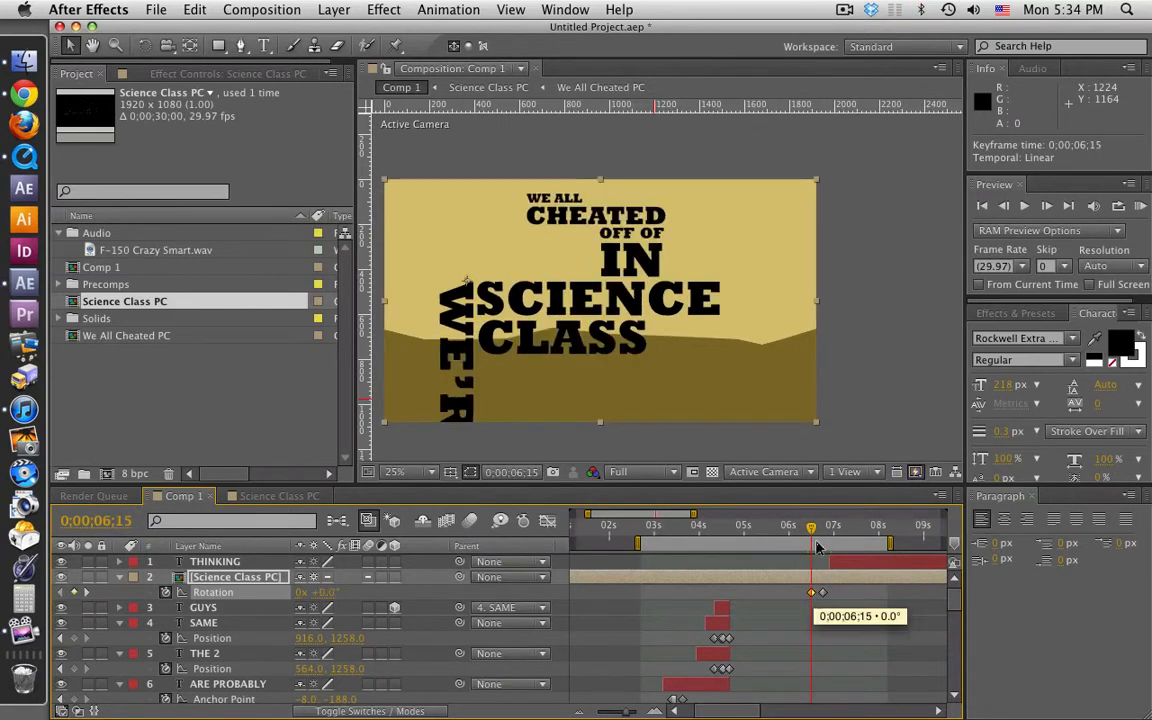
pyautogui.click(816, 533)
pyautogui.moveTo(815, 533); pyautogui.dragTo(838, 533)
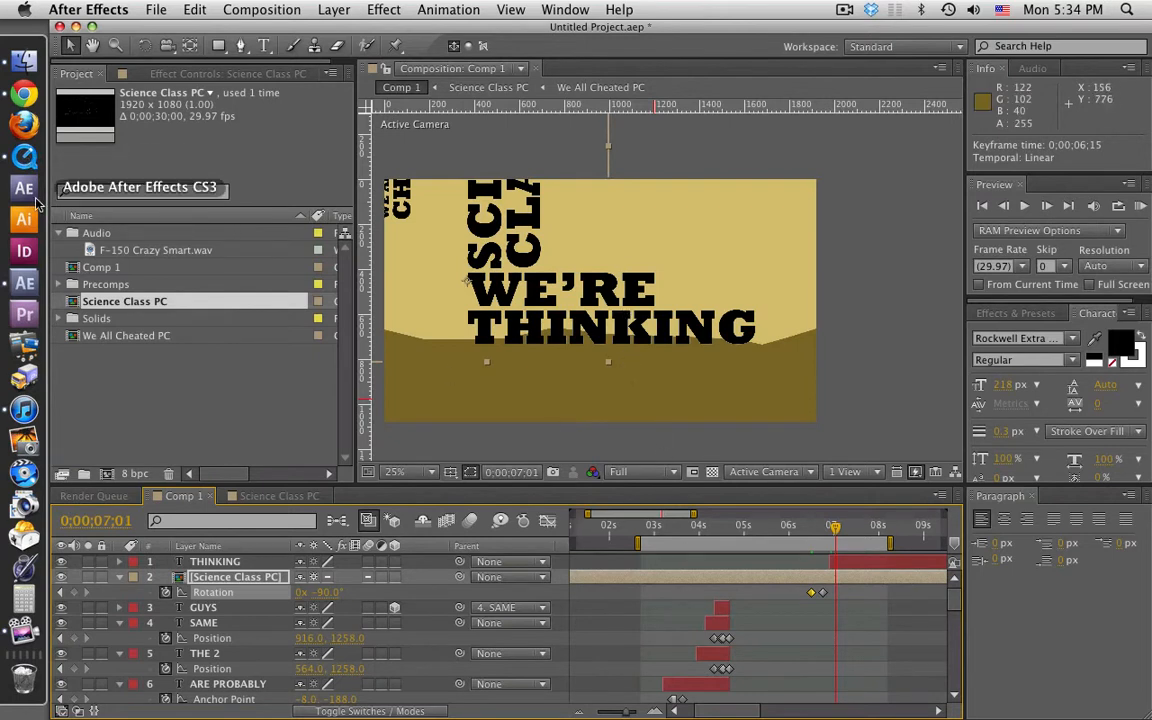
# Step: Examine the layout of the words following WE'RE in the QuickTime Player reference and return to After Effects
pyautogui.click(24, 156)
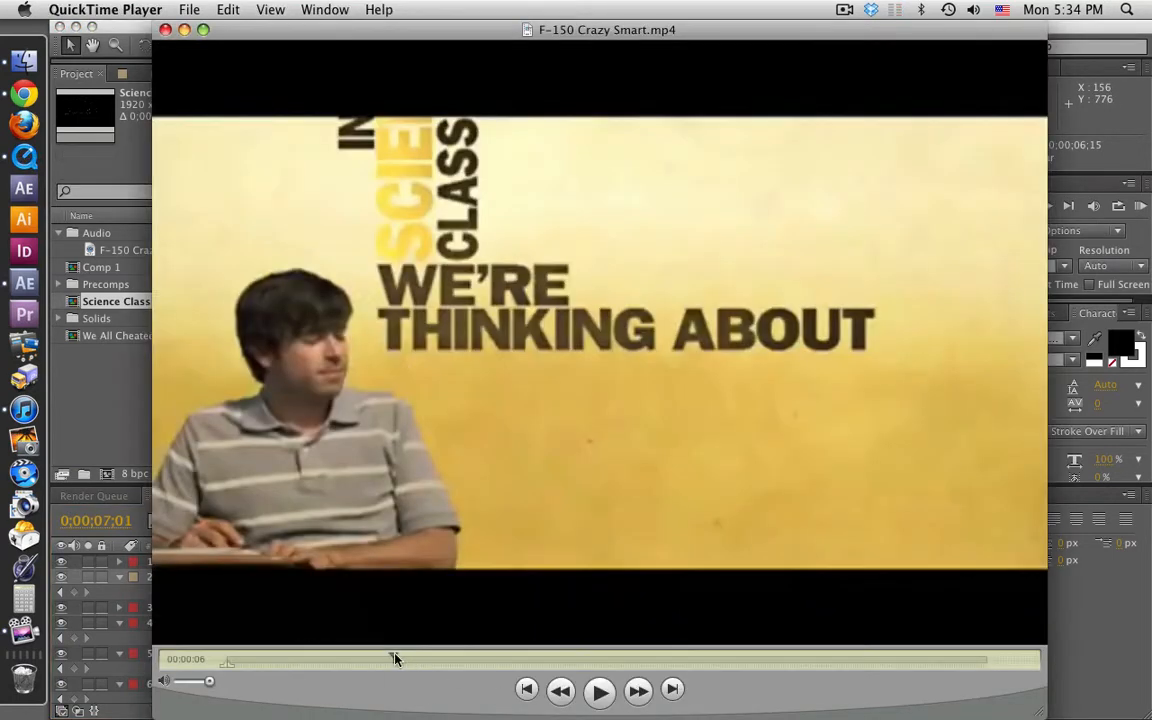
pyautogui.moveTo(394, 656)
pyautogui.mouseDown()
pyautogui.moveTo(381, 658)
pyautogui.moveTo(396, 658)
pyautogui.mouseUp()
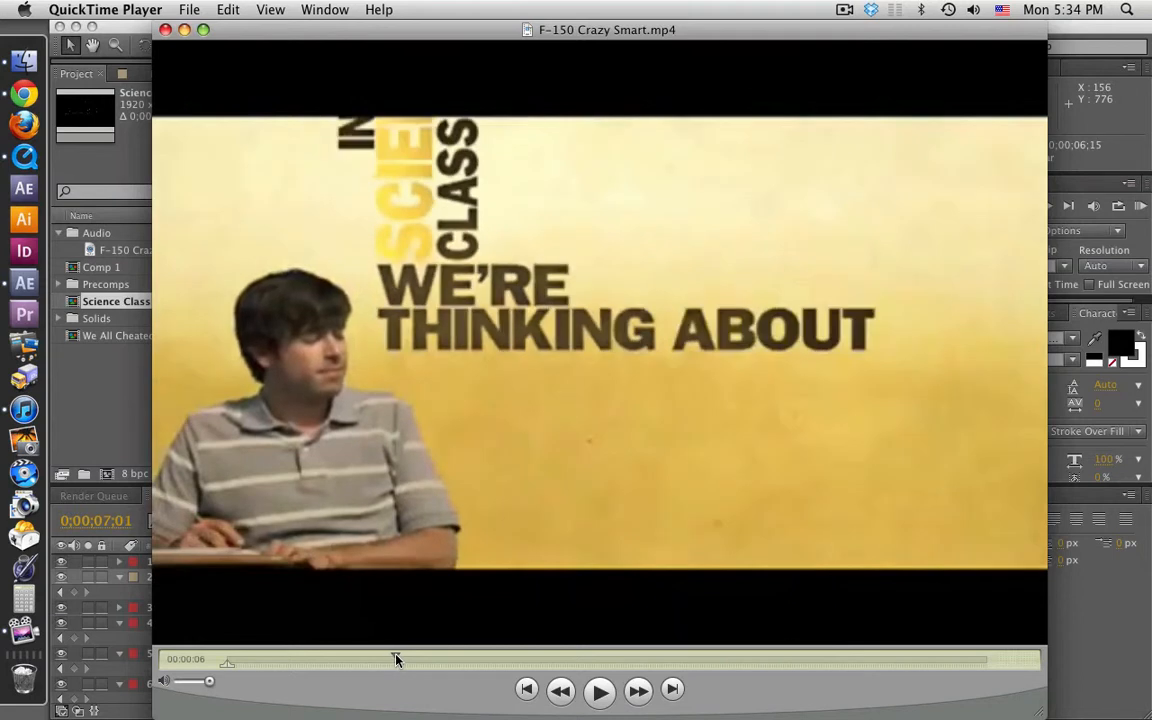
pyautogui.click(90, 400)
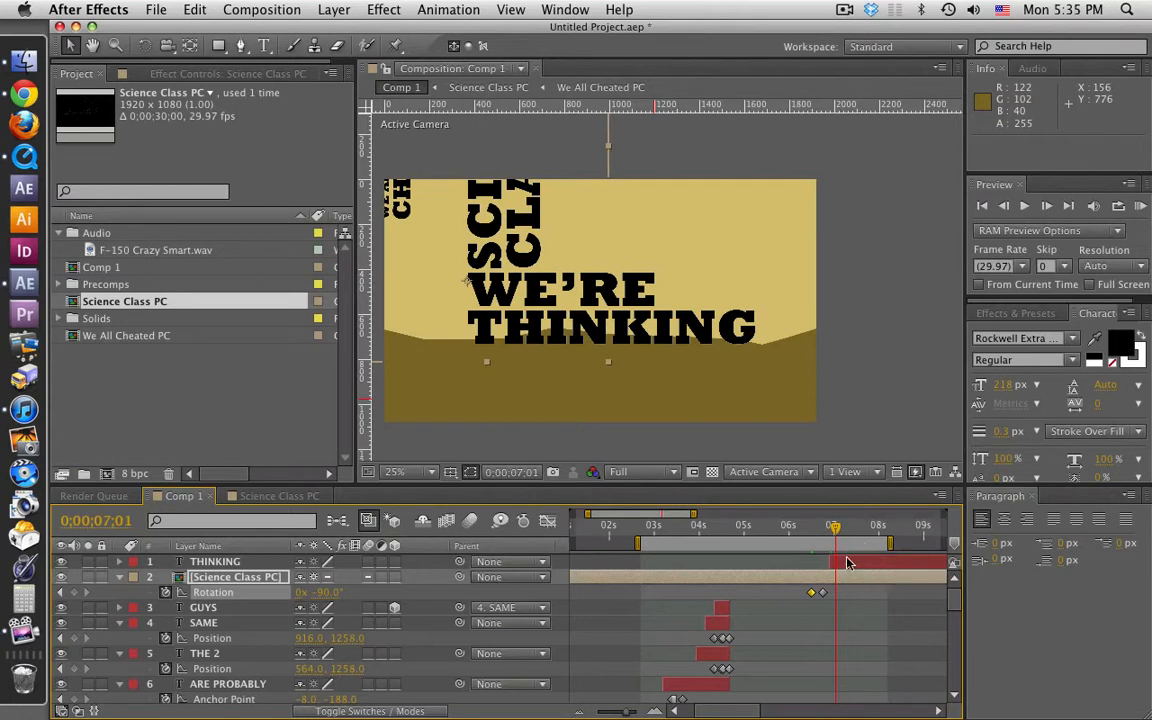
# Step: Pre-compose the THINKING and Science Class PC layers as Thinking About PC, moving all attributes into the new composition
pyautogui.click(221, 567)
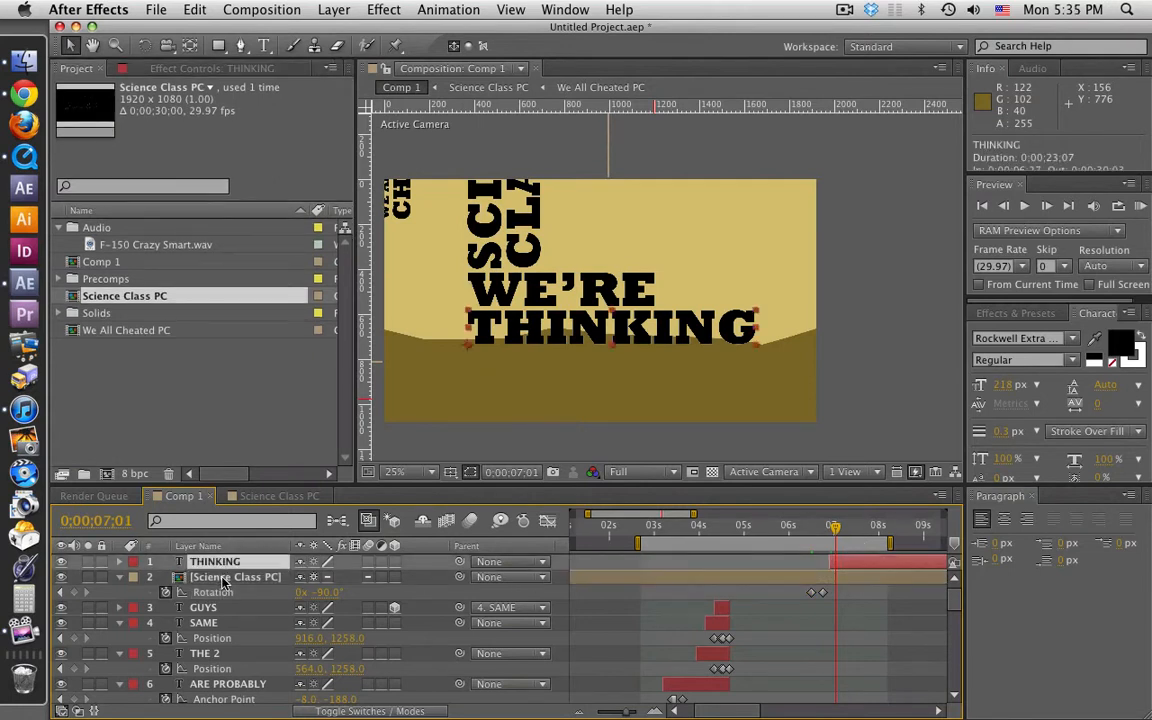
pyautogui.keyDown('shift'); pyautogui.click(225, 580); pyautogui.keyUp('shift')
pyautogui.click(378, 10)
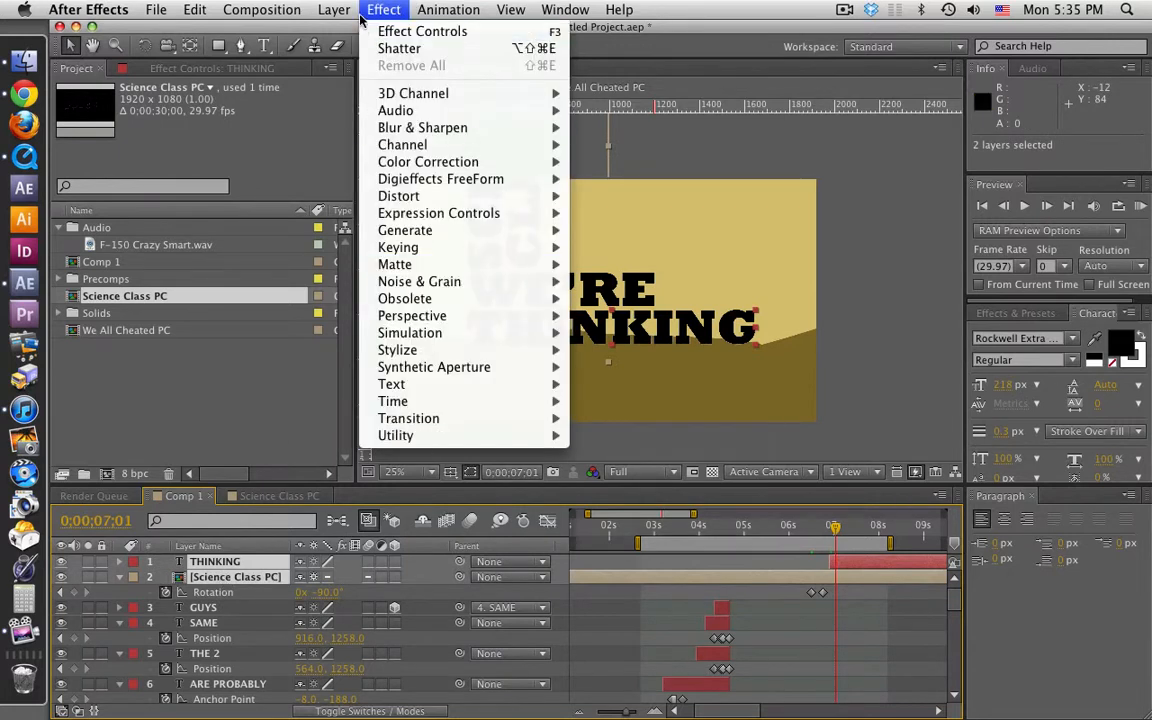
pyautogui.moveTo(334, 10)
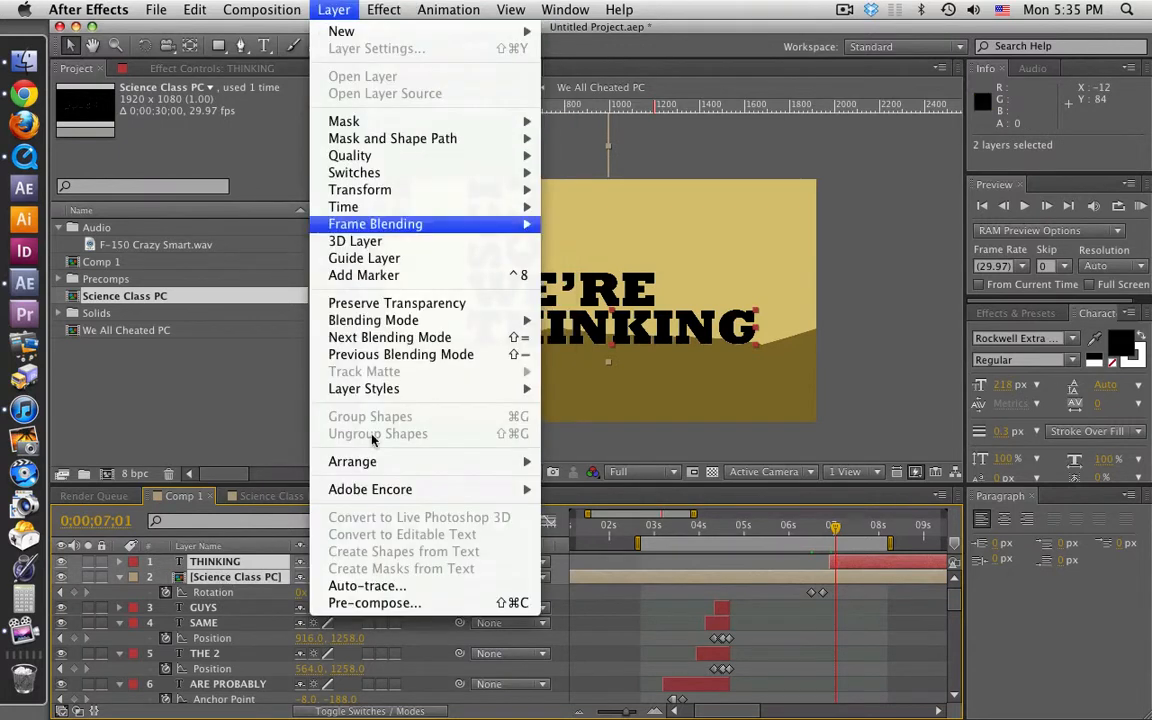
pyautogui.click(418, 600)
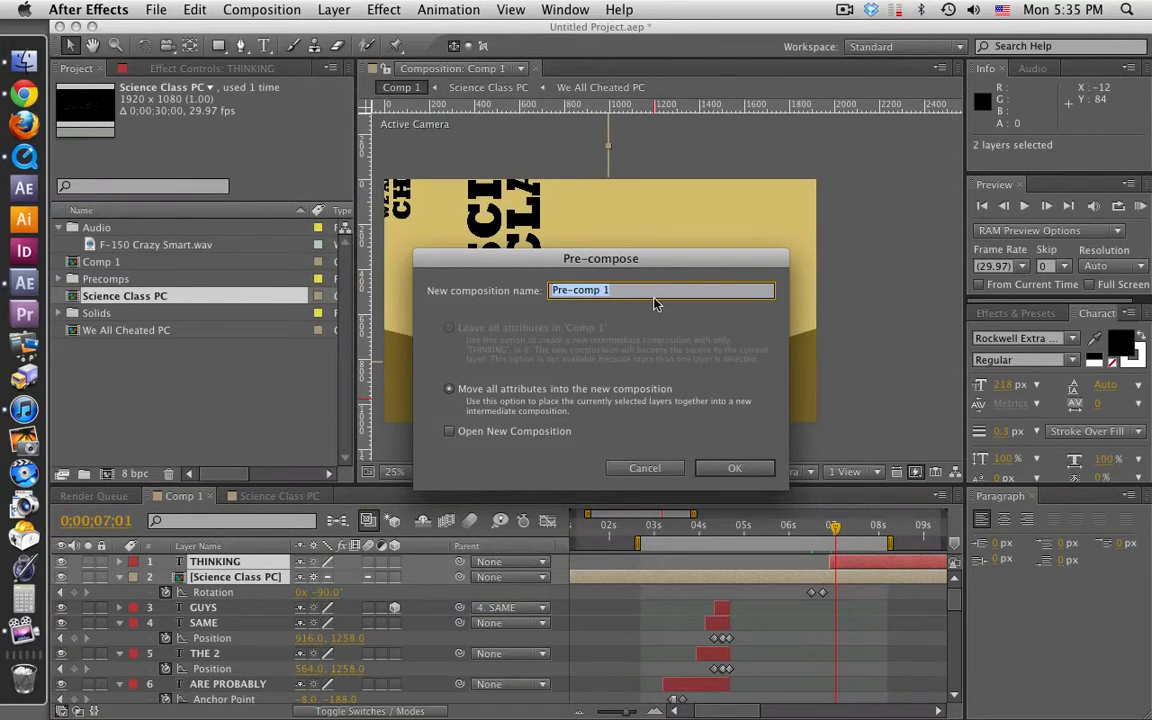
pyautogui.write('Thinking About PC')
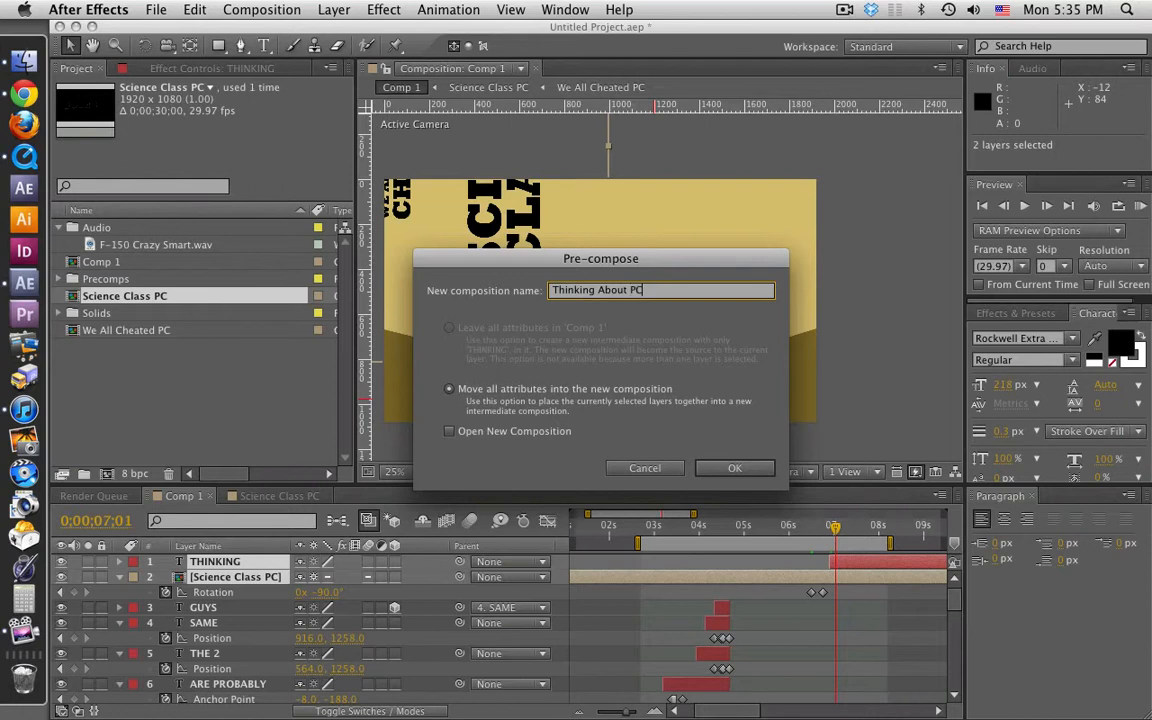
pyautogui.press('Return')
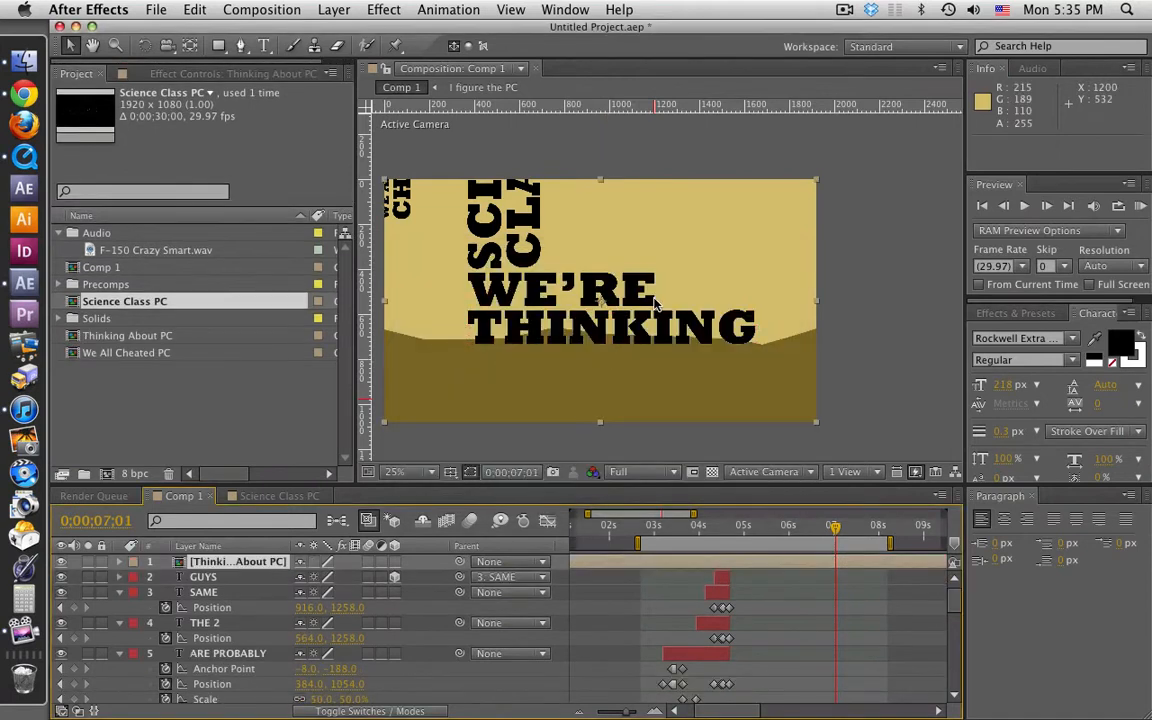
# Step: Move the Science Class PC, Thinking About PC and We All Cheated PC compositions into the Precomps folder and check its contents
pyautogui.moveTo(90, 305)
pyautogui.mouseDown()
pyautogui.moveTo(92, 285)
pyautogui.moveTo(100, 301)
pyautogui.moveTo(107, 289)
pyautogui.mouseUp()
pyautogui.click(99, 336)
pyautogui.keyDown('shift'); pyautogui.click(99, 318); pyautogui.keyUp('shift')
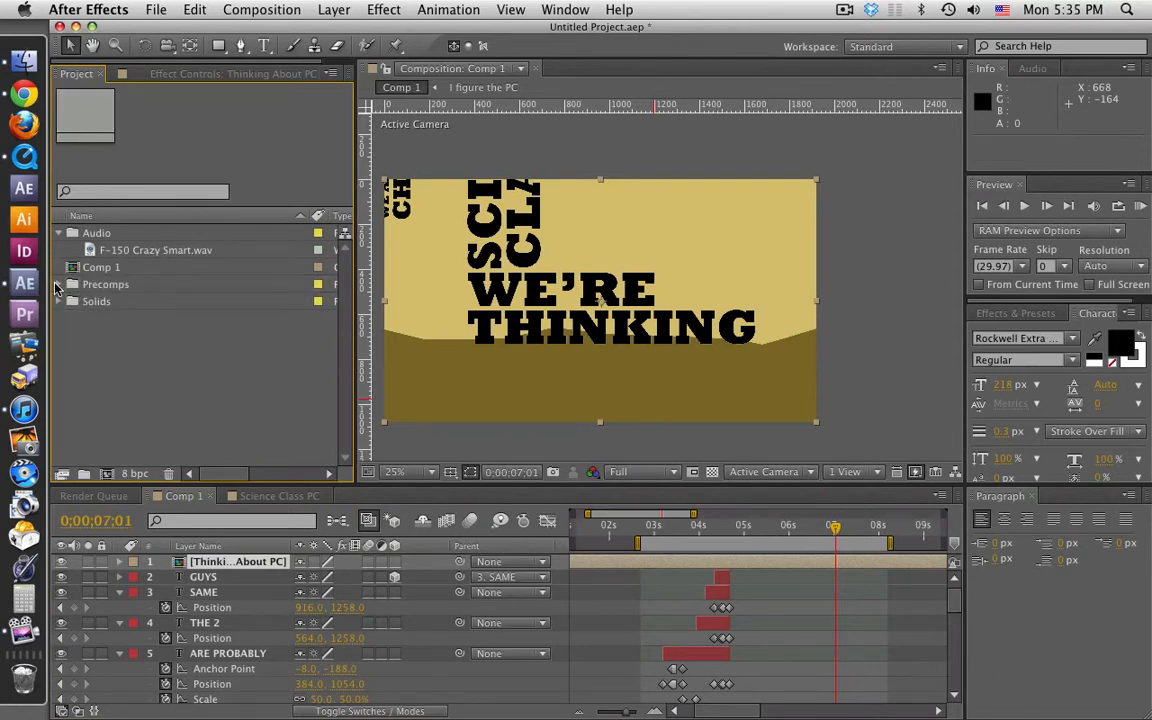
pyautogui.click(57, 285)
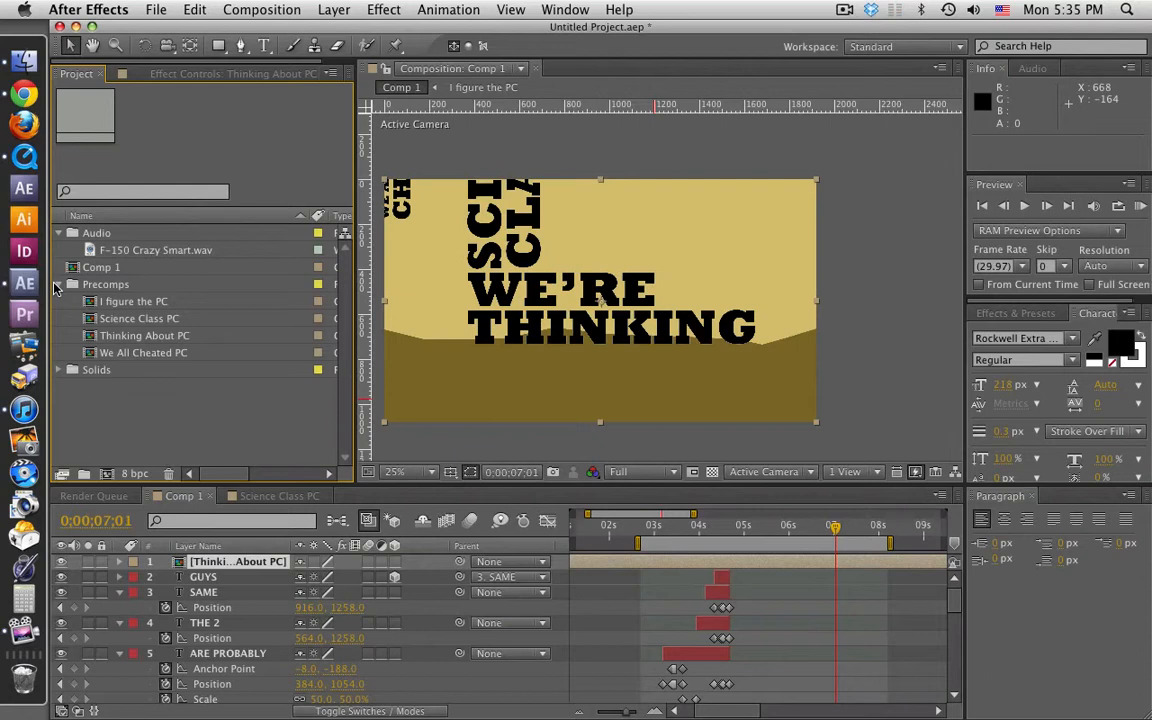
pyautogui.click(58, 285)
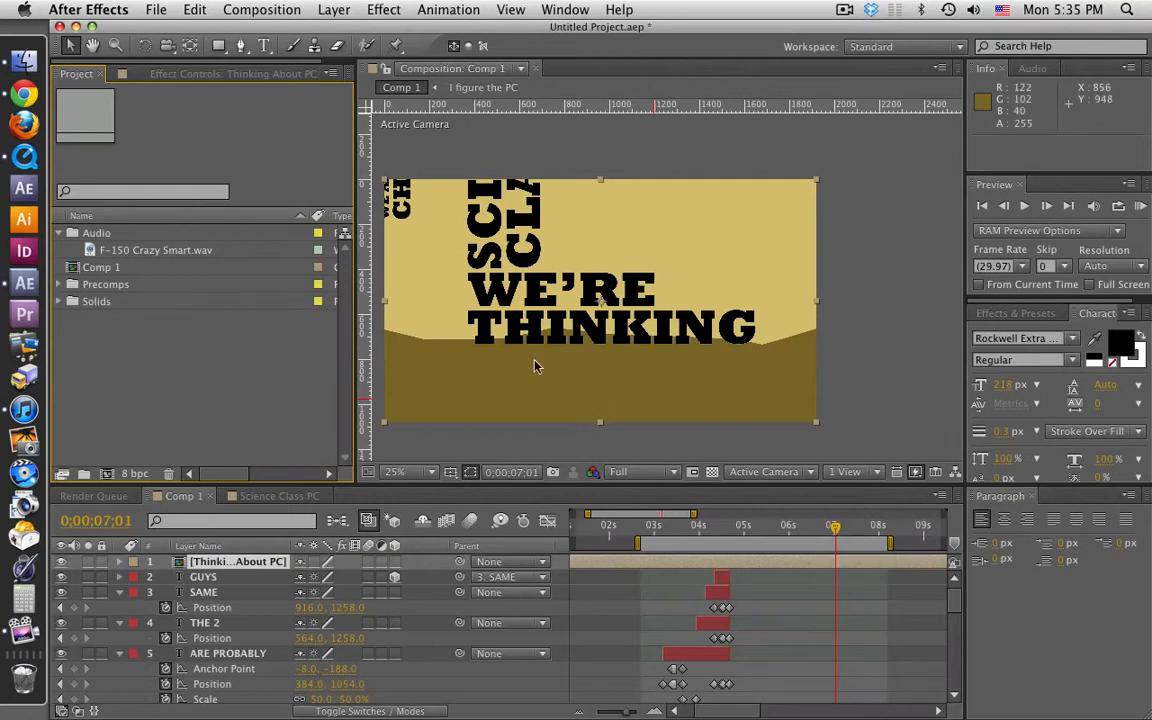
# Step: Check the THINKING ABOUT layout in the QuickTime Player reference and, in After Effects, shift Thinking About PC's anchor point by about -552, -308 onto SCIENCE
pyautogui.click(24, 156)
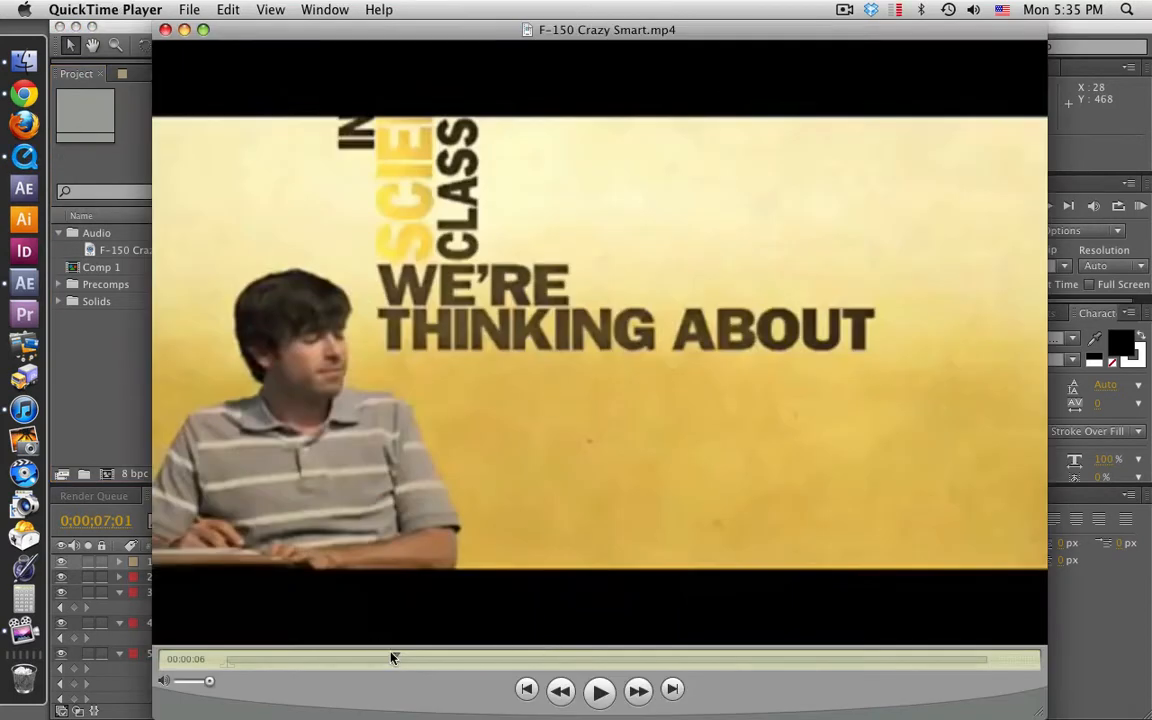
pyautogui.moveTo(391, 658); pyautogui.dragTo(398, 658)
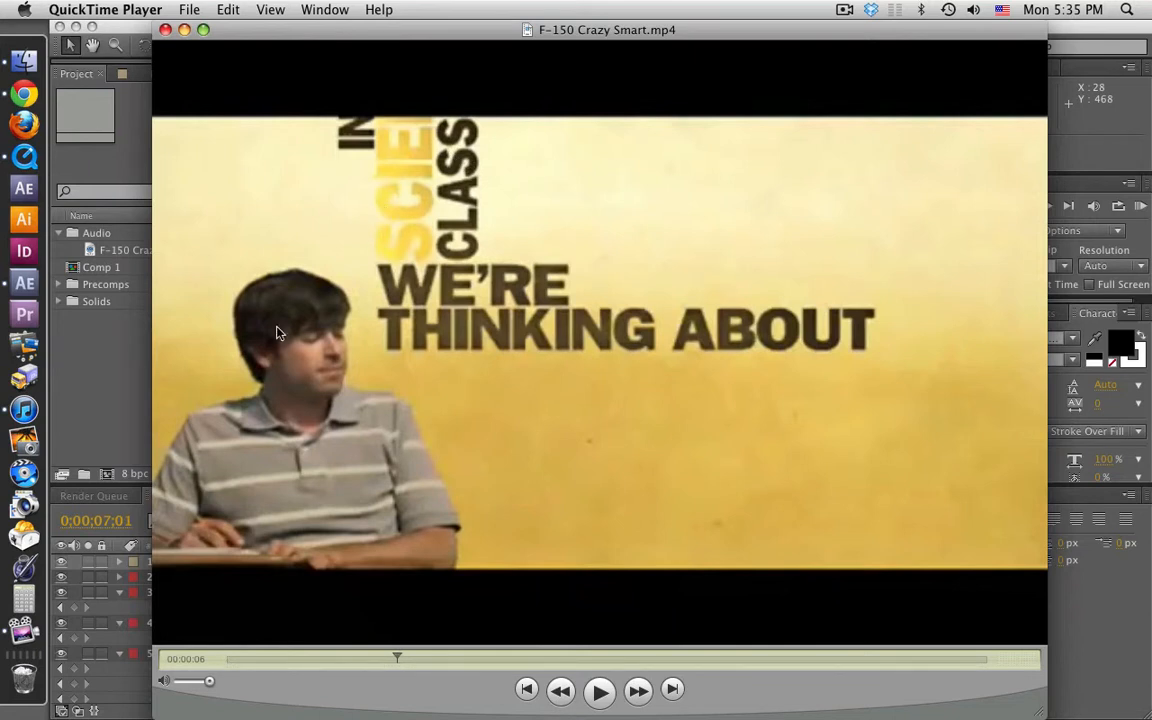
pyautogui.click(108, 389)
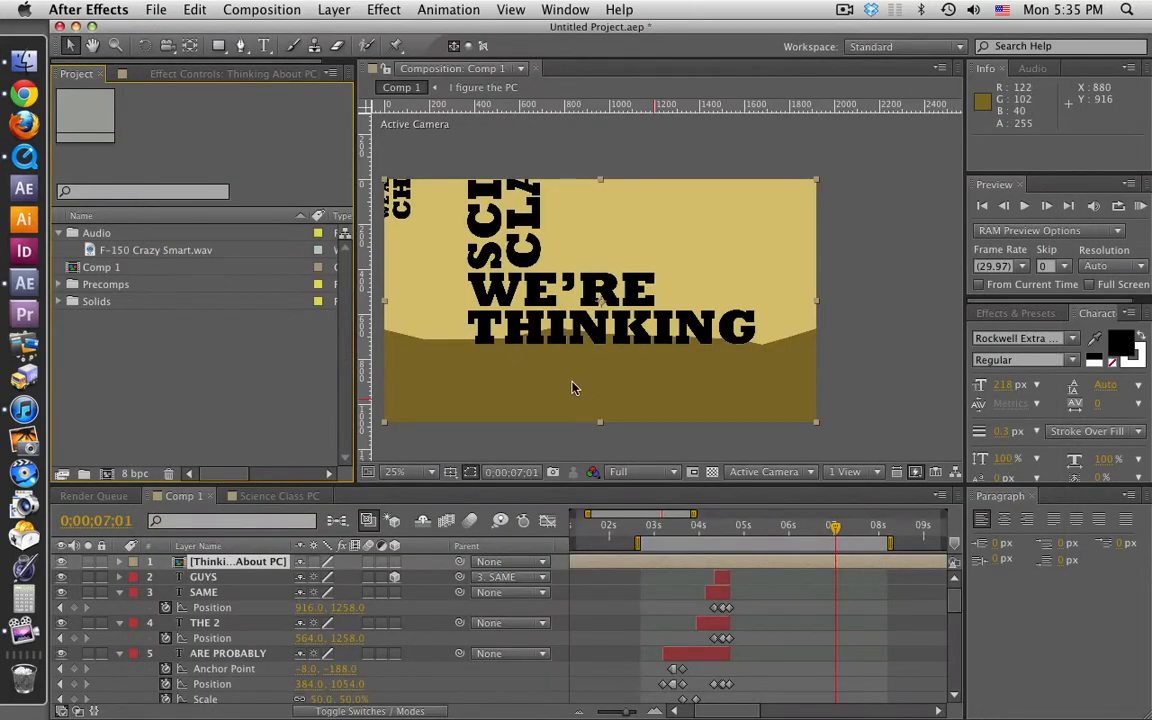
pyautogui.click(810, 582)
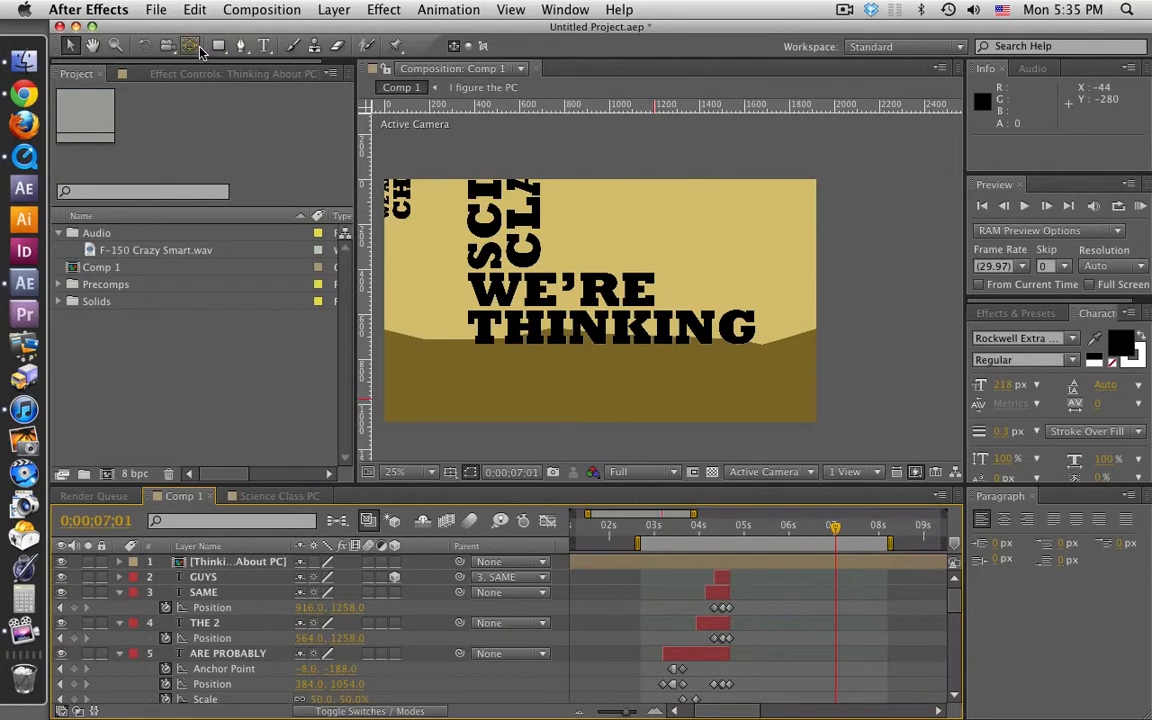
pyautogui.click(191, 46)
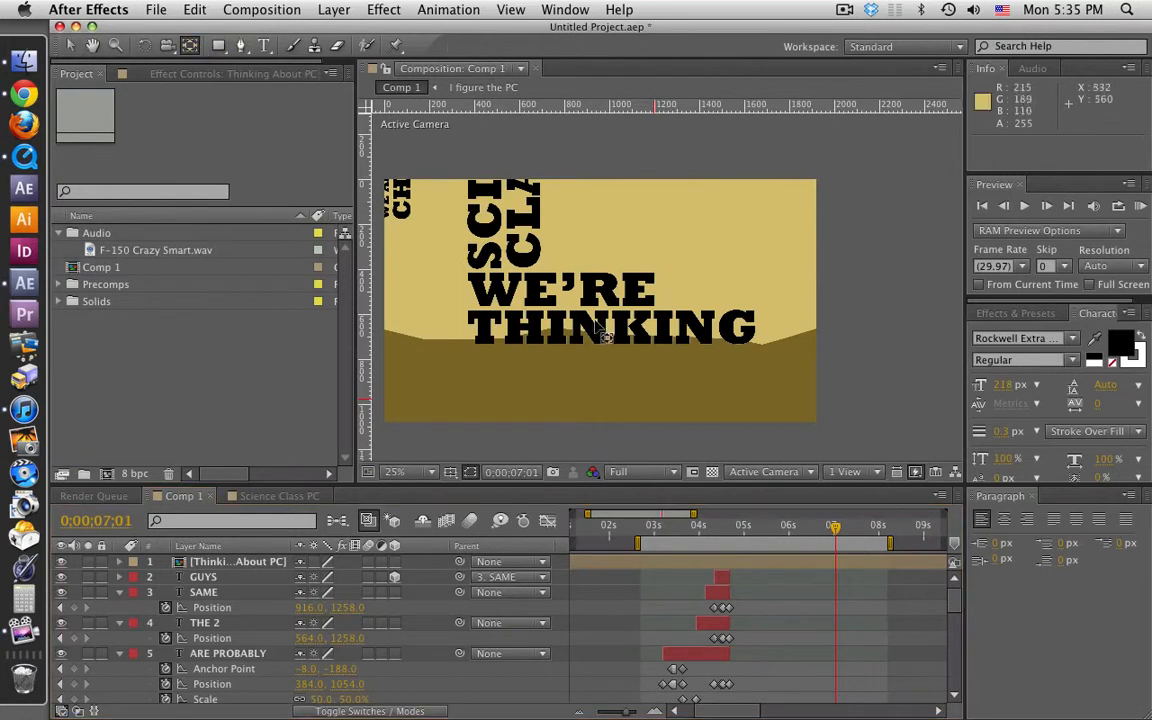
pyautogui.click(266, 571)
pyautogui.click(520, 274)
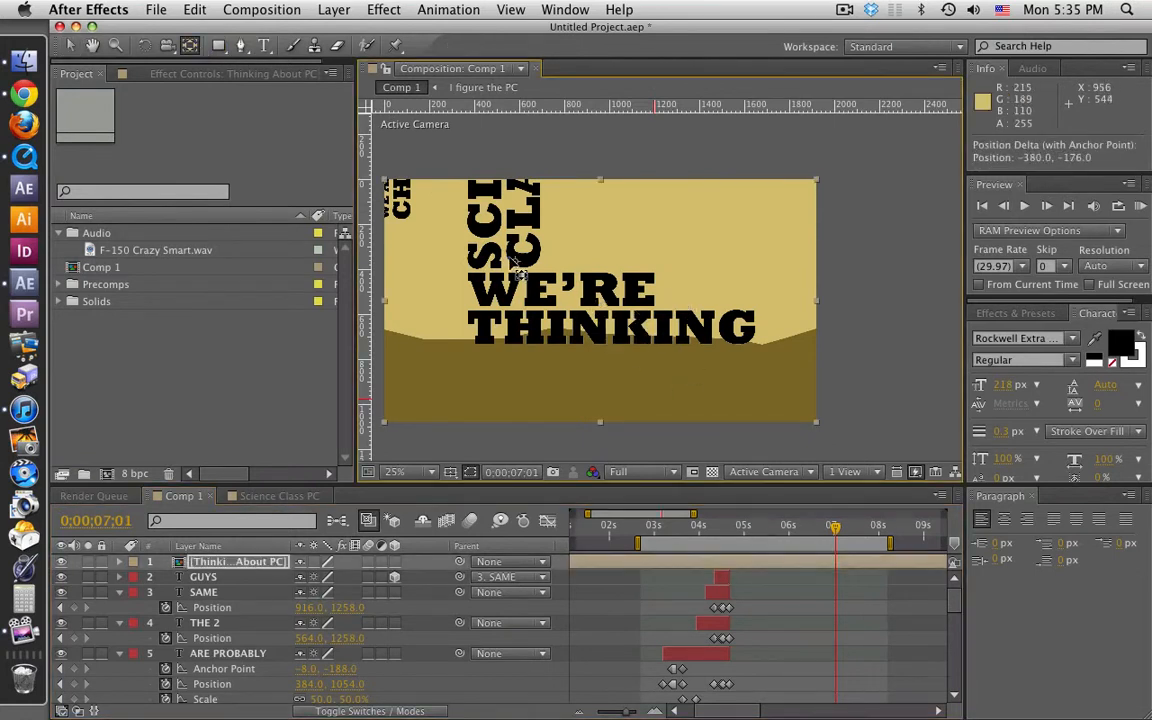
pyautogui.moveTo(520, 274); pyautogui.dragTo(477, 236)
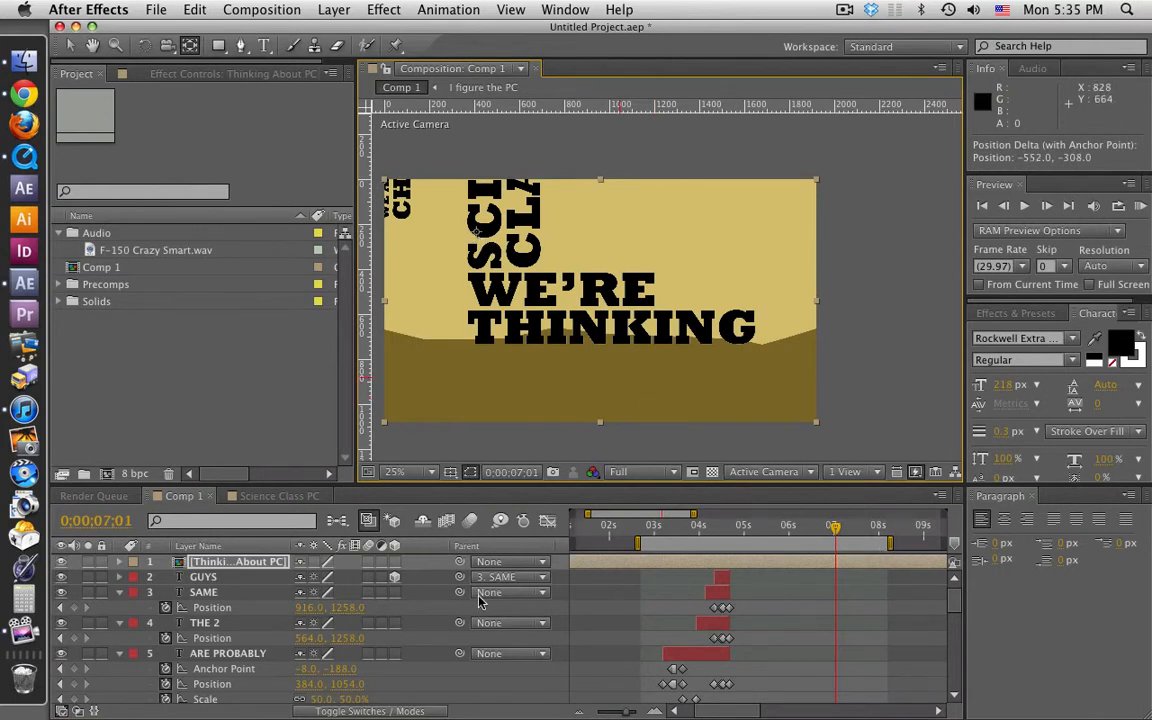
# Step: Keyframe the Scale of Thinking About PC at 100% at 0;00;06;28 and 68% at 0;00;07;07
pyautogui.press('s')
pyautogui.moveTo(841, 537); pyautogui.dragTo(828, 535)
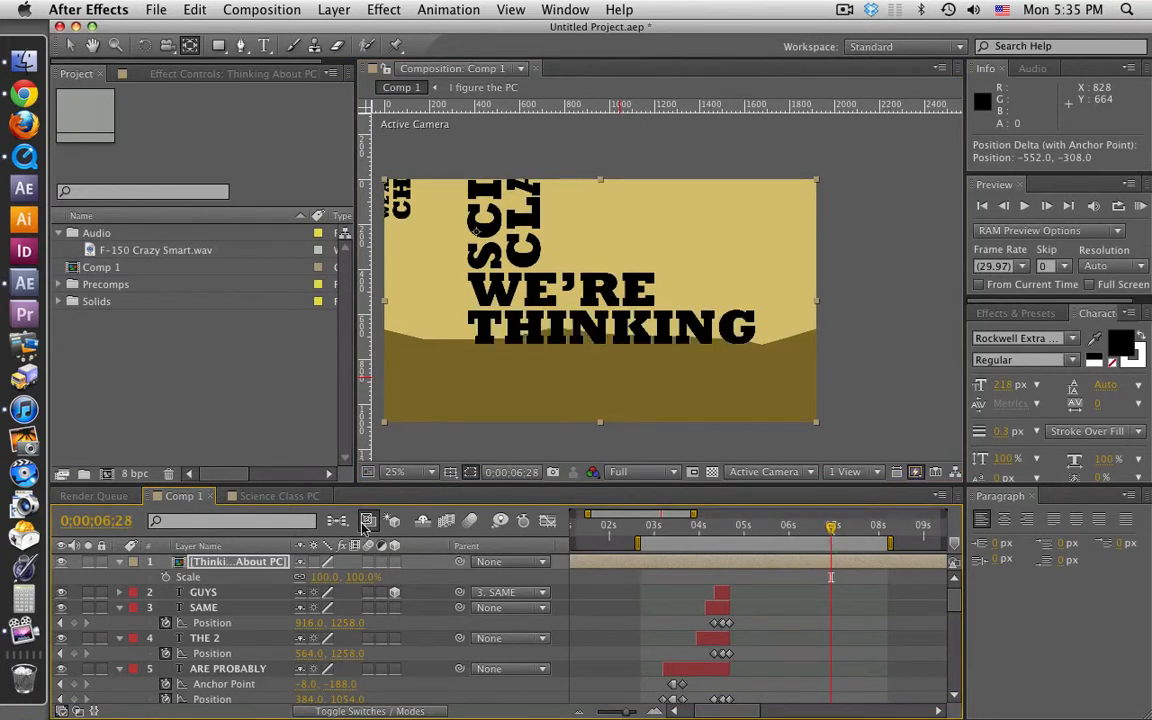
pyautogui.click(165, 577)
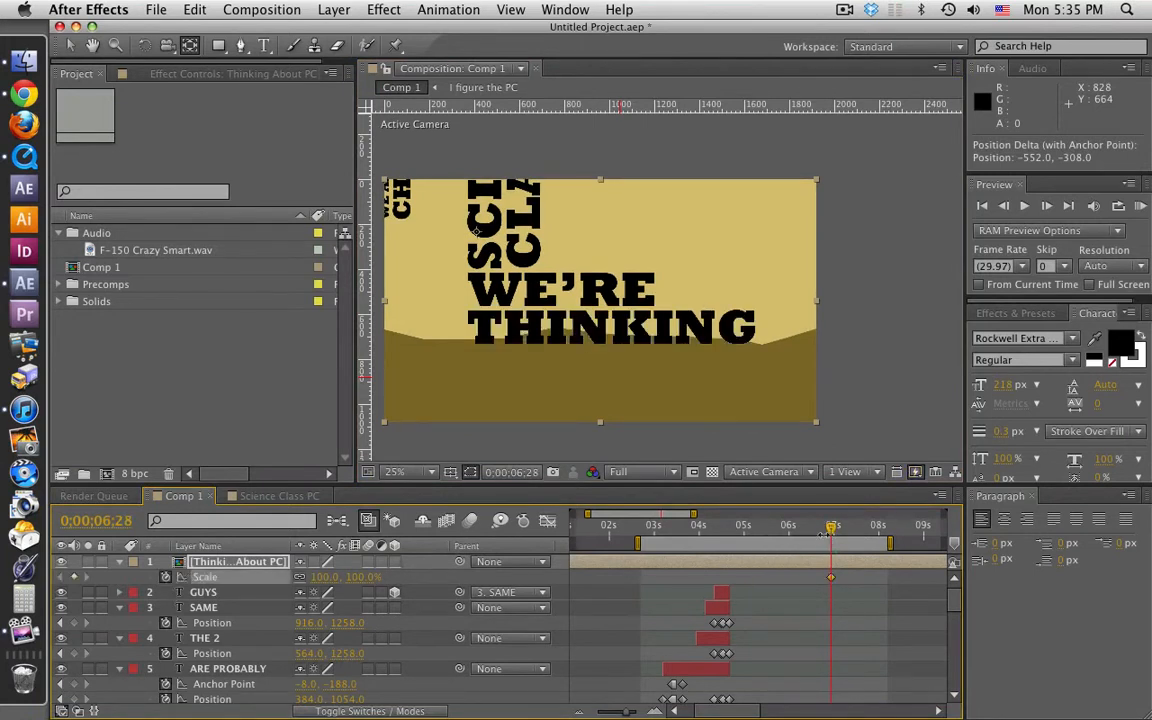
pyautogui.moveTo(831, 536); pyautogui.dragTo(844, 530)
pyautogui.moveTo(373, 580); pyautogui.dragTo(341, 580)
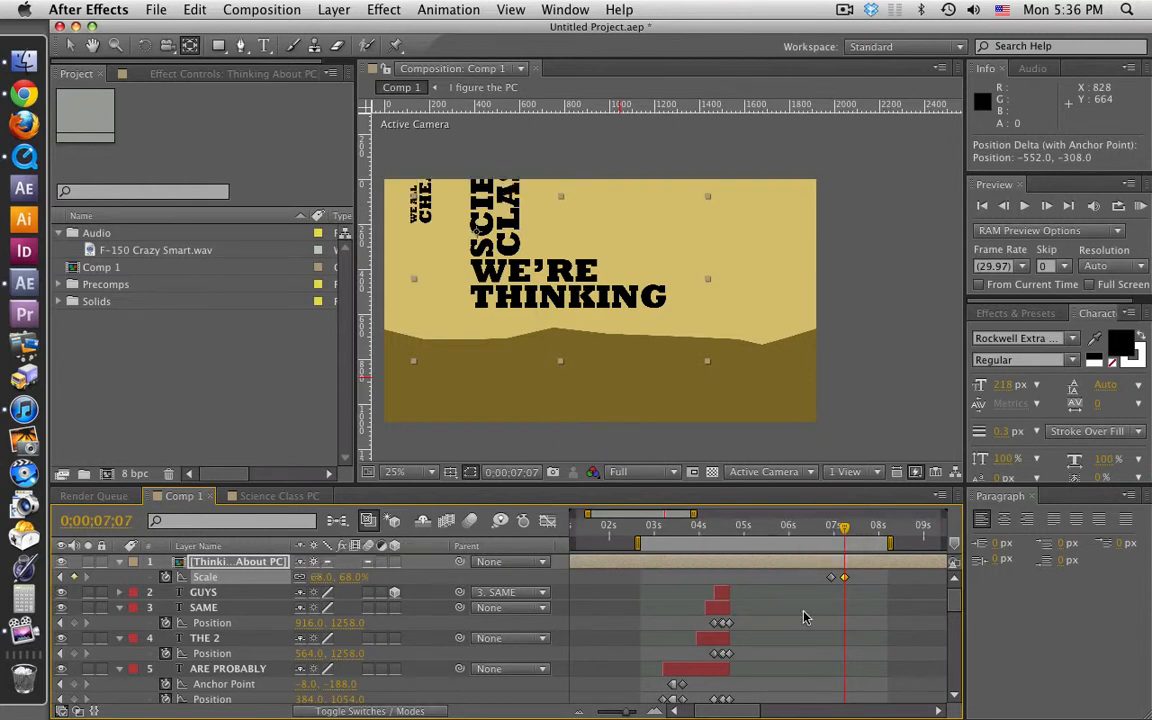
# Step: Compare the text size with the QuickTime Player reference and set Thinking About PC's Scale keyframe at 0;00;07;07 to 49% in After Effects
pyautogui.click(24, 156)
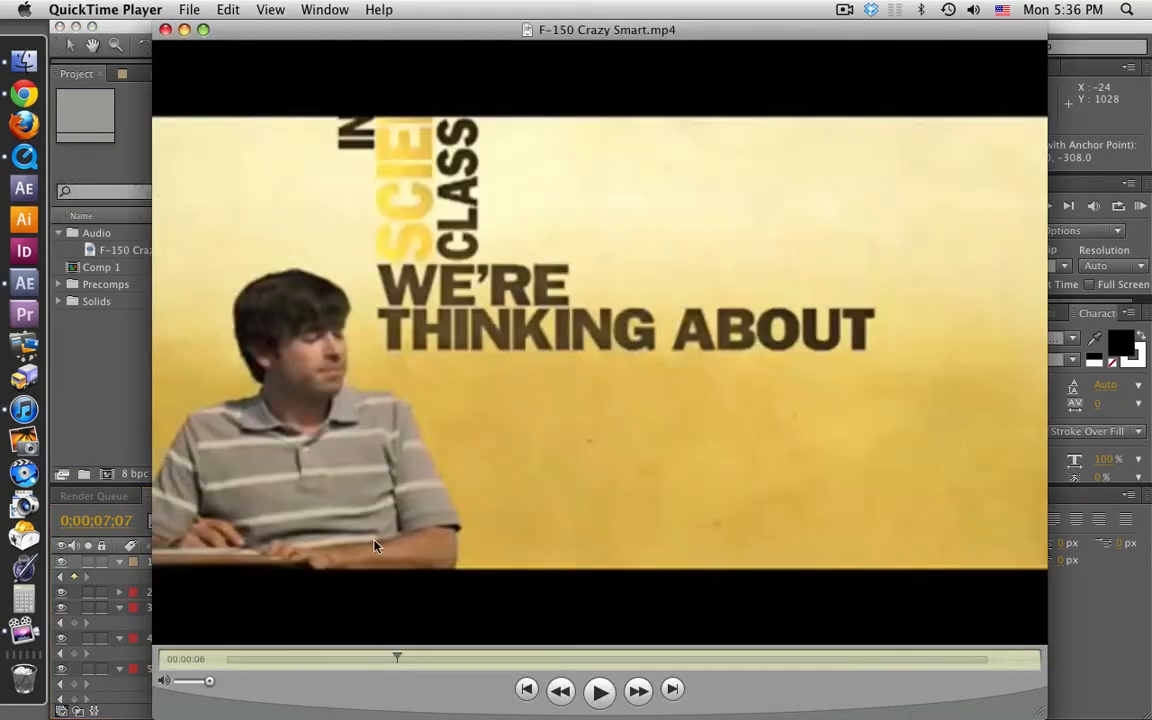
pyautogui.moveTo(391, 662); pyautogui.dragTo(398, 659)
pyautogui.click(122, 363)
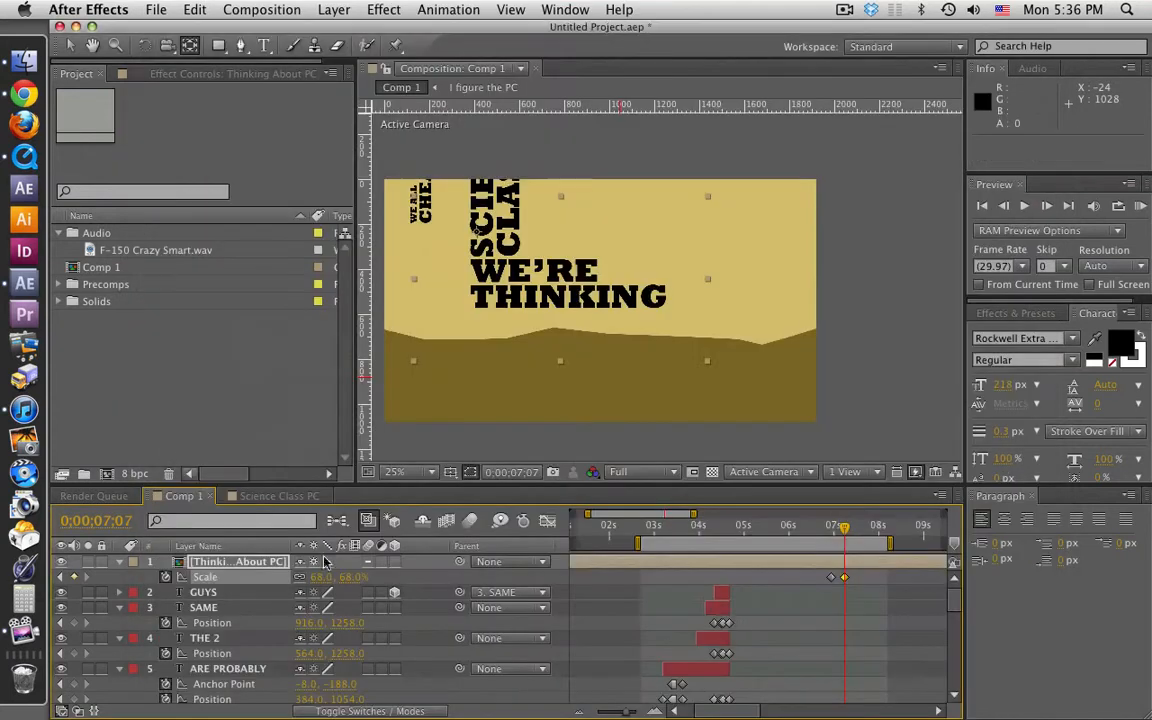
pyautogui.moveTo(843, 528); pyautogui.dragTo(846, 530)
pyautogui.click(61, 577)
pyautogui.moveTo(340, 578); pyautogui.dragTo(398, 580)
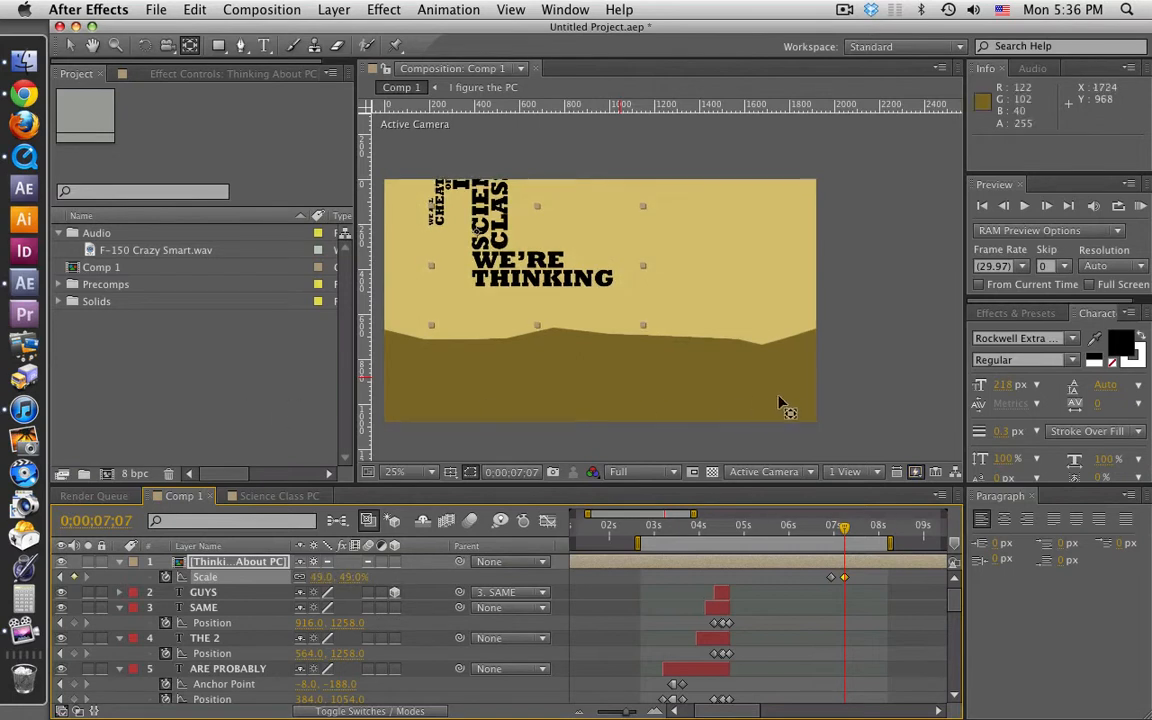
# Step: Add an ABOUT text layer in capitals and place it directly after THINKING on the same line, at about 1080, 492
pyautogui.click(826, 400)
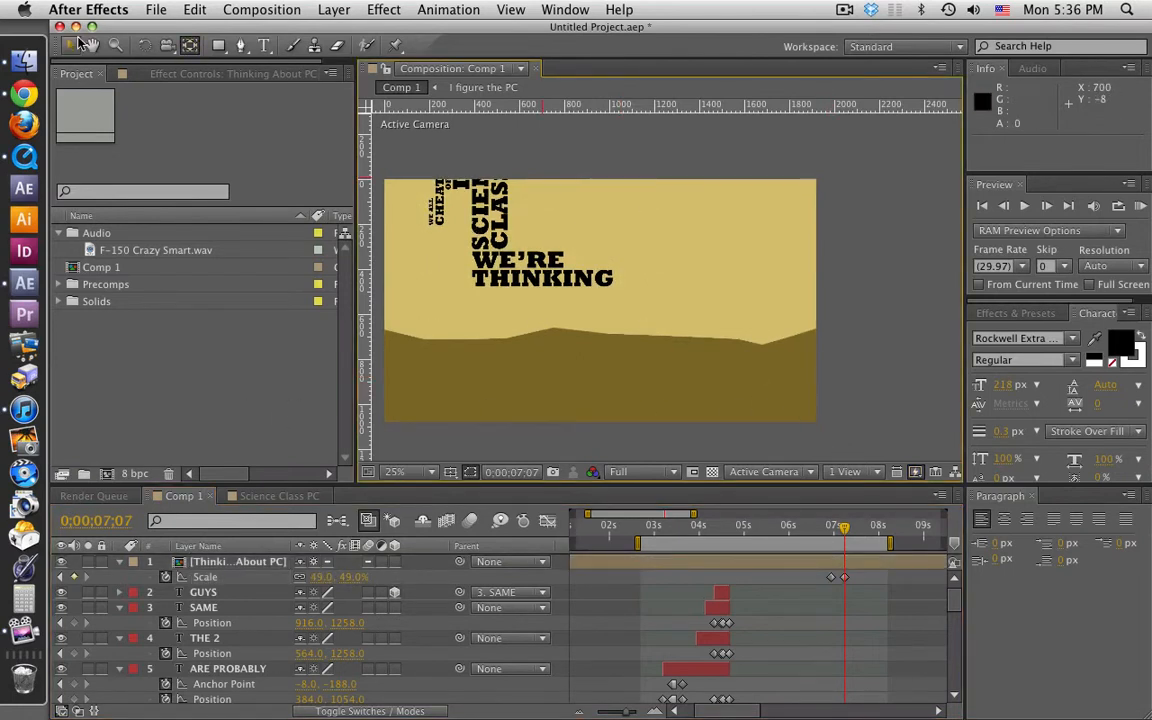
pyautogui.press('super+t')
pyautogui.click(660, 226)
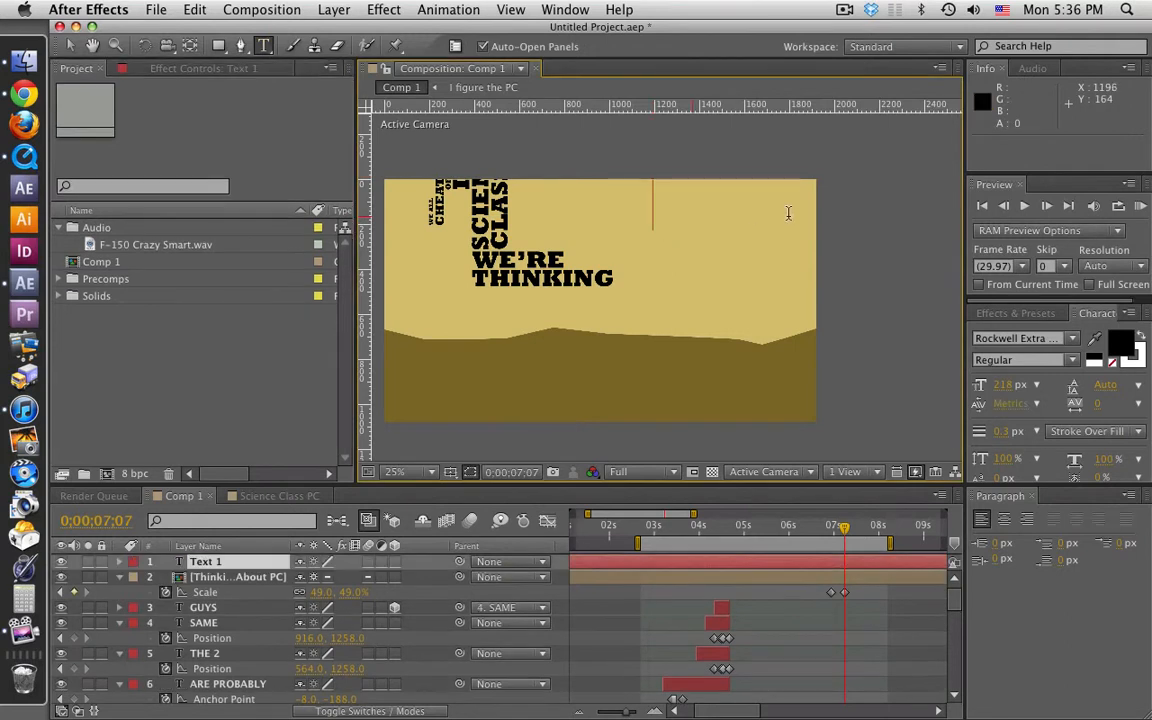
pyautogui.write('A')
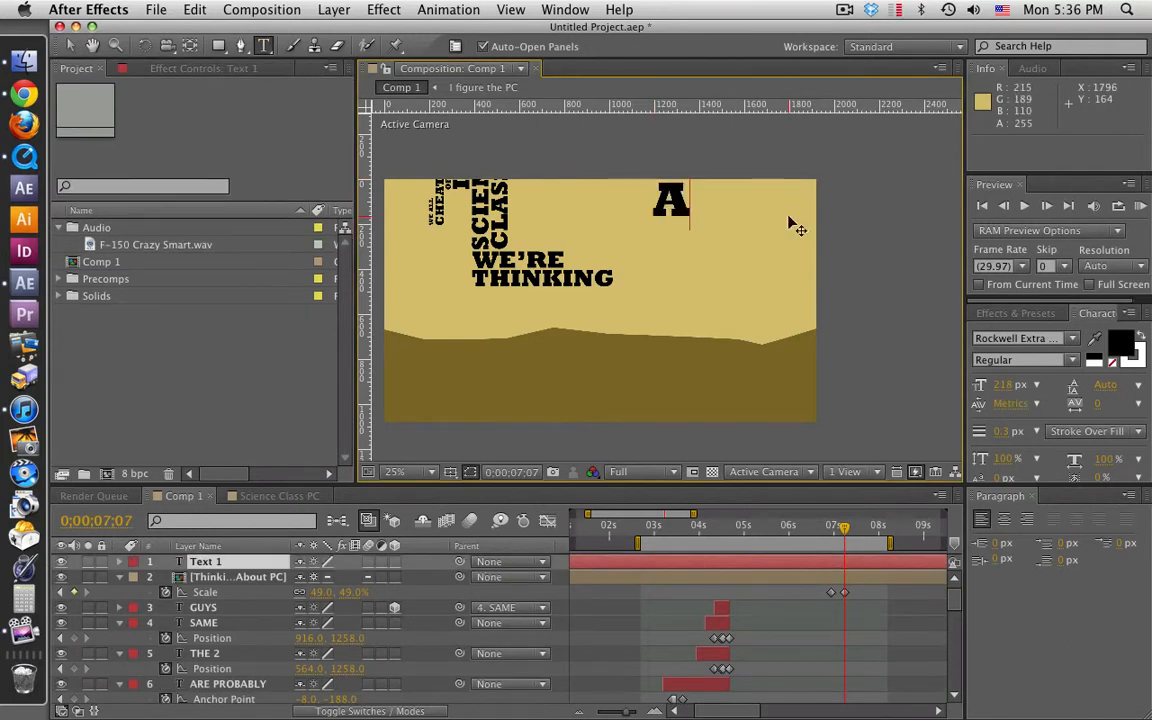
pyautogui.write('b')
pyautogui.press('BackSpace')
pyautogui.write('BOUT')
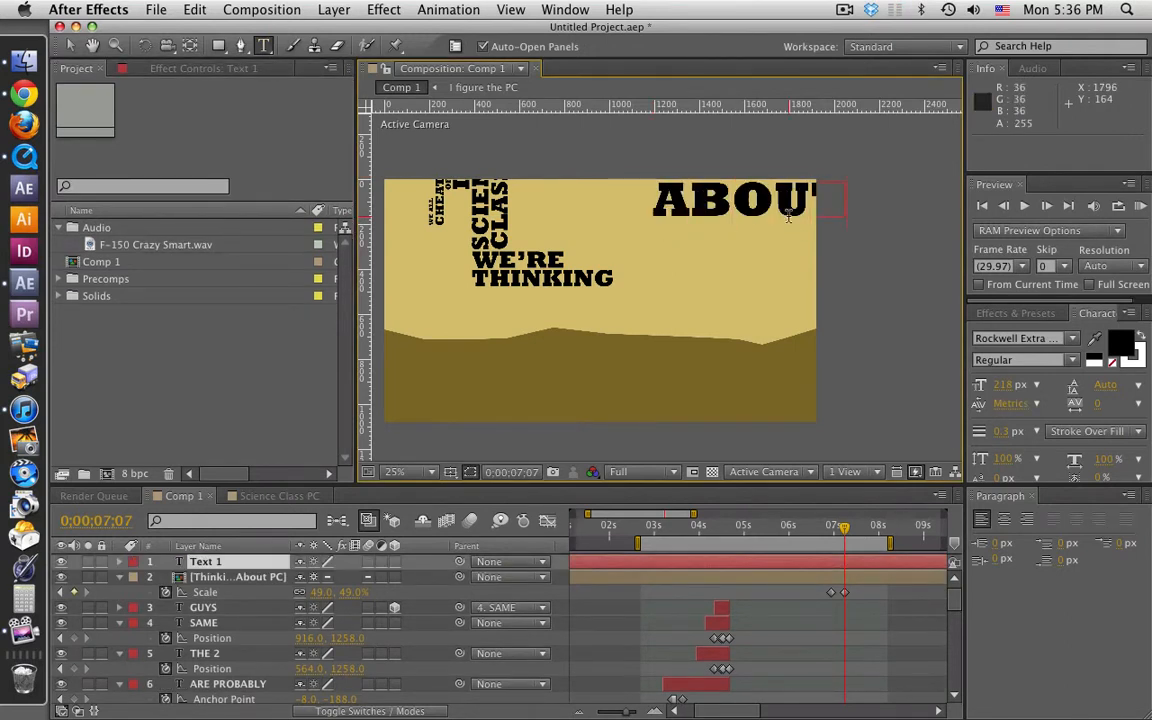
pyautogui.click(72, 46)
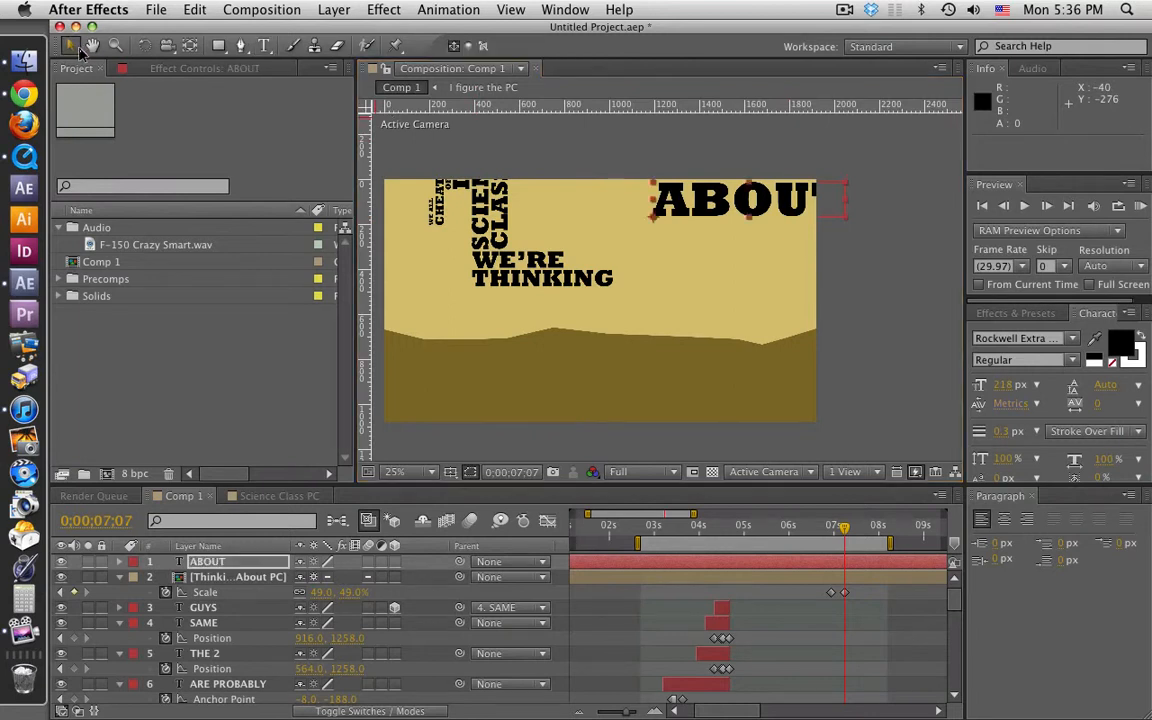
pyautogui.moveTo(765, 206); pyautogui.dragTo(740, 279)
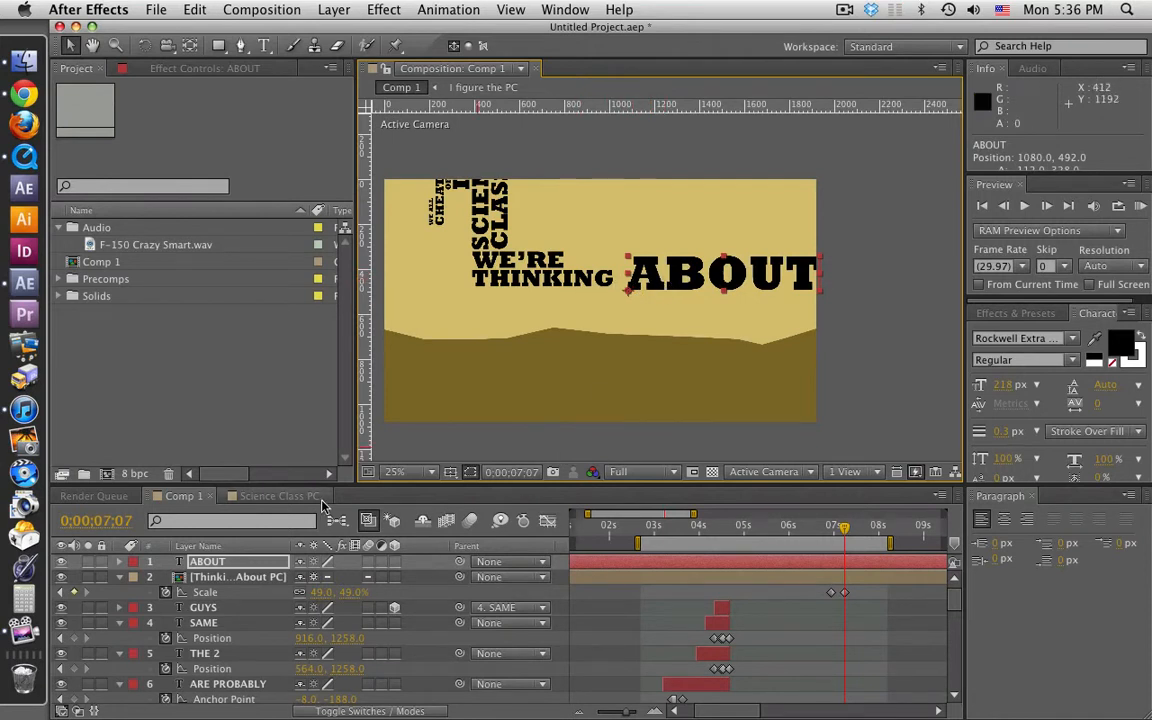
# Step: Check the THINKING layer's text settings inside Thinking About PC and set the ABOUT layer's Scale to 49% in Comp 1
pyautogui.click(221, 579)
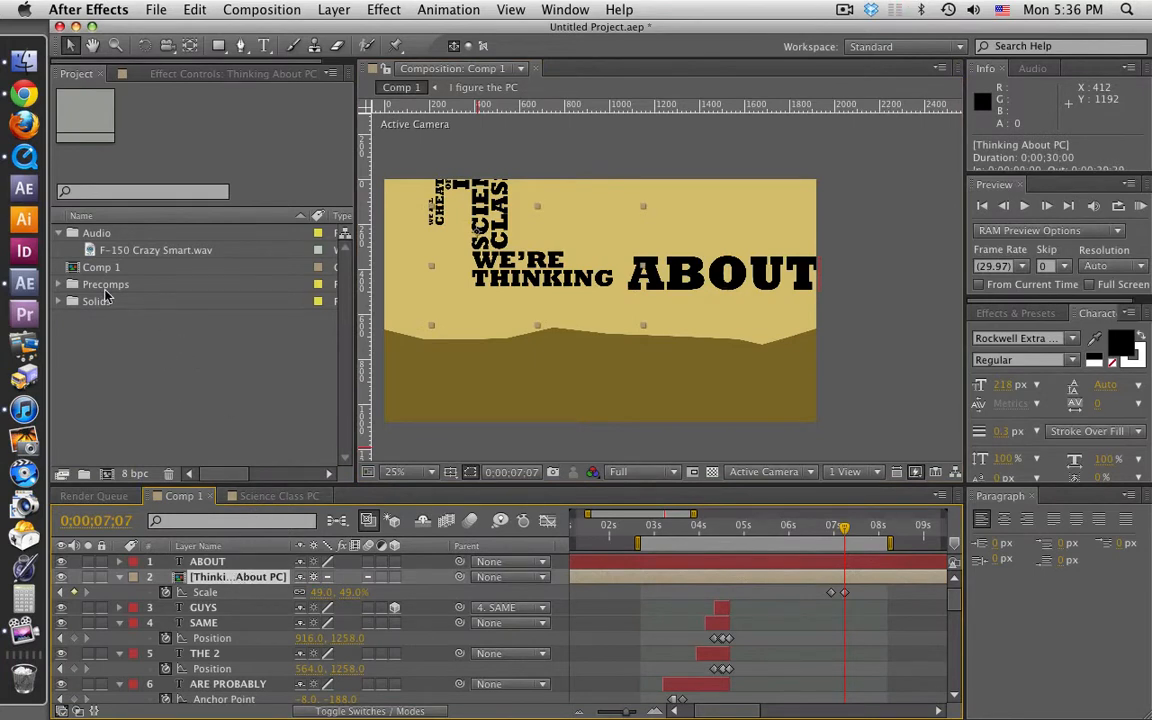
pyautogui.click(72, 284)
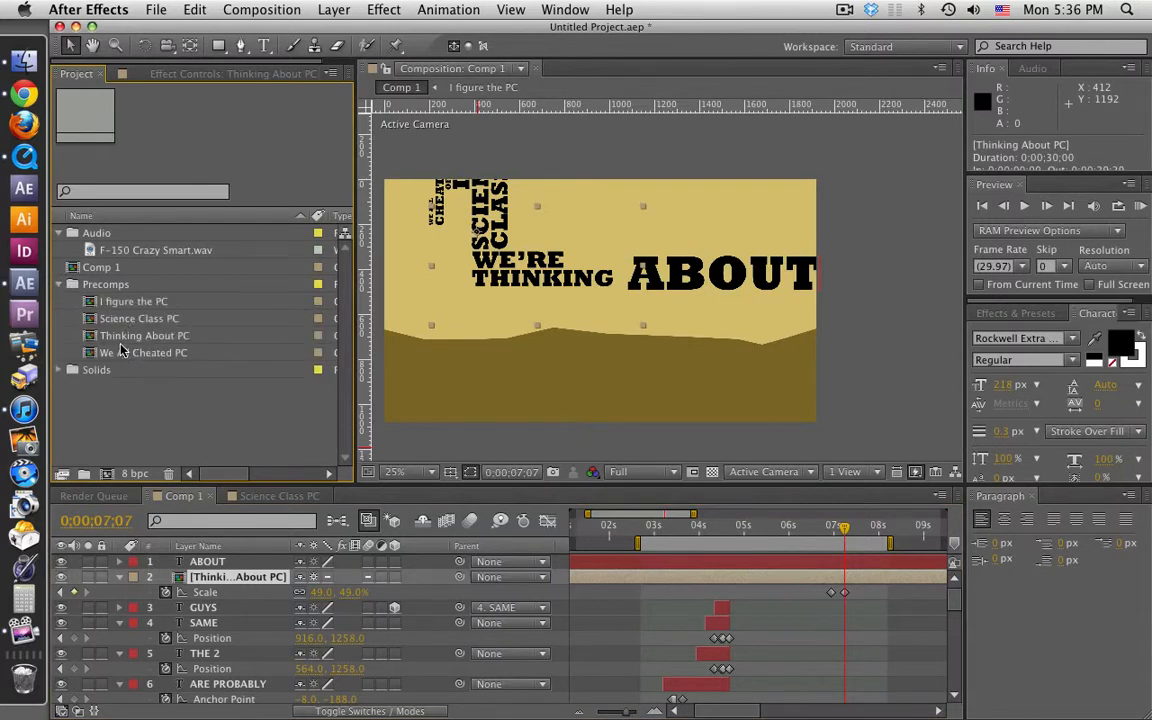
pyautogui.doubleClick(128, 335)
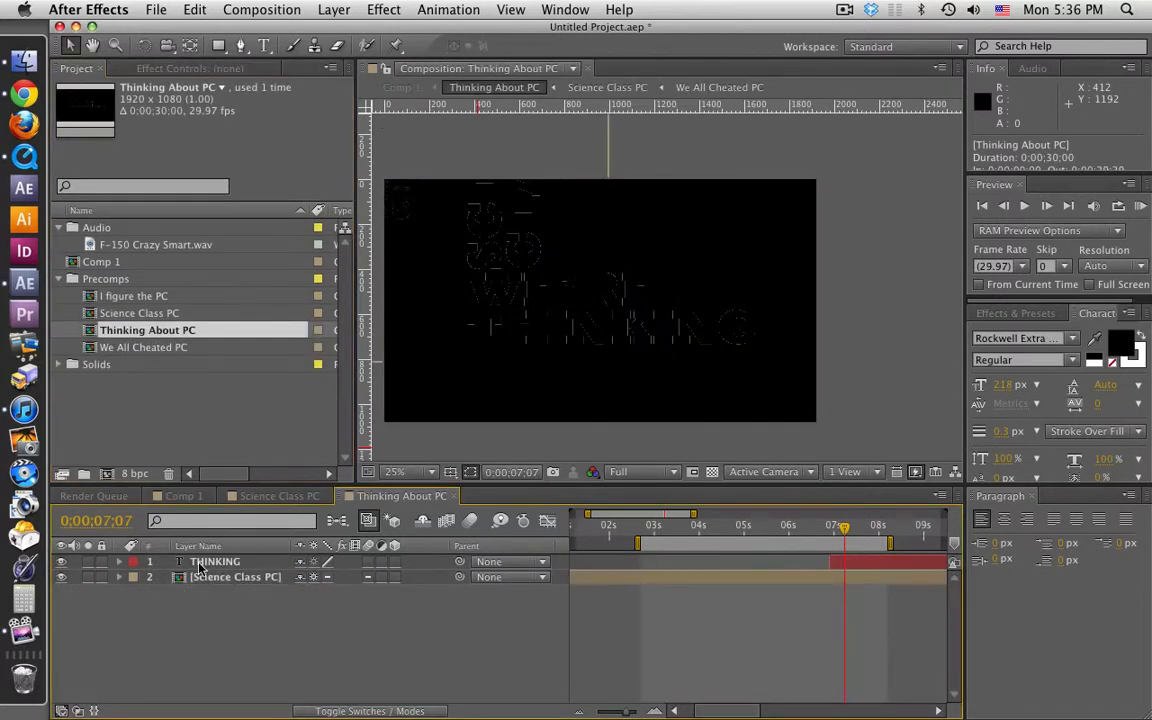
pyautogui.click(201, 564)
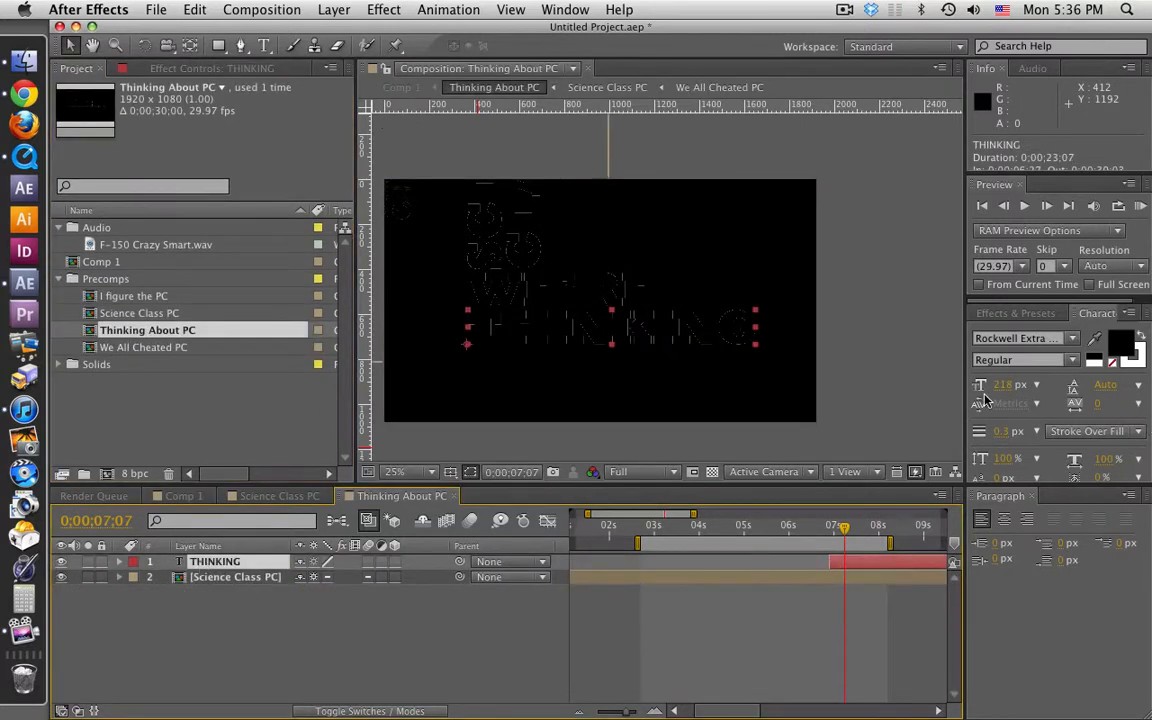
pyautogui.click(203, 497)
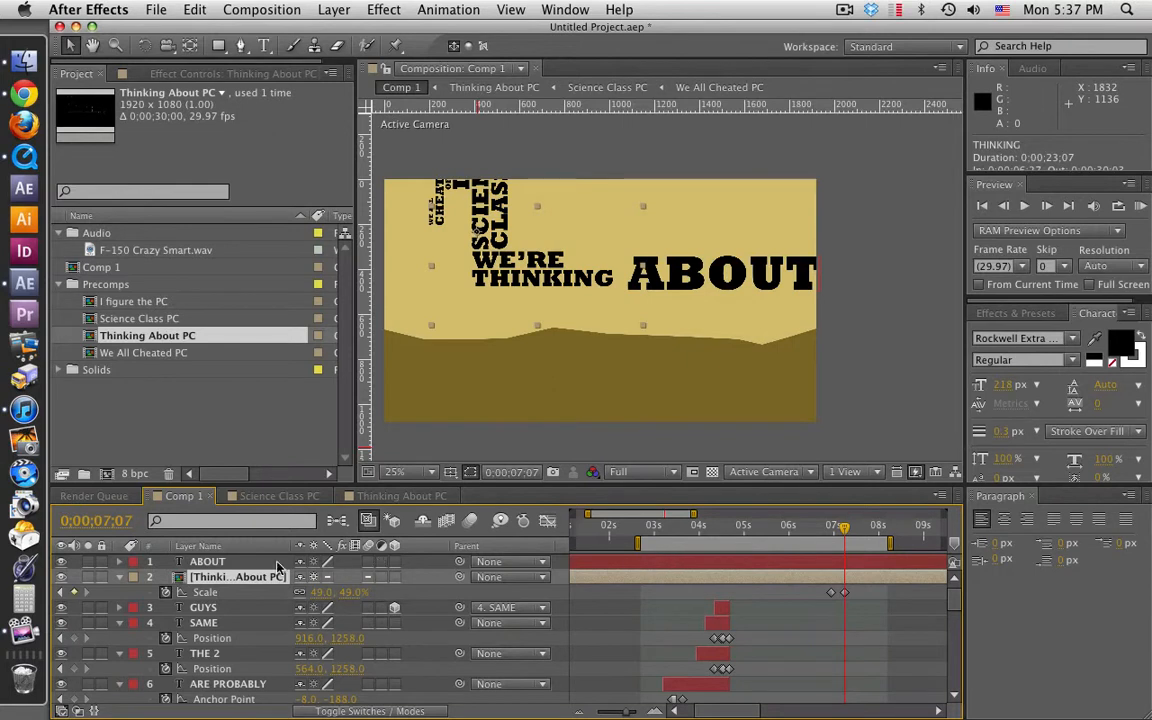
pyautogui.click(226, 561)
pyautogui.press('s')
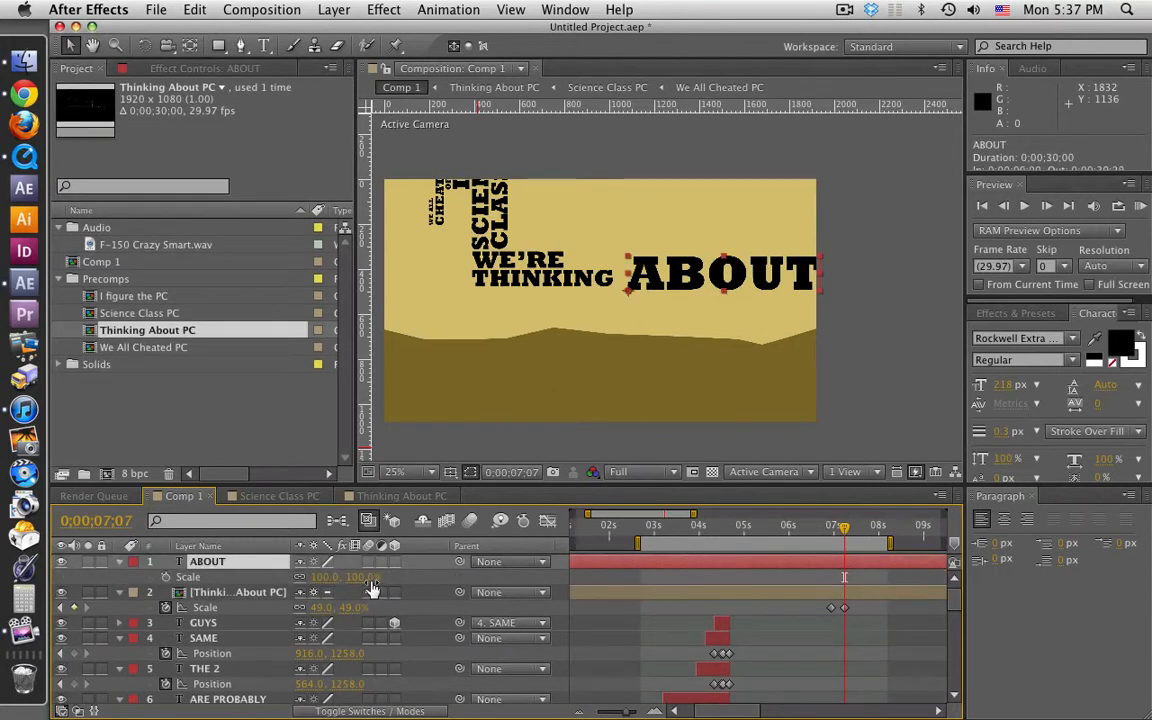
pyautogui.click(364, 578)
pyautogui.write('49')
pyautogui.press('Return')
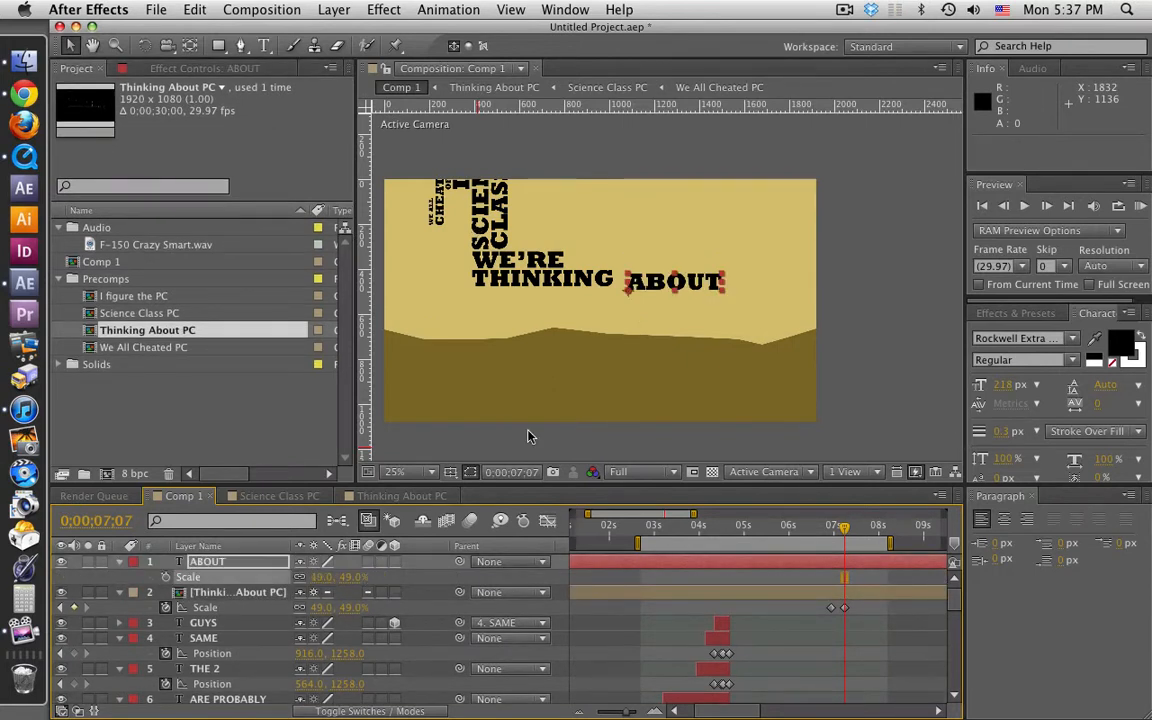
# Step: Align the ABOUT text vertically with THINKING at Position 1072, 477, using a temporary horizontal guide and removing the guide when done
pyautogui.click(742, 328)
pyautogui.moveTo(696, 289); pyautogui.dragTo(696, 285)
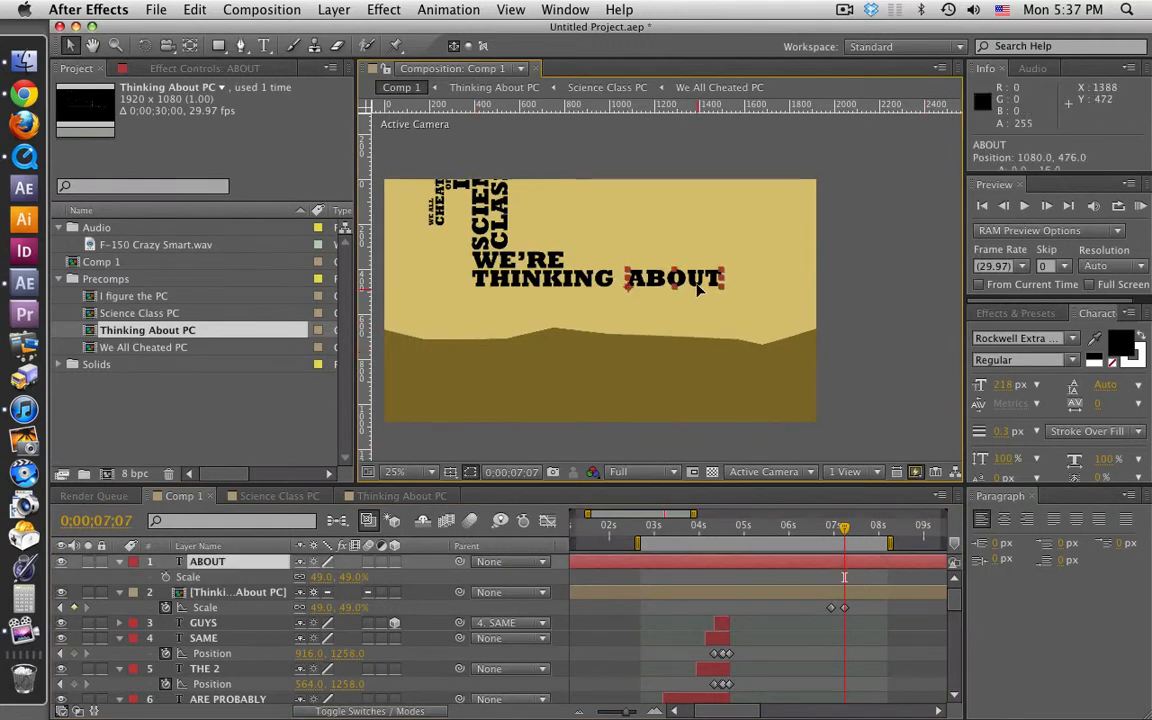
pyautogui.scroll(6, 712, 299)
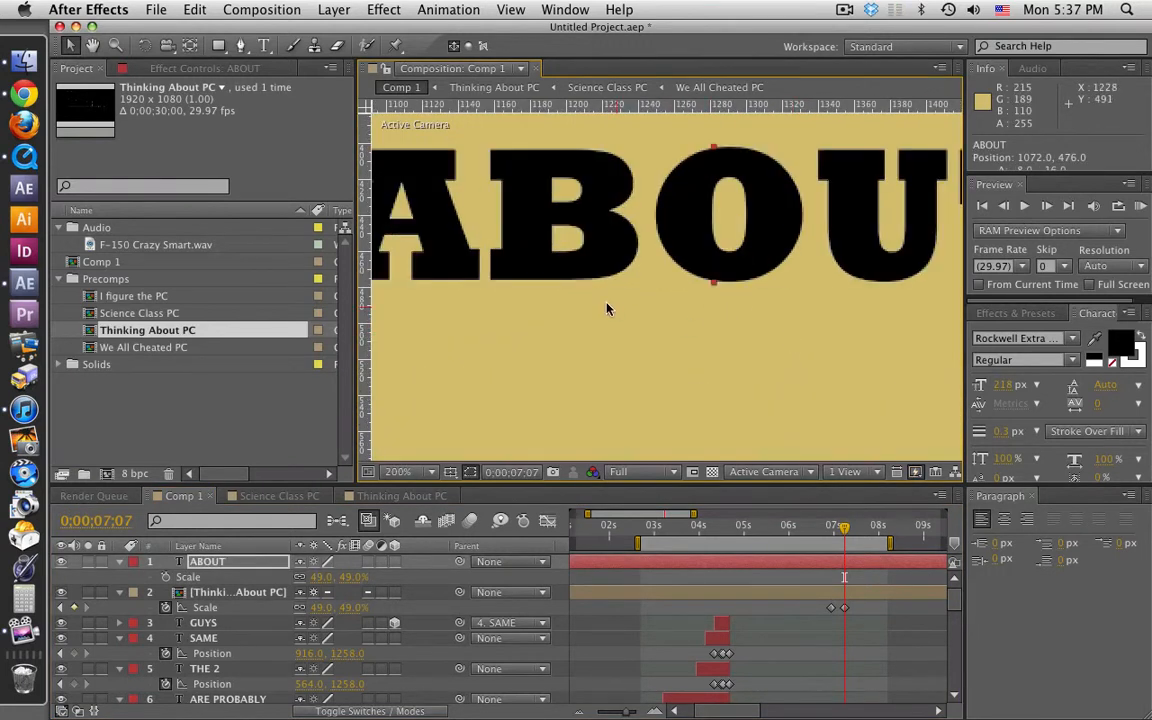
pyautogui.hscroll(-5, 606, 309)
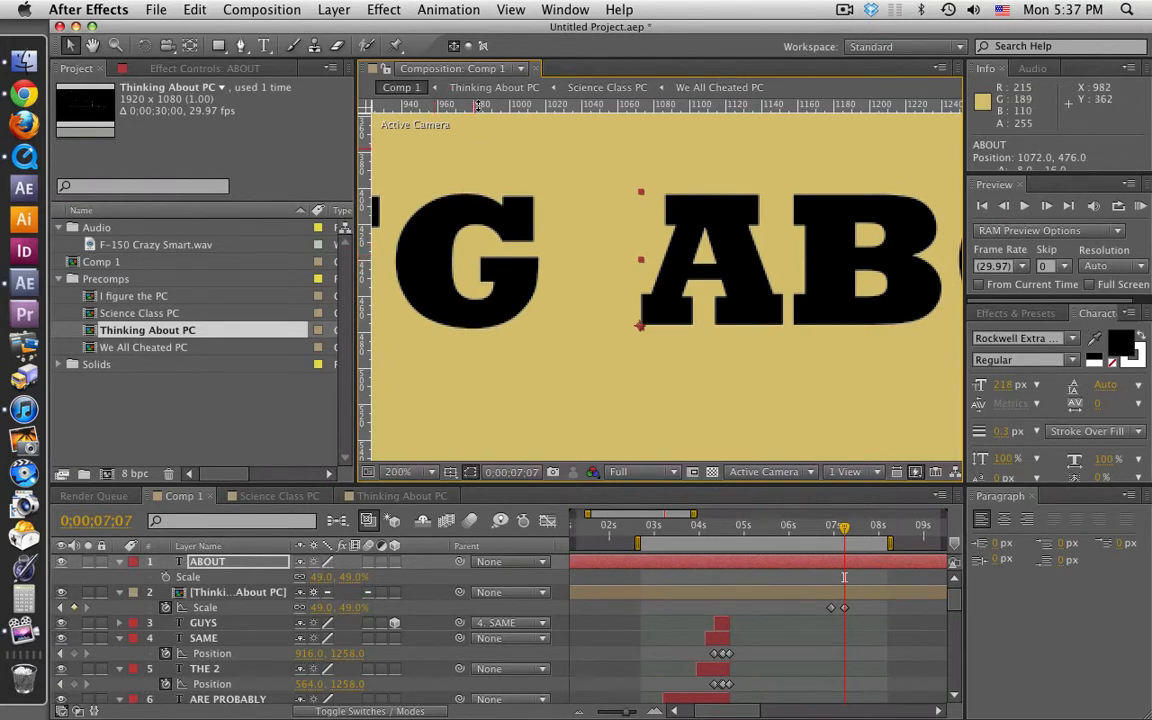
pyautogui.moveTo(478, 104); pyautogui.dragTo(475, 191)
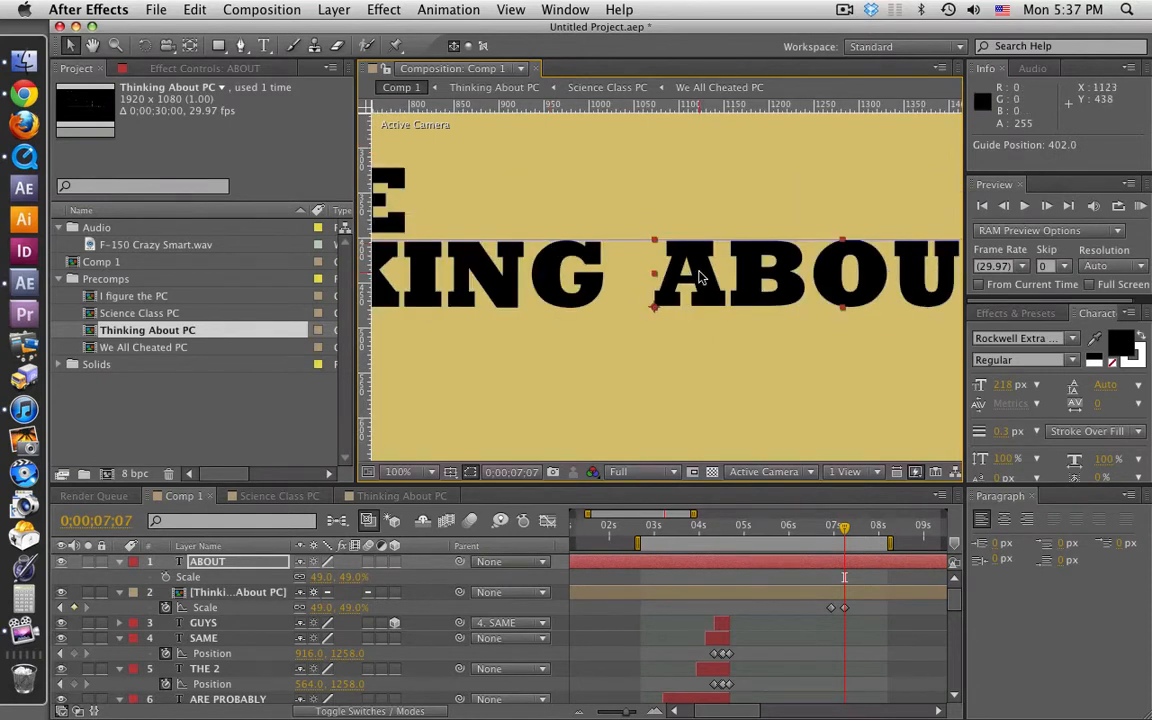
pyautogui.click(699, 277)
pyautogui.press('.')
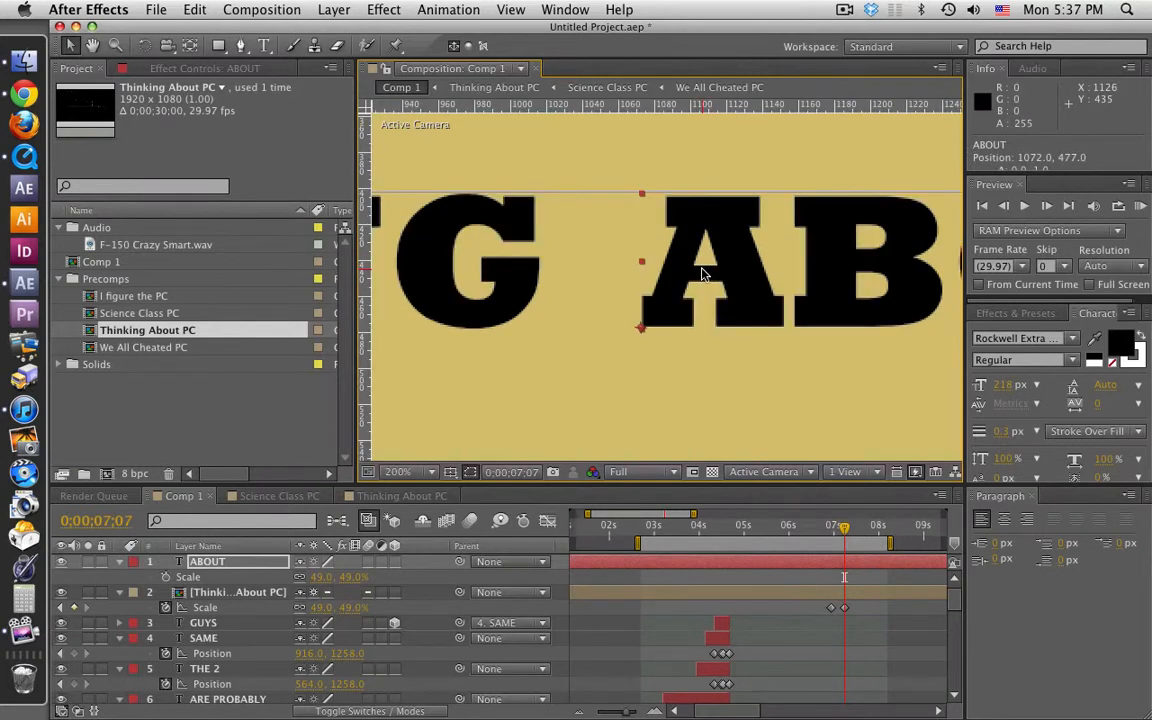
pyautogui.moveTo(650, 195); pyautogui.dragTo(642, 100)
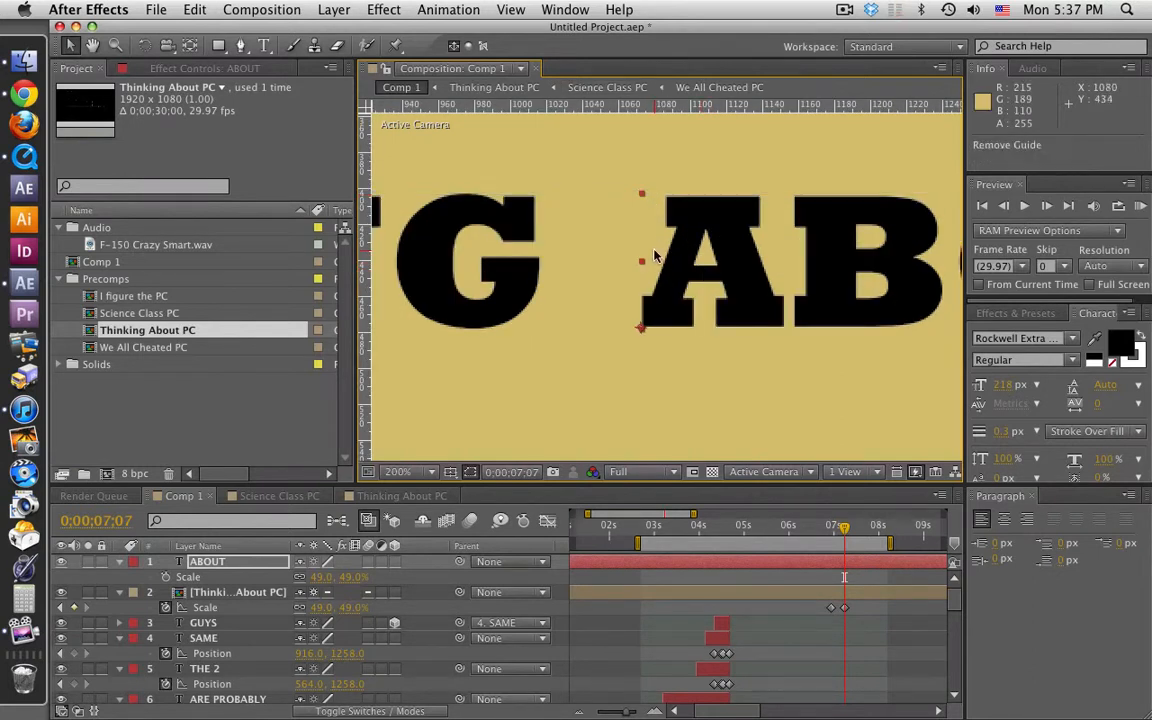
# Step: Shift the ABOUT text closer to THINKING, to Position 1052, 477, leaving a normal word space between them
pyautogui.press('Left')
pyautogui.press('Left')
pyautogui.press('Left')
pyautogui.press('Left')
pyautogui.press('Left')
pyautogui.press('Left')
pyautogui.press('Left')
pyautogui.press('Left')
pyautogui.press('Left')
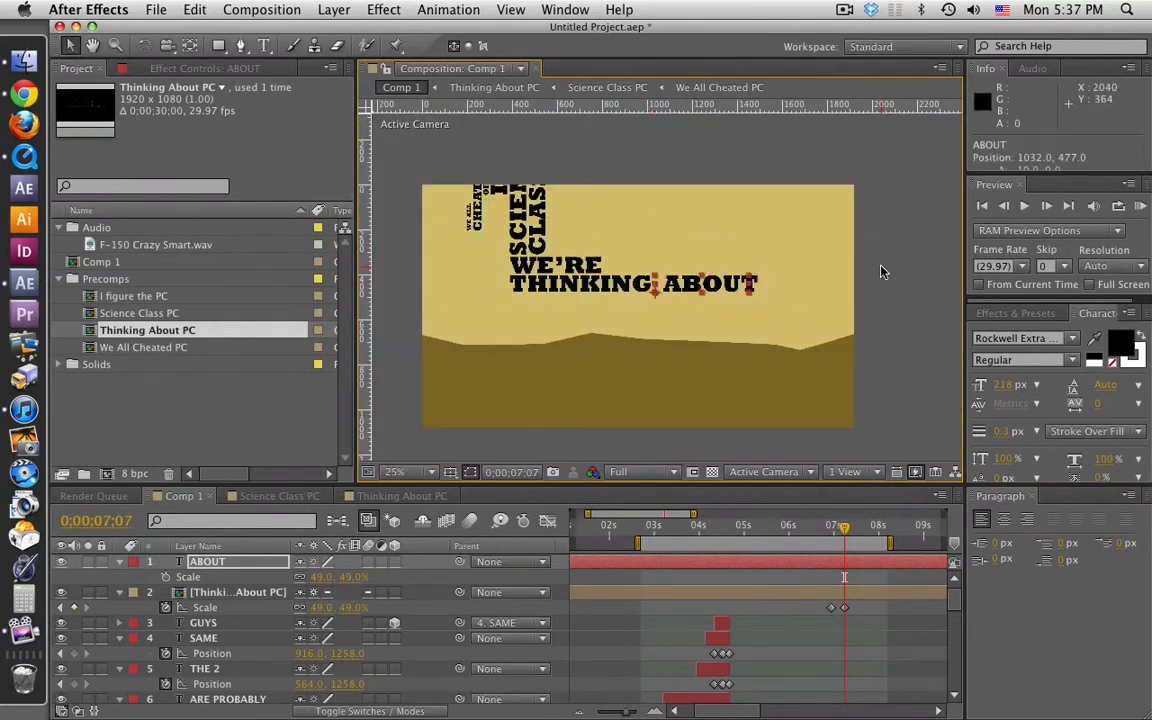
pyautogui.press('Right')
pyautogui.press('Right')
pyautogui.press('Right')
pyautogui.press('Right')
pyautogui.press('Right')
pyautogui.press('Right')
pyautogui.press('Right')
pyautogui.press('Right')
pyautogui.press('Right')
pyautogui.press('Right')
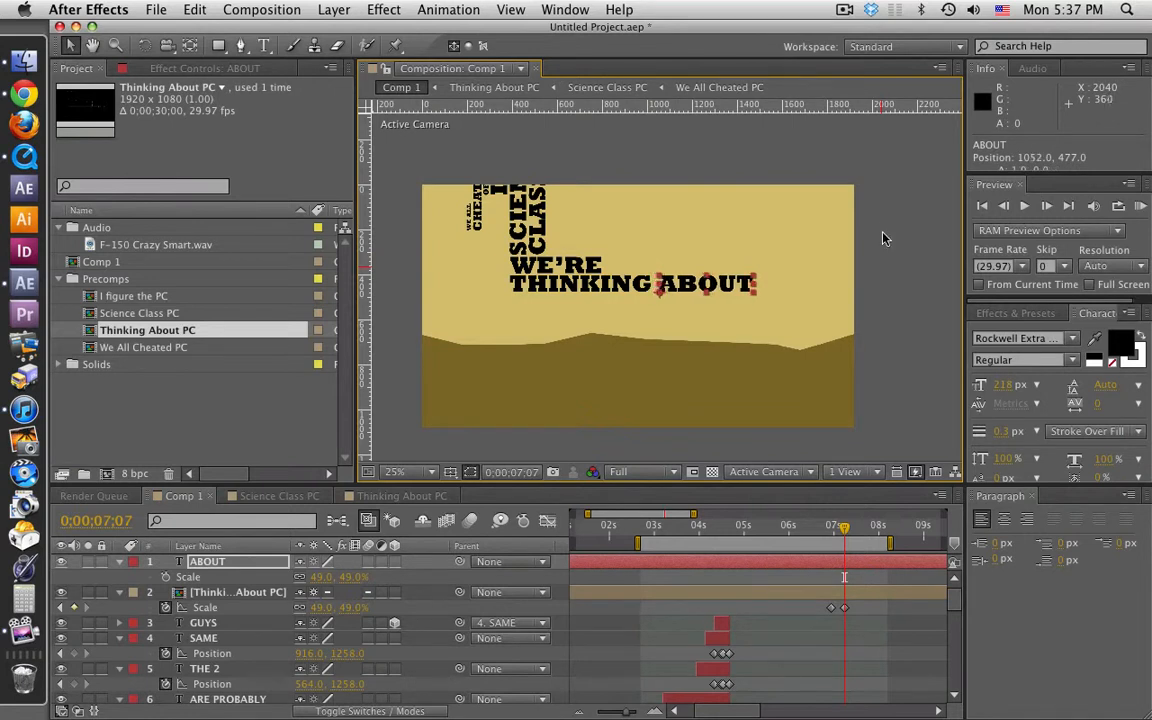
# Step: Trim the start of the ABOUT layer to 0;00;07;10 in Comp 1
pyautogui.click(849, 527)
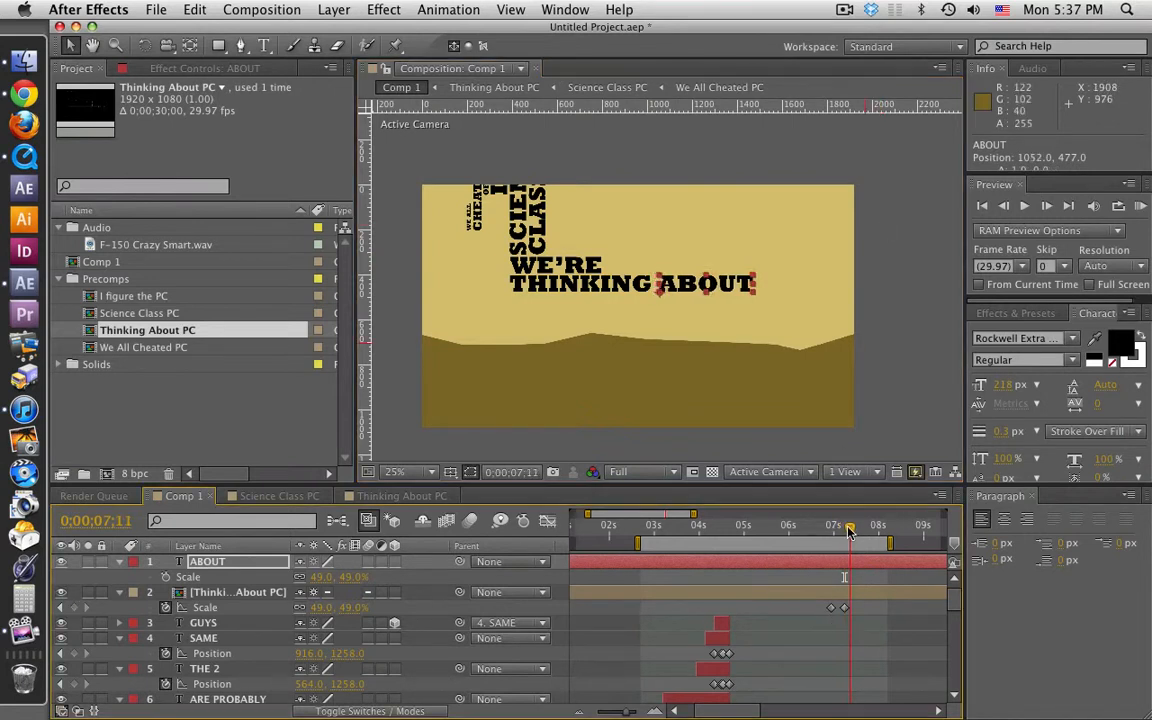
pyautogui.click(847, 527)
pyautogui.click(851, 565)
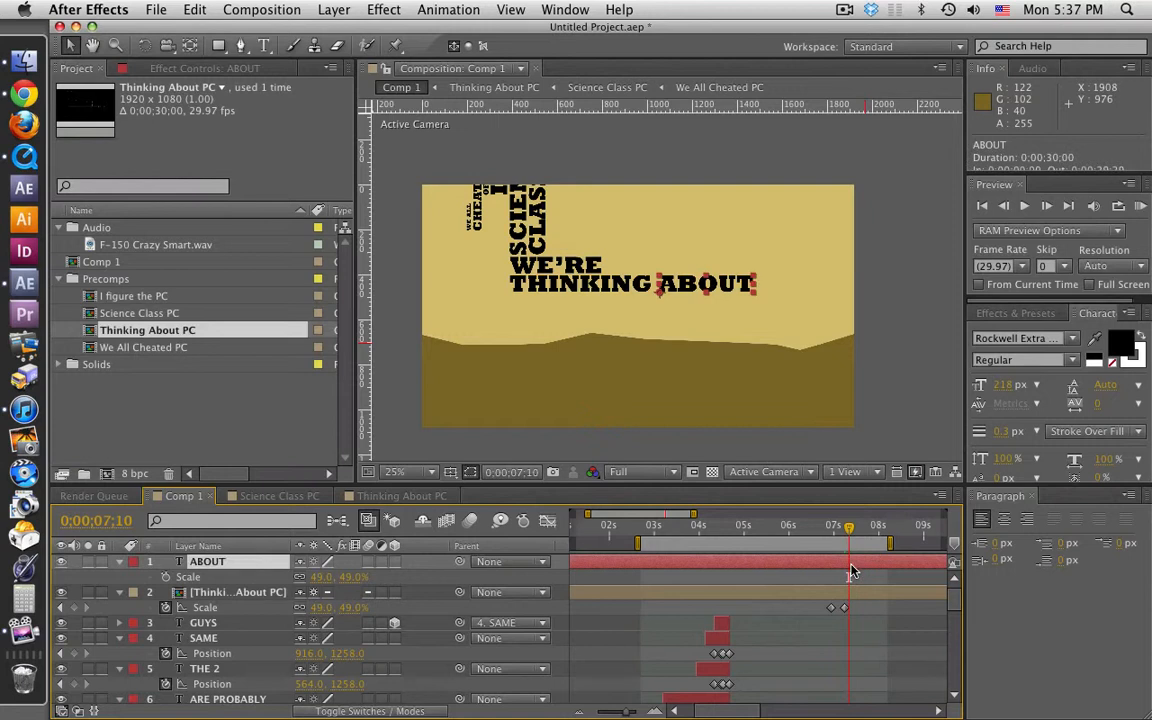
pyautogui.hotkey('alt', '[')
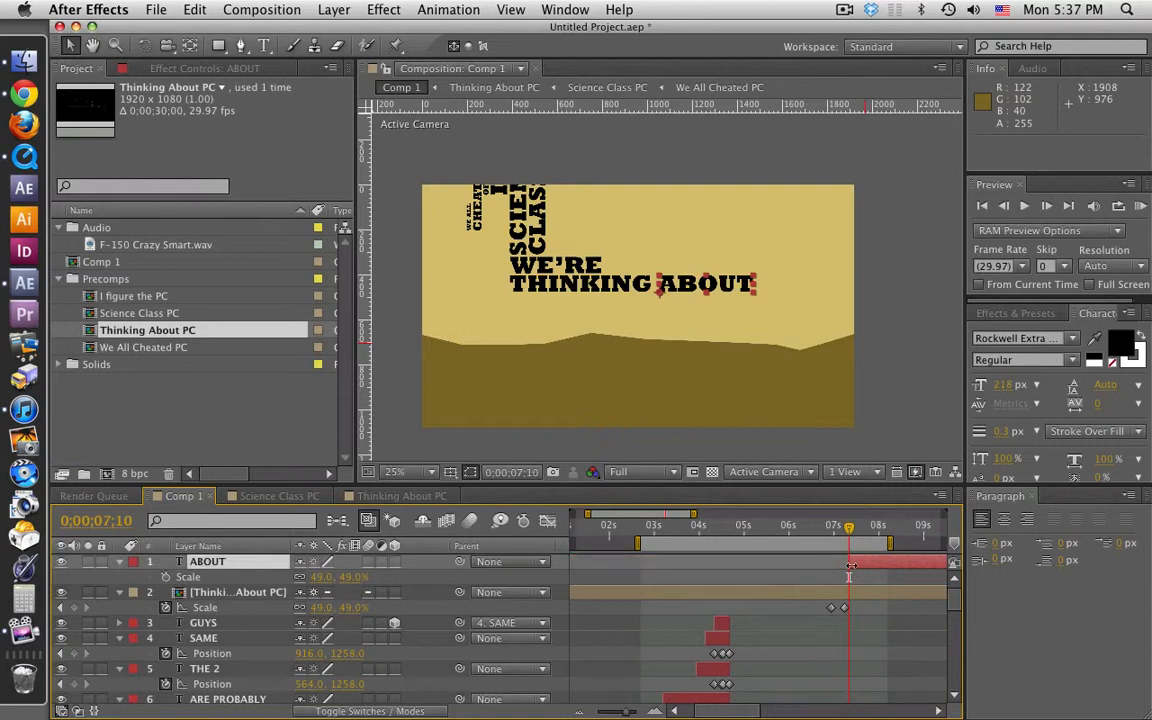
# Step: Preview the audio from 0;00;07;10 and scrub back to 0;00;06;11 to check the word timing
pyautogui.press('KP_Decimal')
pyautogui.press('KP_Decimal')
pyautogui.press('KP_Decimal')
pyautogui.press('KP_Decimal')
pyautogui.moveTo(849, 533); pyautogui.dragTo(808, 537)
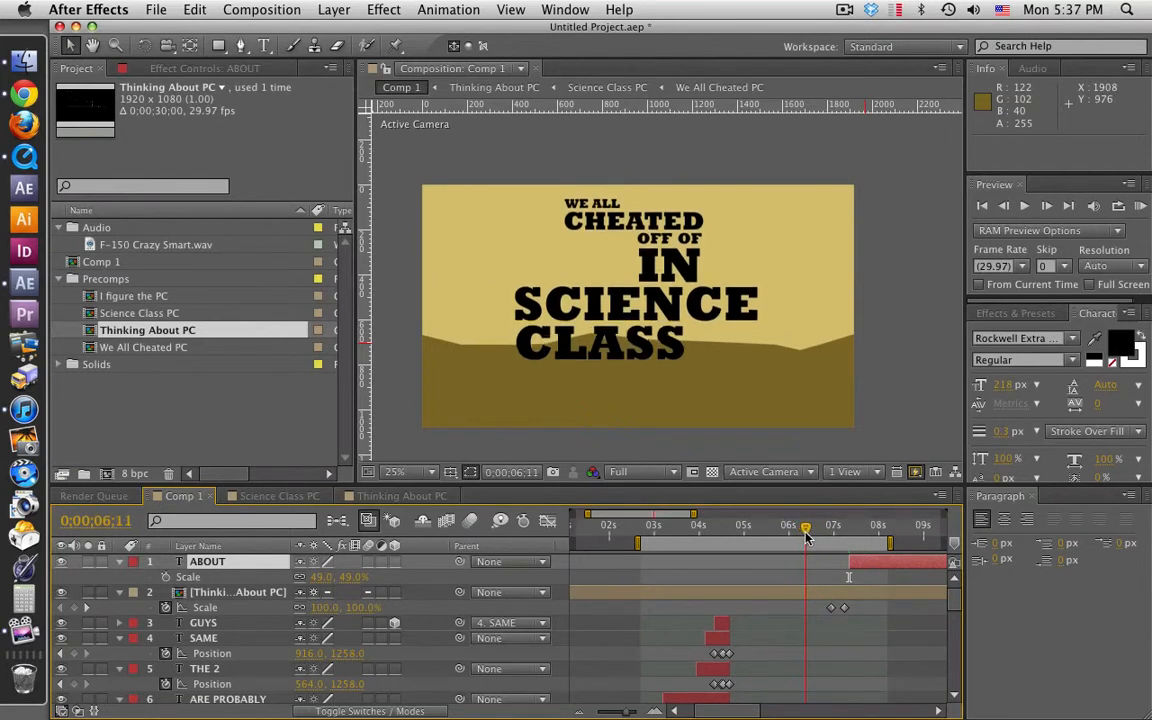
# Step: Open the Science Class PC composition nested in Thinking About PC and reveal the animated properties of all five layers
pyautogui.doubleClick(256, 596)
pyautogui.doubleClick(269, 580)
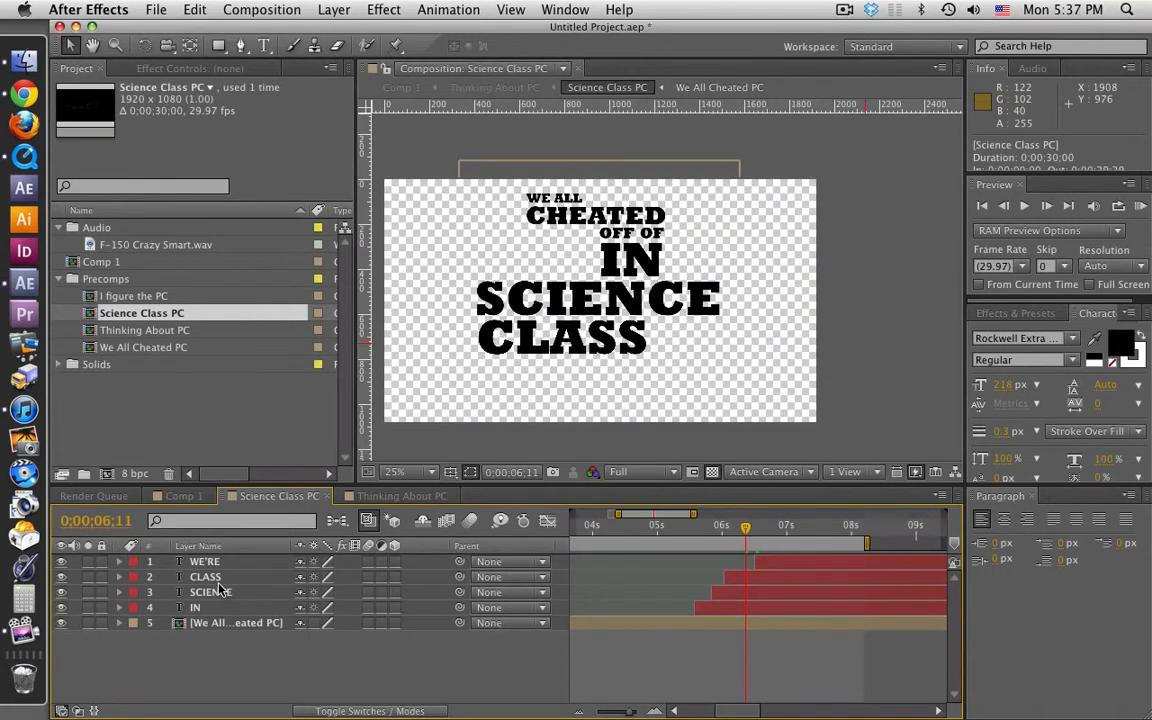
pyautogui.click(218, 578)
pyautogui.press('u')
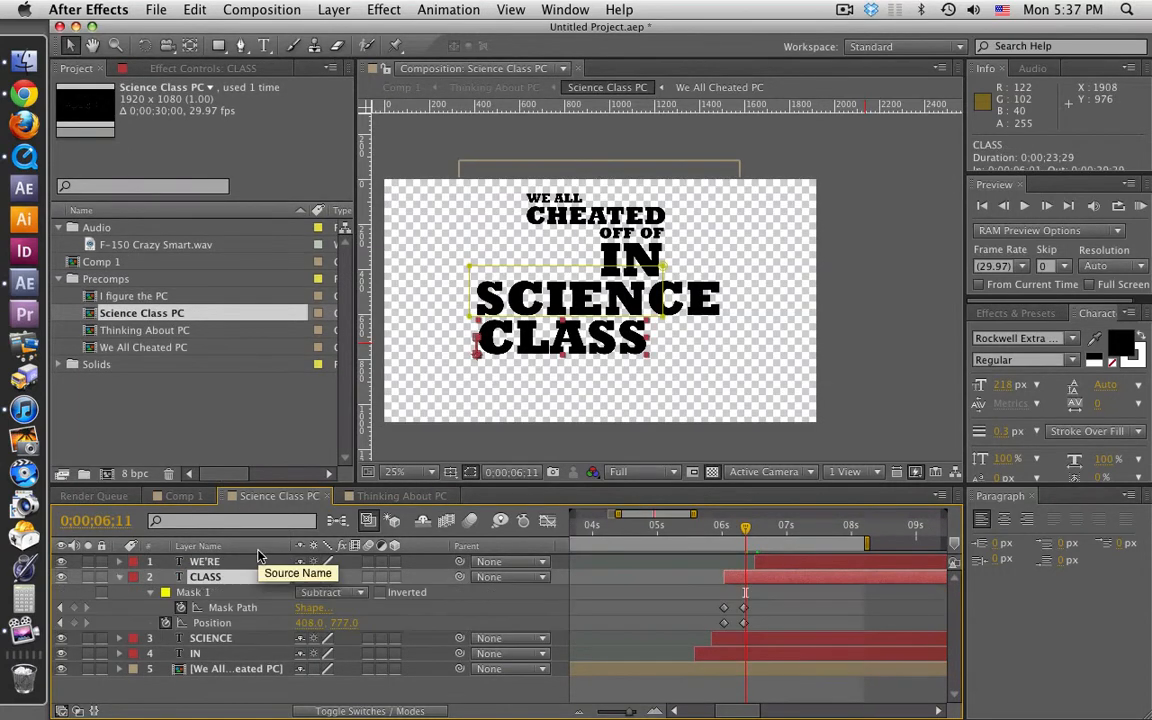
pyautogui.click(202, 562)
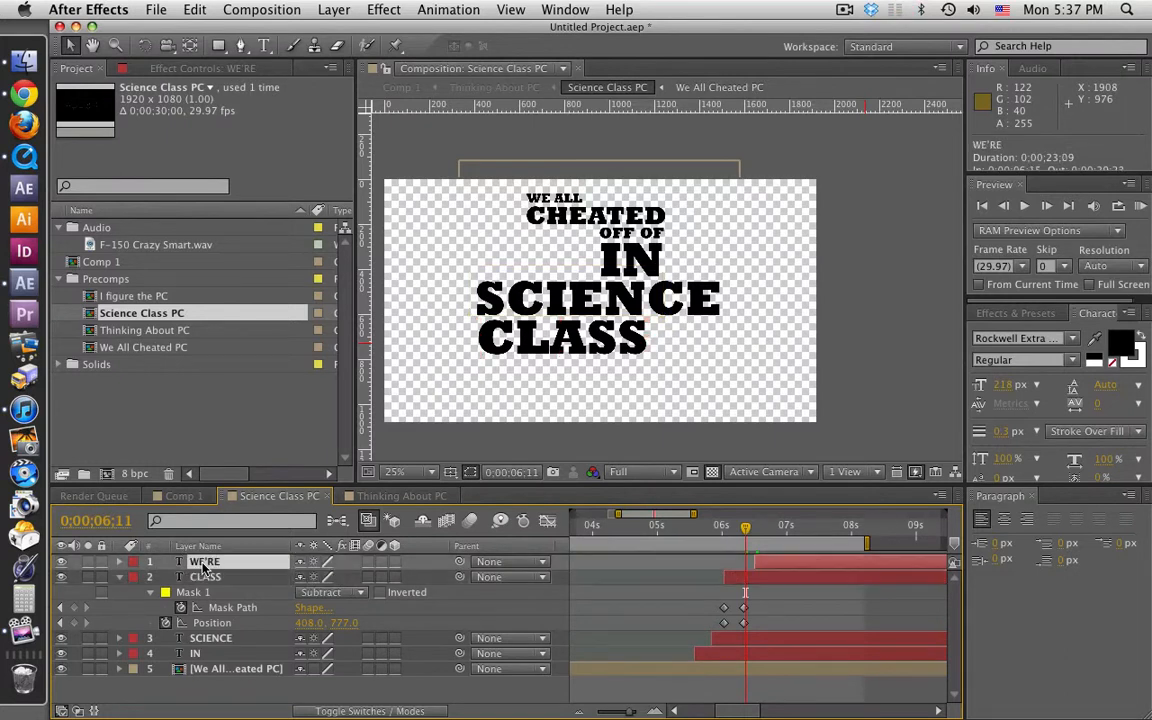
pyautogui.keyDown('shift'); pyautogui.click(215, 670); pyautogui.keyUp('shift')
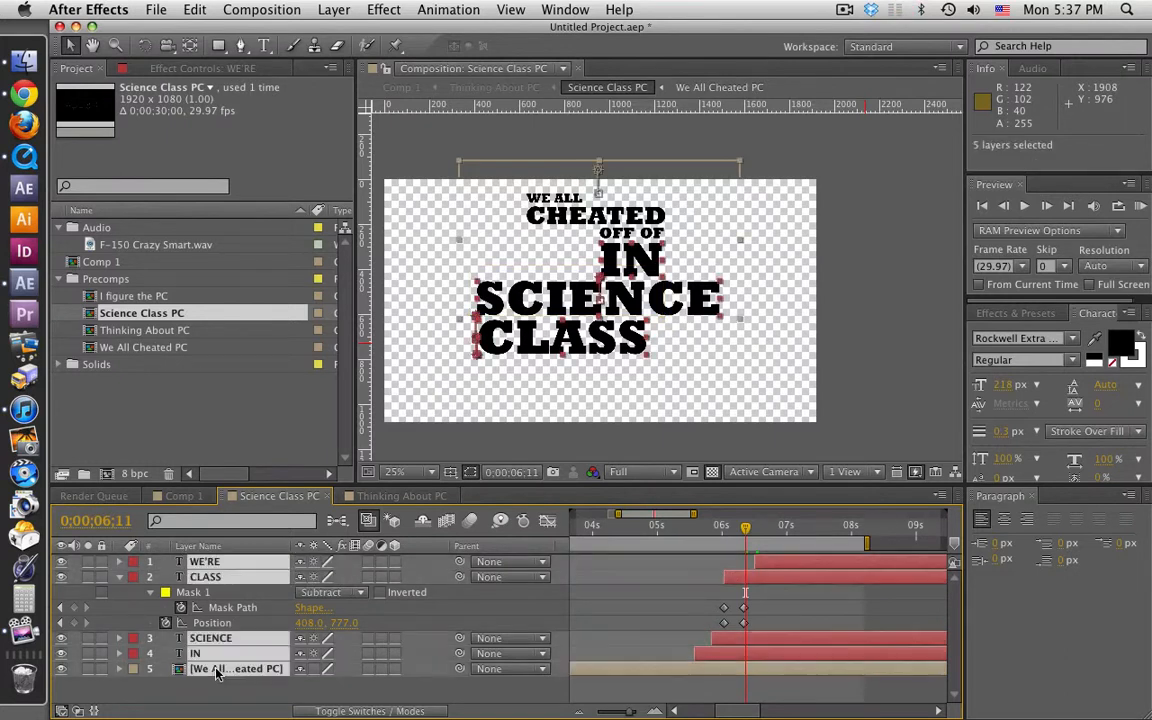
pyautogui.press('u')
pyautogui.press('u')
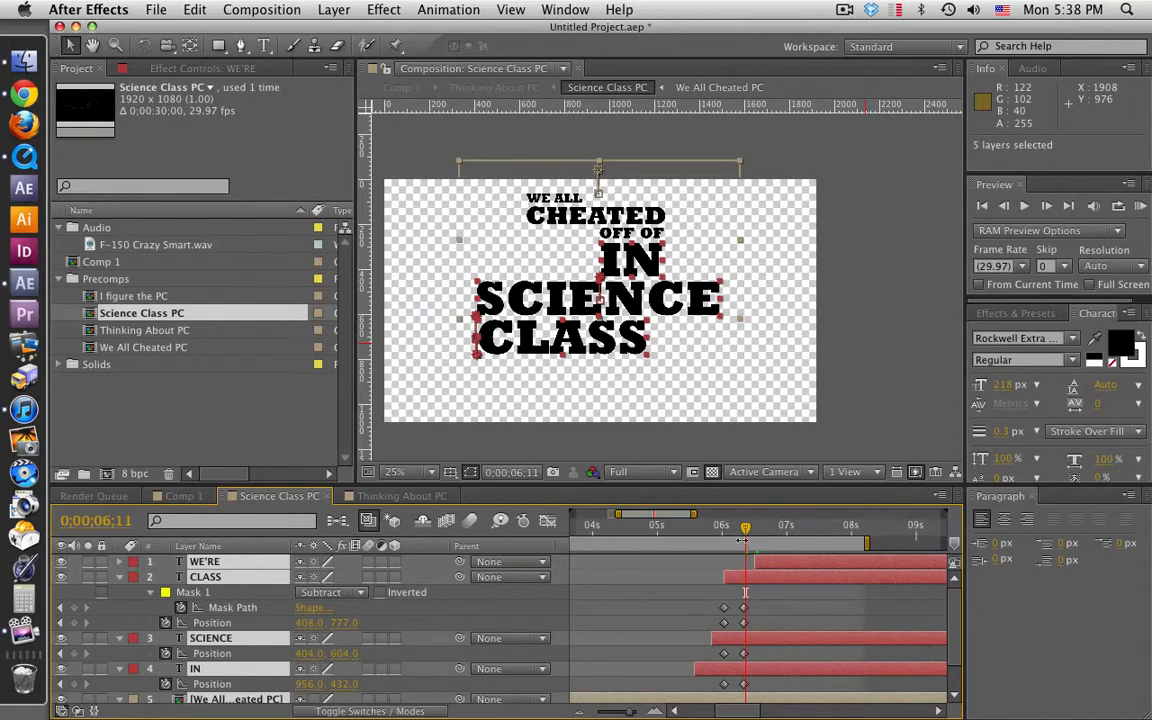
# Step: Move the ending Mask Path and Position keyframes of CLASS, SCIENCE, IN and the We All Cheated PC layer to 0;00;06;08
pyautogui.moveTo(744, 537); pyautogui.dragTo(744, 537)
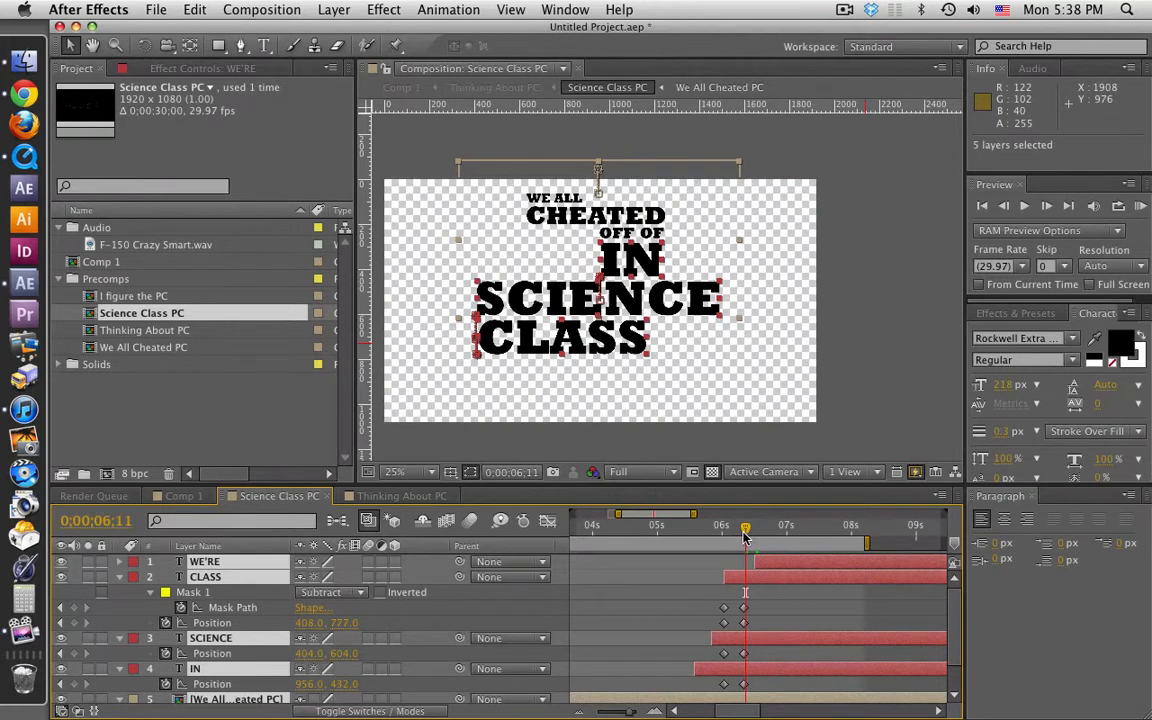
pyautogui.scroll(-2, 776, 608)
pyautogui.scroll(2, 776, 608)
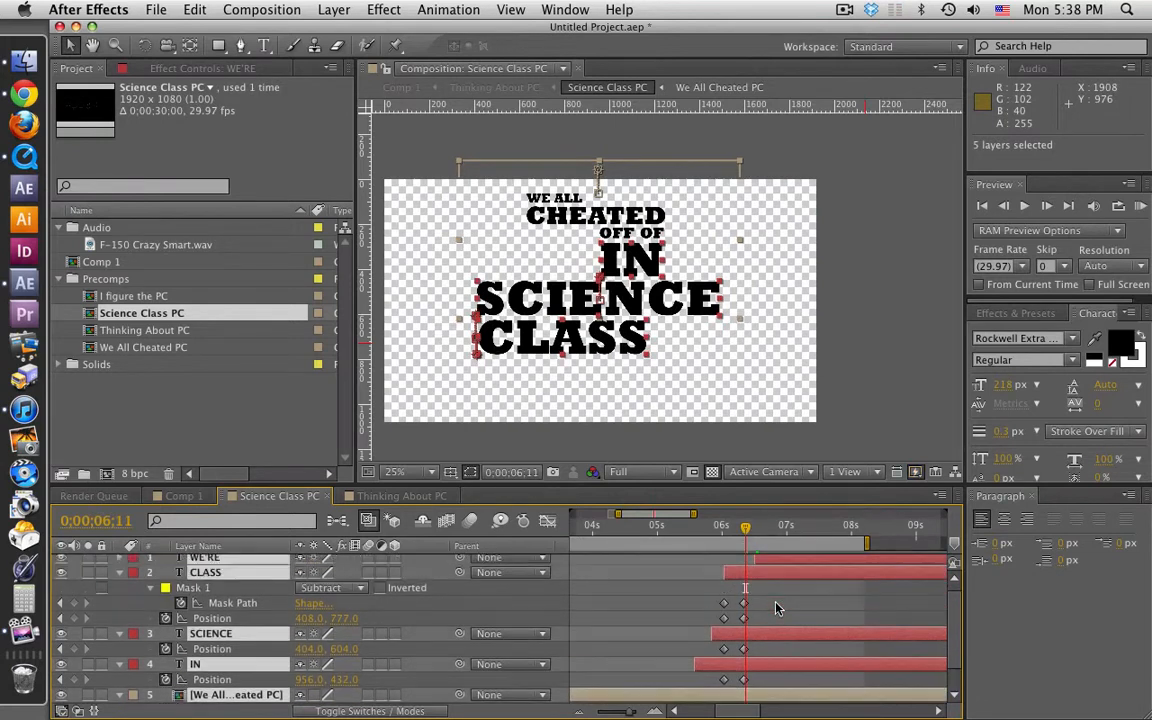
pyautogui.moveTo(744, 537)
pyautogui.mouseDown()
pyautogui.moveTo(727, 537)
pyautogui.moveTo(744, 537)
pyautogui.mouseUp()
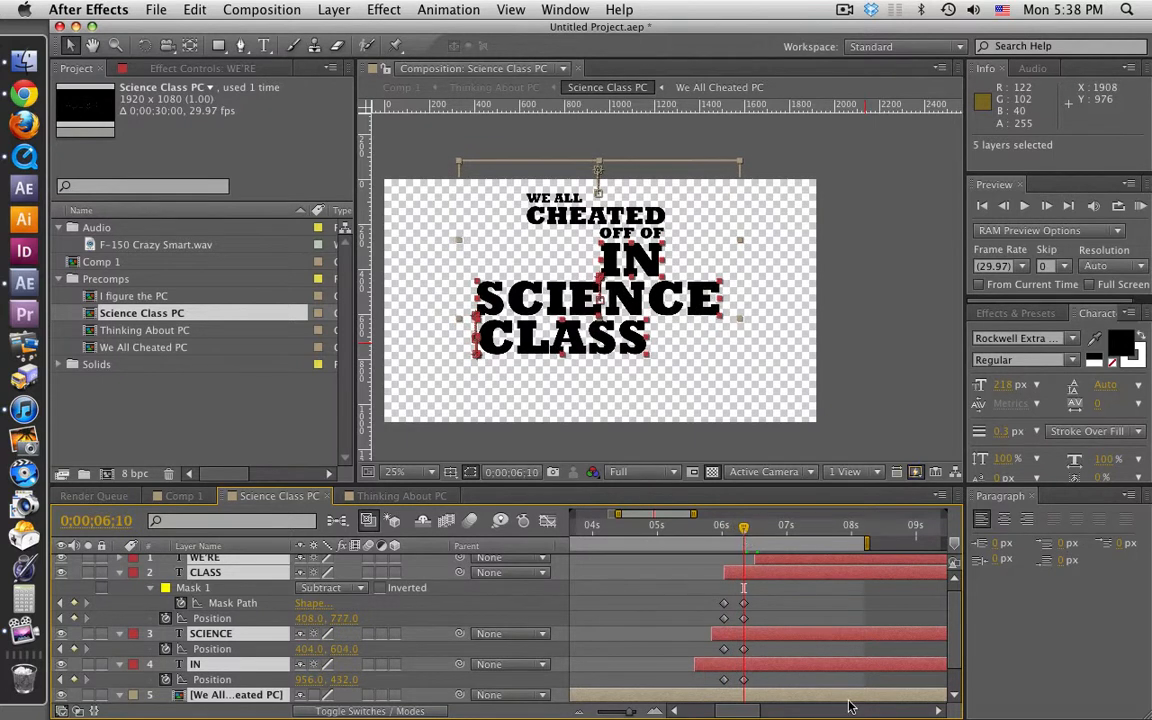
pyautogui.scroll(-2, 779, 651)
pyautogui.moveTo(767, 687); pyautogui.dragTo(742, 578)
pyautogui.scroll(2, 822, 632)
pyautogui.scroll(-2, 822, 632)
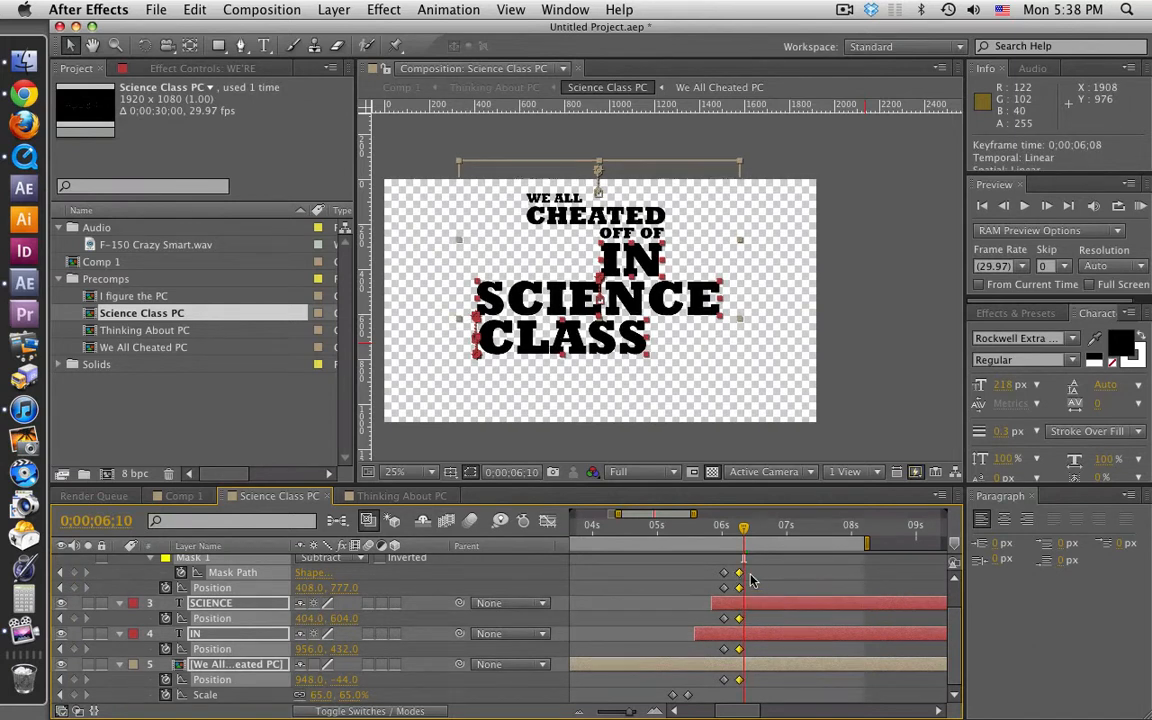
# Step: Slide the WE'RE layer four frames earlier in Science Class PC
pyautogui.scroll(2, 748, 565)
pyautogui.moveTo(745, 530)
pyautogui.mouseDown()
pyautogui.moveTo(724, 530)
pyautogui.moveTo(742, 530)
pyautogui.mouseUp()
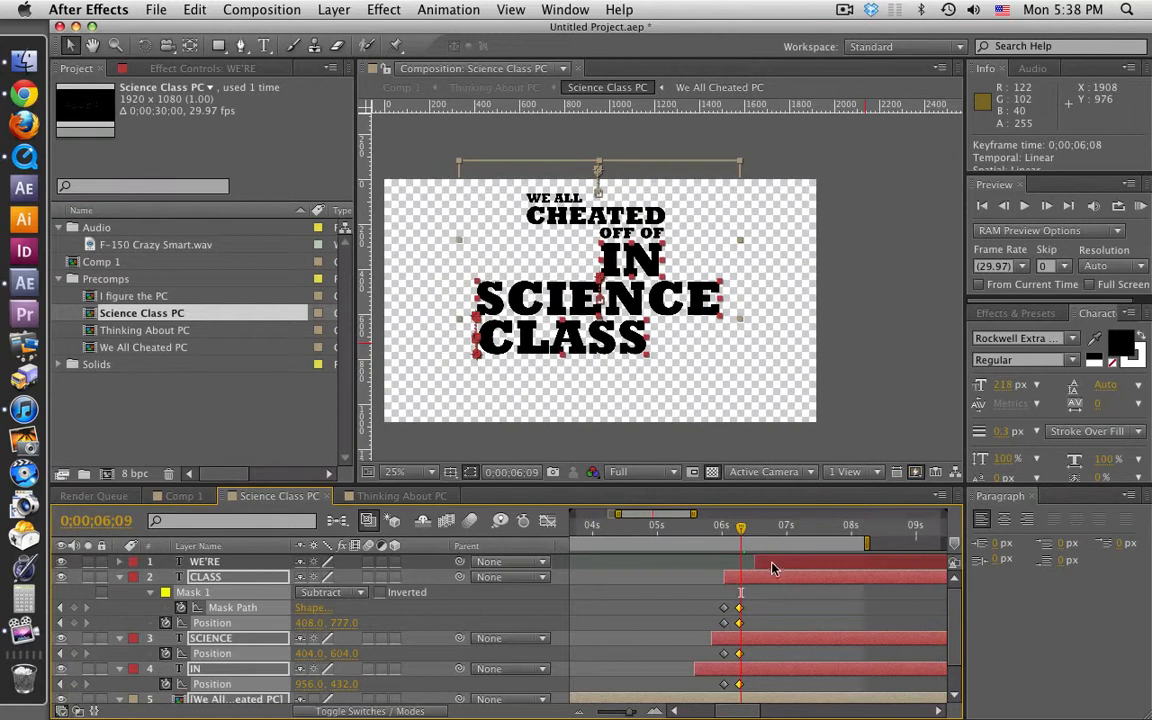
pyautogui.click(772, 566)
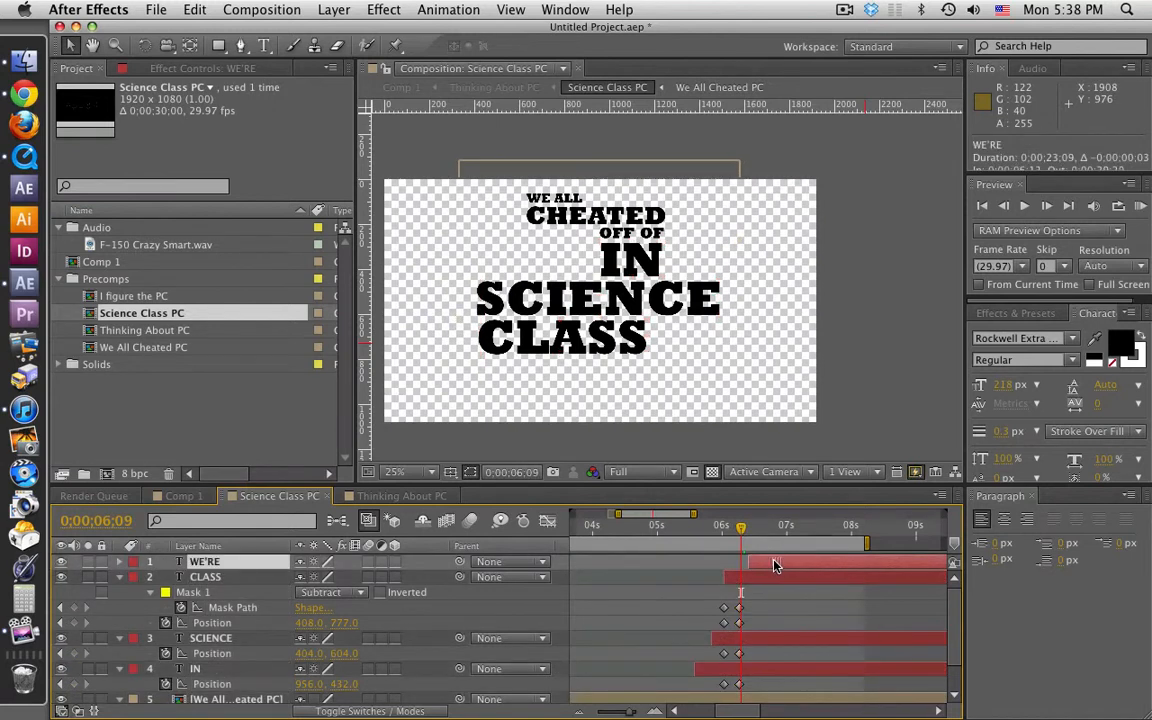
pyautogui.moveTo(740, 532); pyautogui.dragTo(750, 530)
# Step: Close Science Class PC, show the transparency grid in Thinking About PC, and shift both Rotation keyframes to start at 0;00;06;11
pyautogui.click(327, 497)
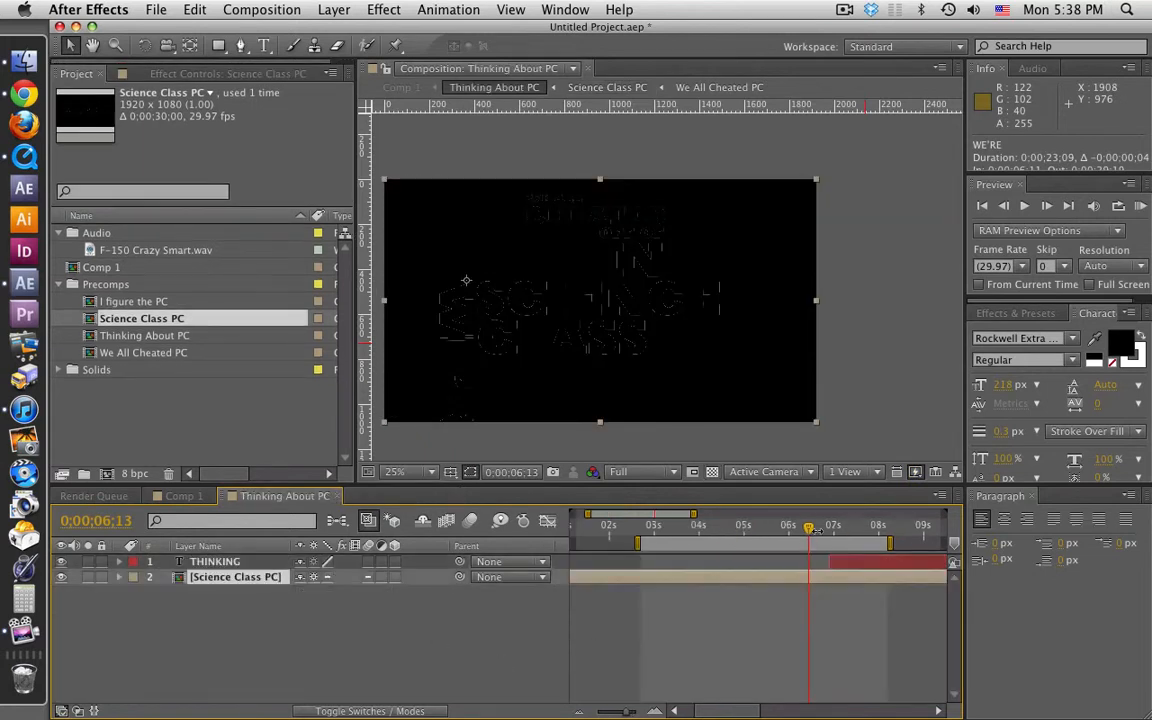
pyautogui.click(712, 472)
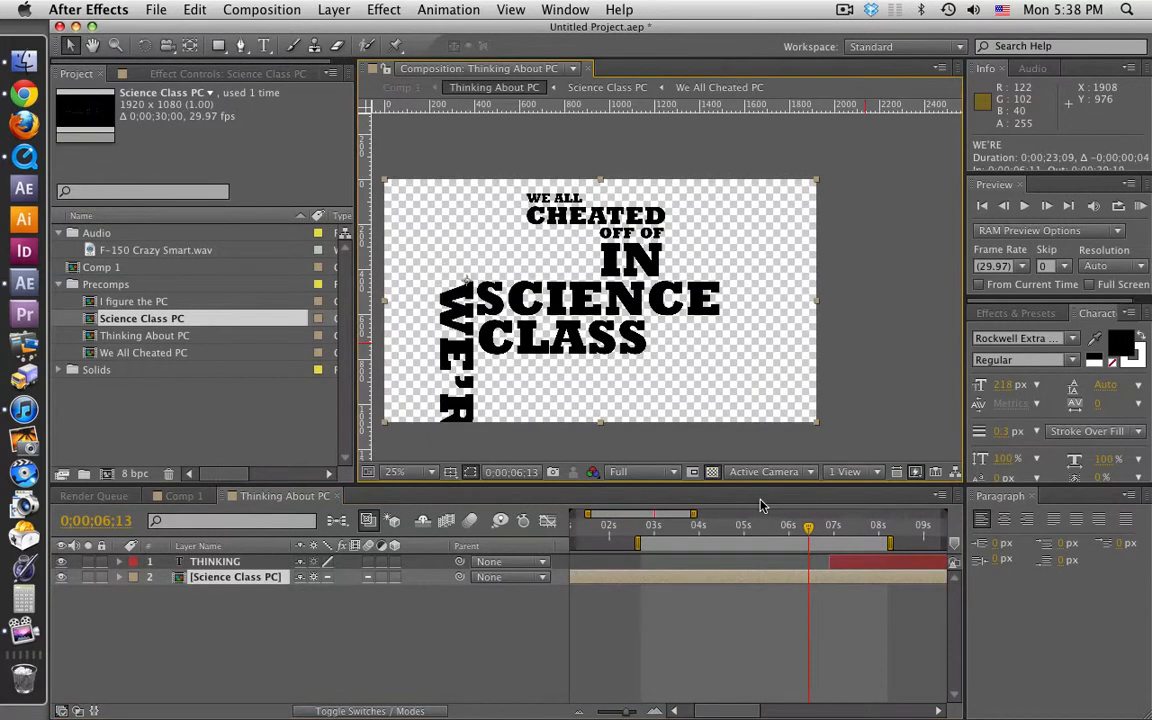
pyautogui.click(810, 530)
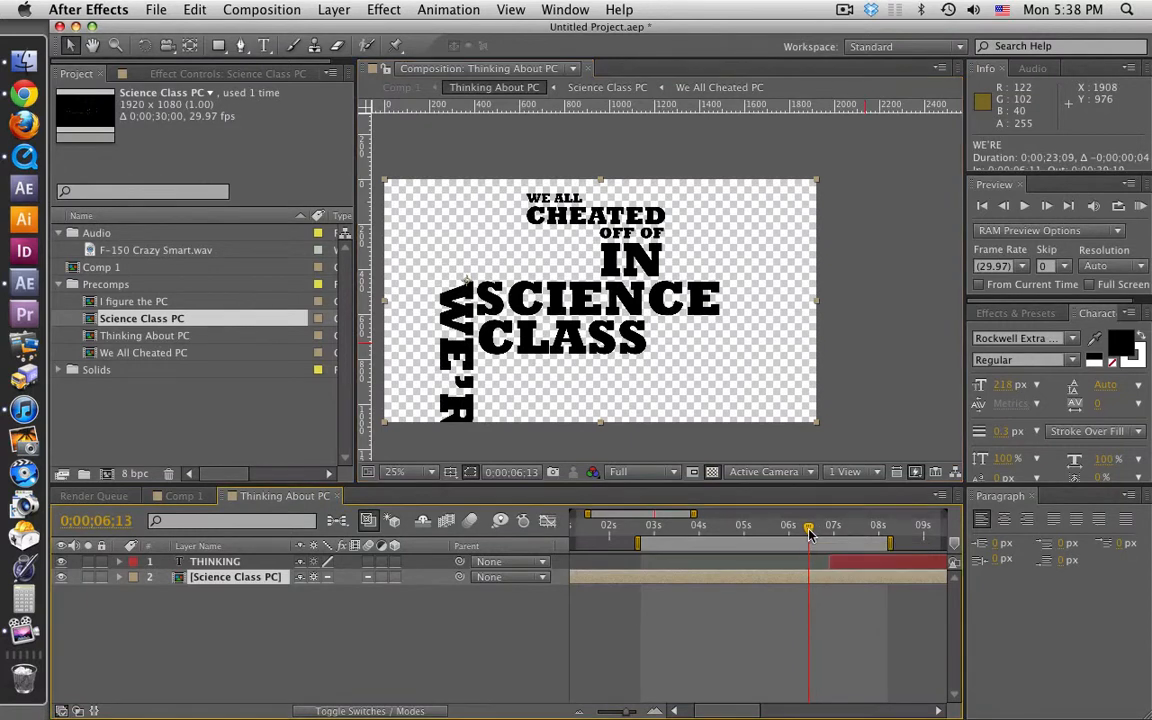
pyautogui.keyDown('shift'); pyautogui.click(225, 565); pyautogui.keyUp('shift')
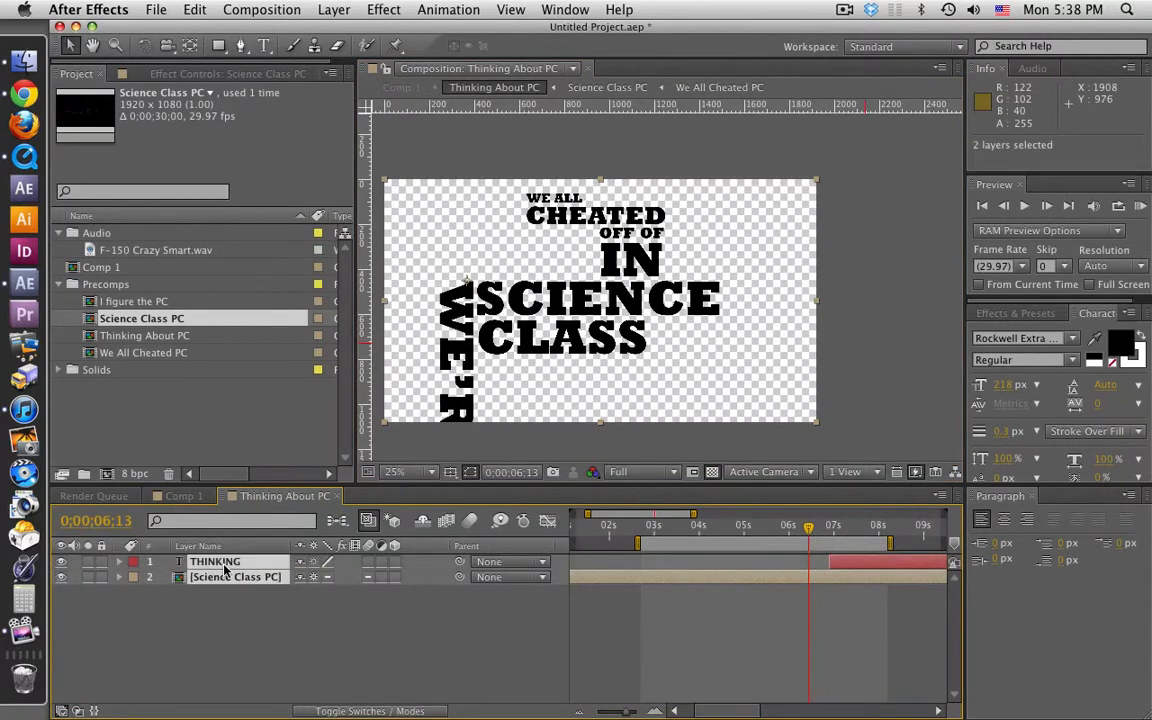
pyautogui.press('u')
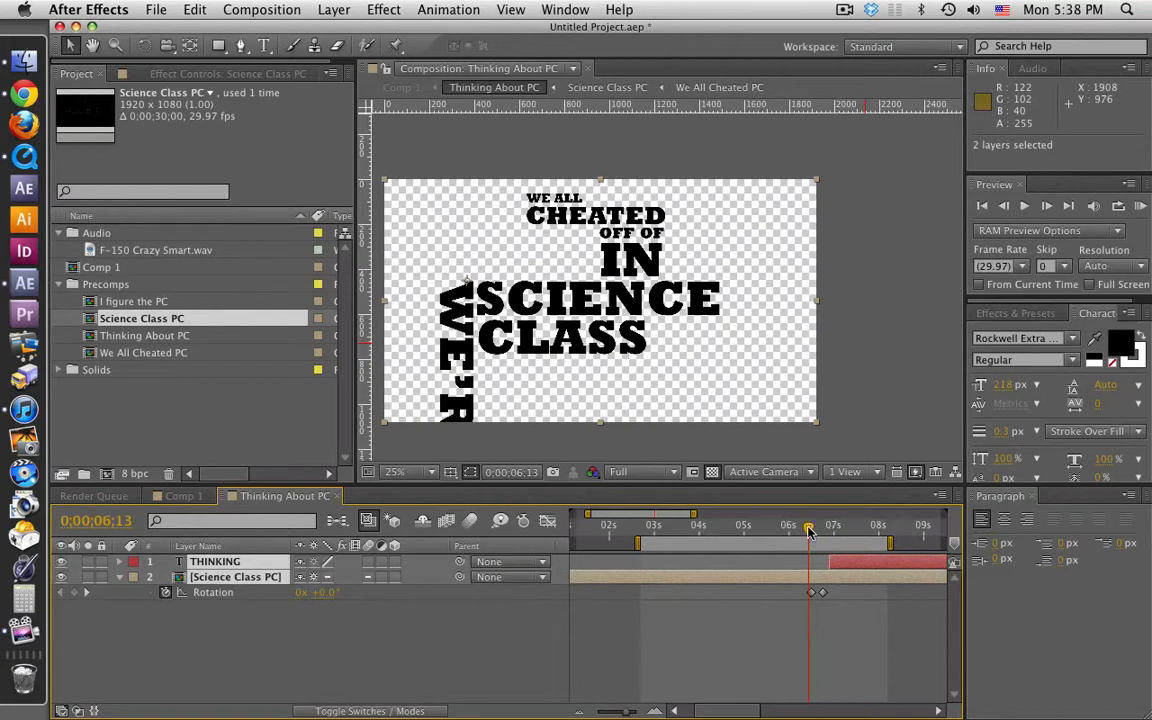
pyautogui.moveTo(810, 532)
pyautogui.mouseDown()
pyautogui.moveTo(795, 532)
pyautogui.moveTo(807, 532)
pyautogui.mouseUp()
pyautogui.click(811, 594)
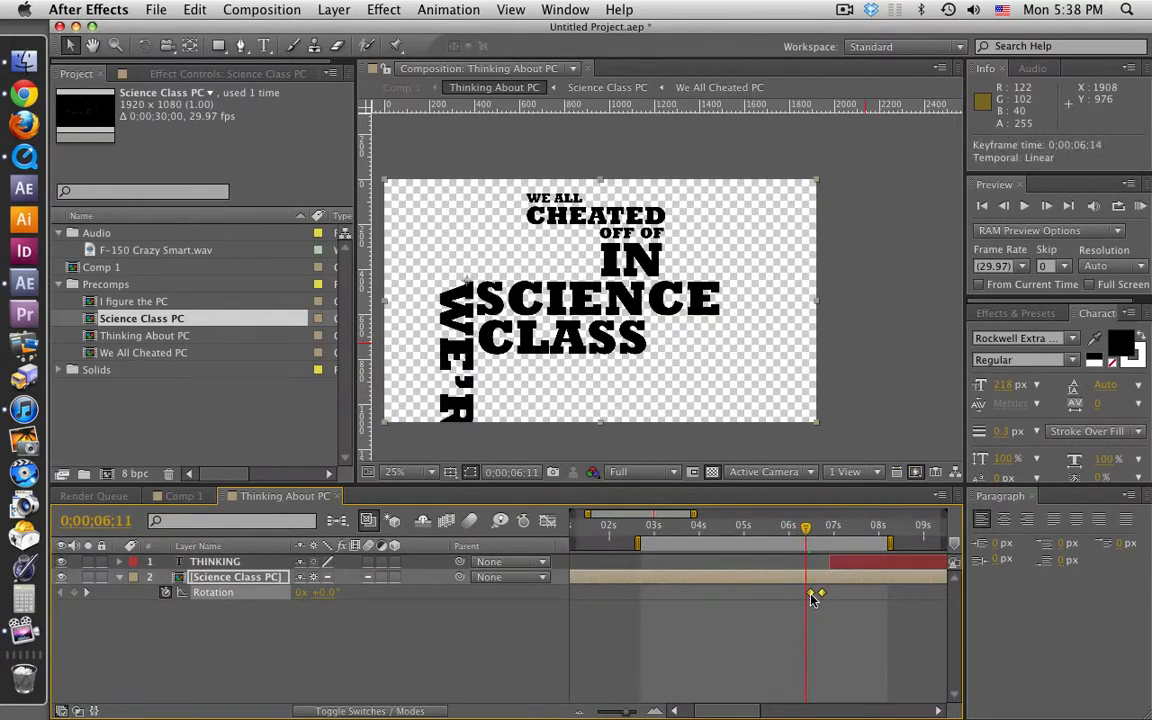
pyautogui.moveTo(812, 594); pyautogui.dragTo(806, 594)
# Step: Slide the THINKING layer six frames earlier so that it follows the rotation's end at 0;00;06;19
pyautogui.moveTo(806, 527); pyautogui.dragTo(817, 530)
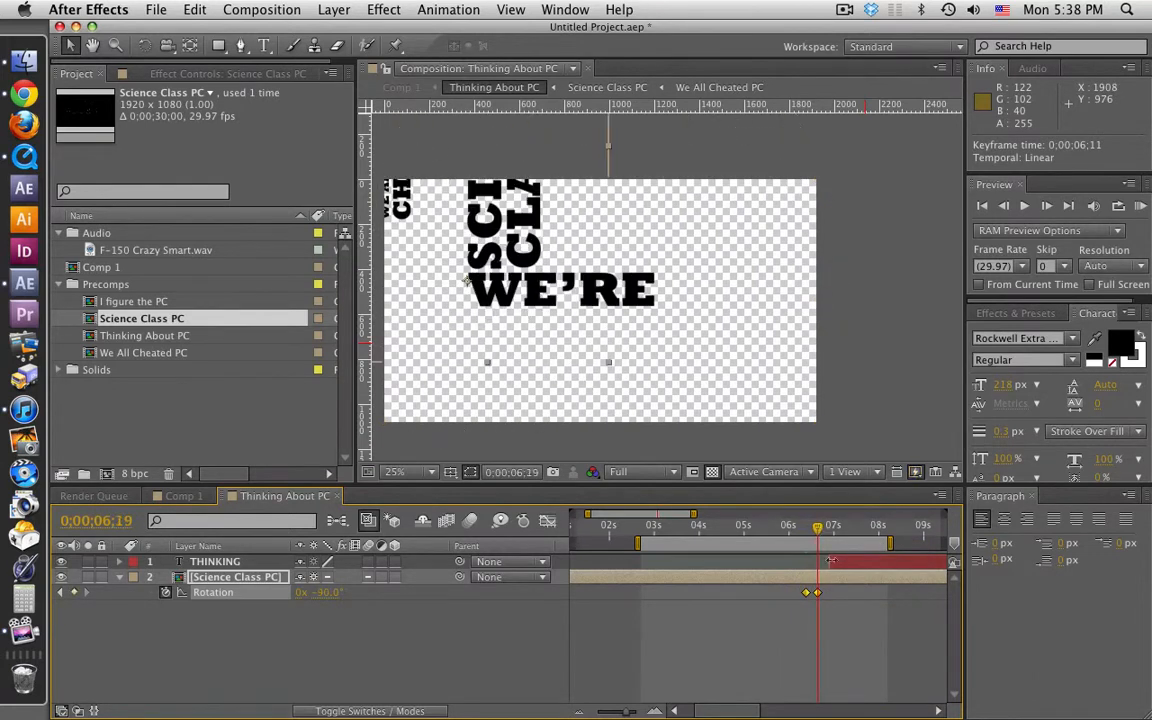
pyautogui.click(833, 566)
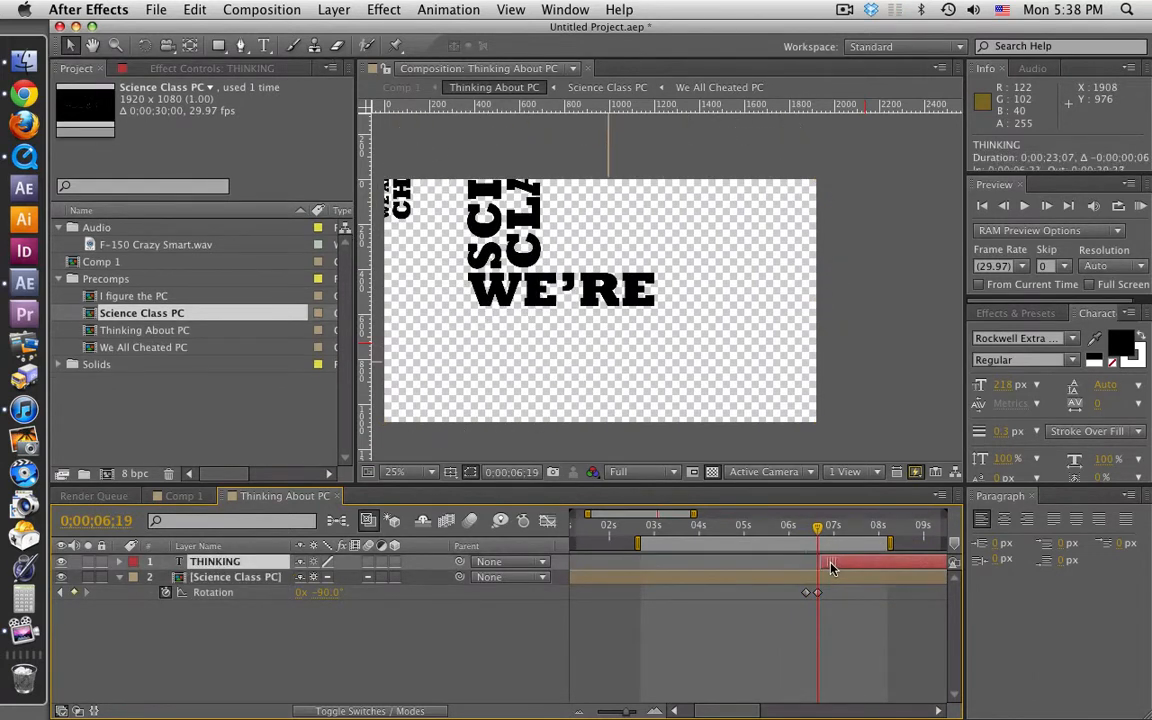
pyautogui.moveTo(819, 532); pyautogui.dragTo(825, 532)
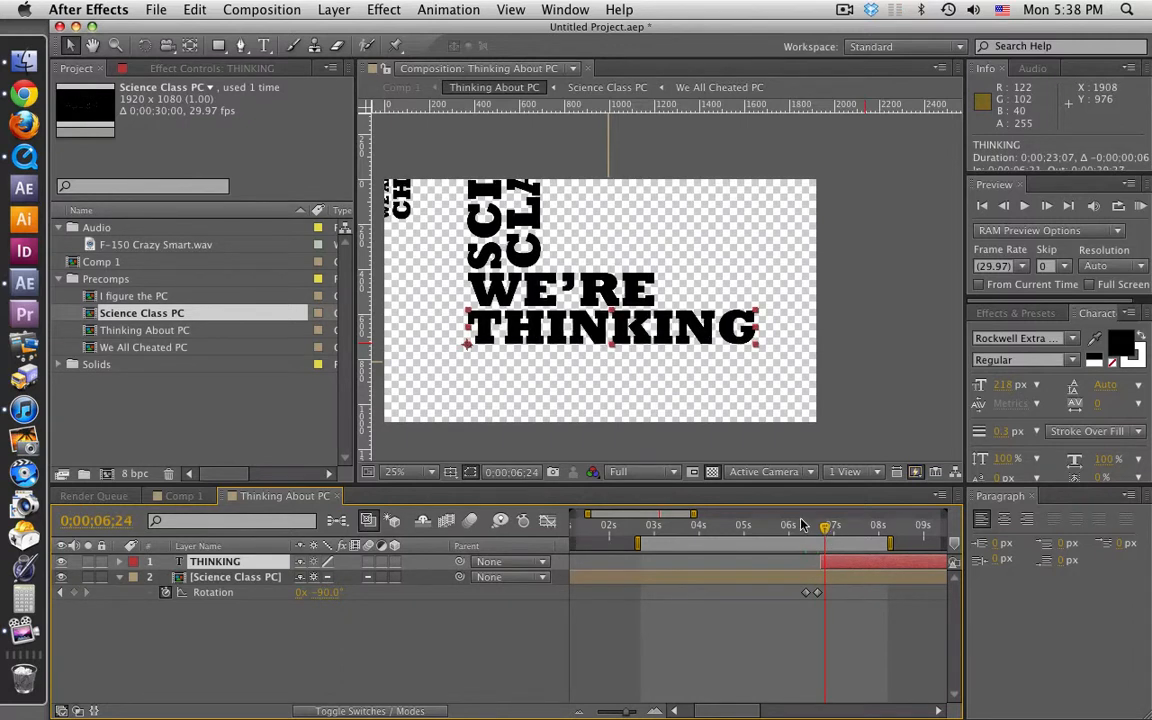
# Step: In Comp 1, shift both Scale keyframes of Thinking About PC to start at 0;00;06;21 and slide the ABOUT layer eight frames earlier
pyautogui.click(182, 496)
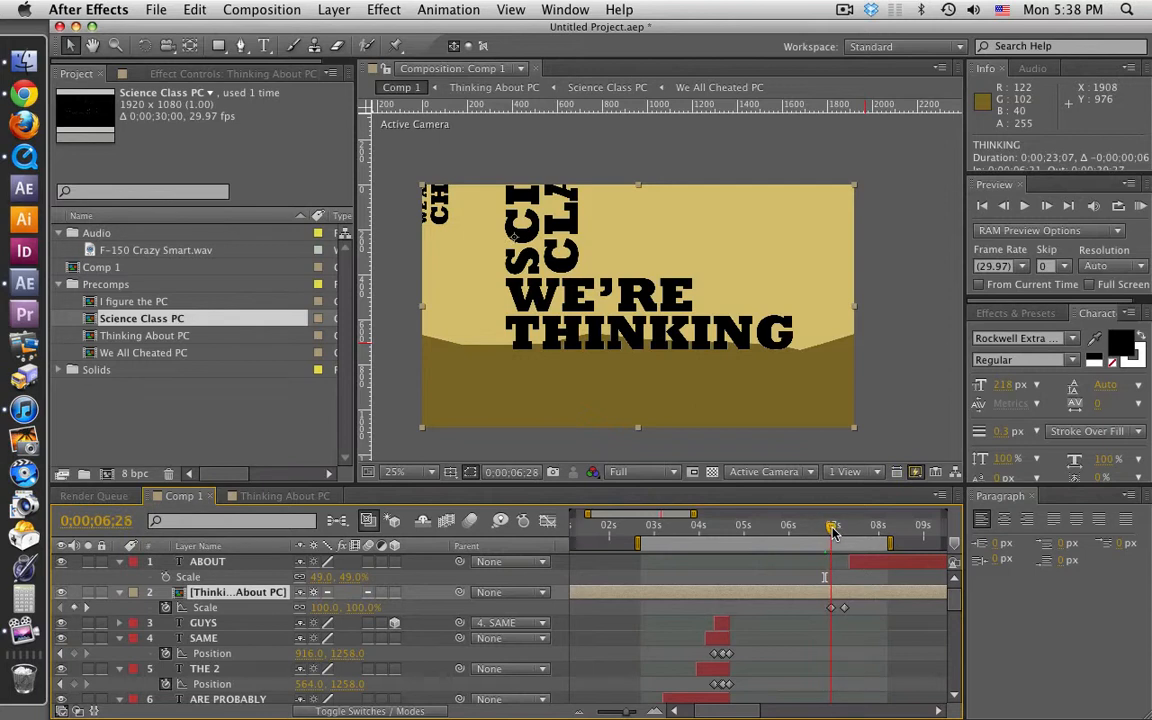
pyautogui.moveTo(826, 533)
pyautogui.mouseDown()
pyautogui.moveTo(845, 533)
pyautogui.moveTo(822, 533)
pyautogui.mouseUp()
pyautogui.moveTo(887, 643); pyautogui.dragTo(824, 614)
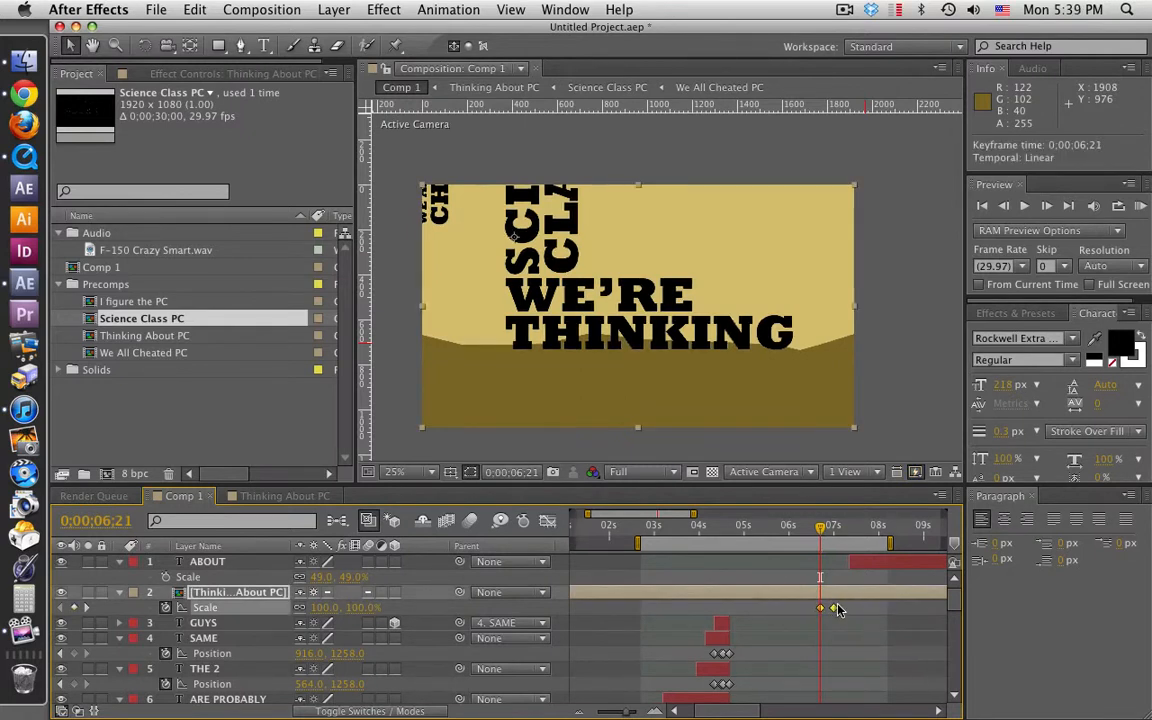
pyautogui.click(853, 566)
pyautogui.moveTo(849, 570); pyautogui.dragTo(844, 565)
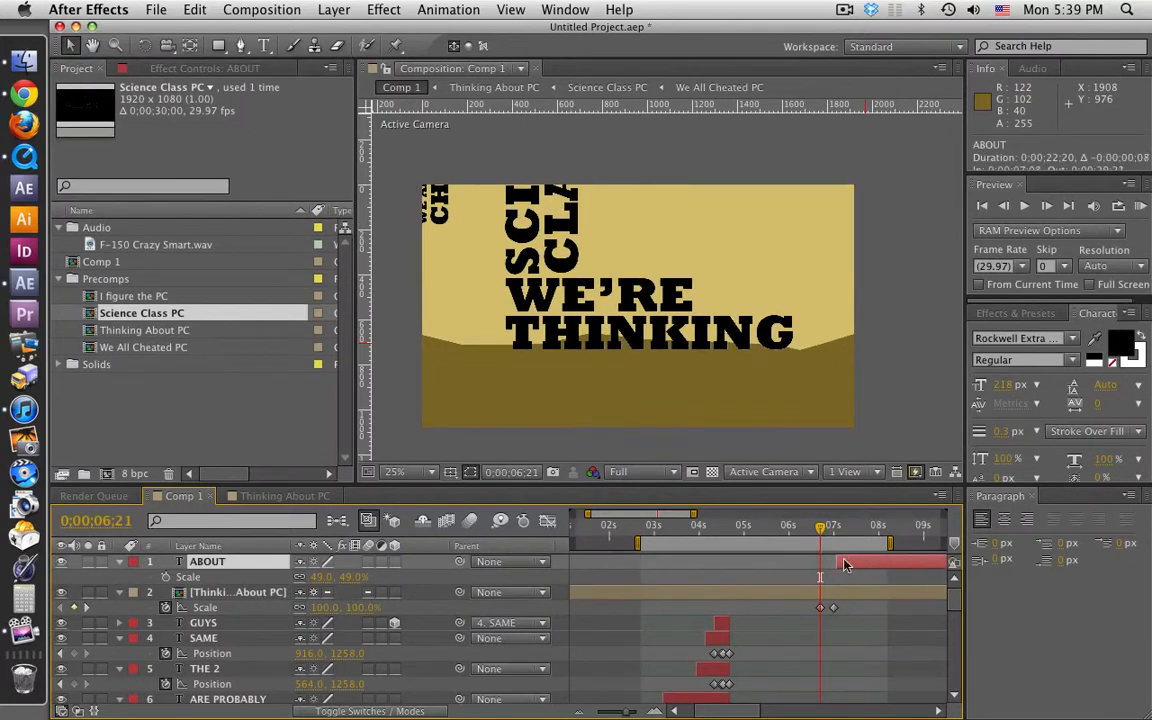
# Step: Preview the audio, scrub to 0;00;07;10, and switch to the QuickTime Player reference to compare the WE'RE THINKING ABOUT layout
pyautogui.press('KP_Decimal')
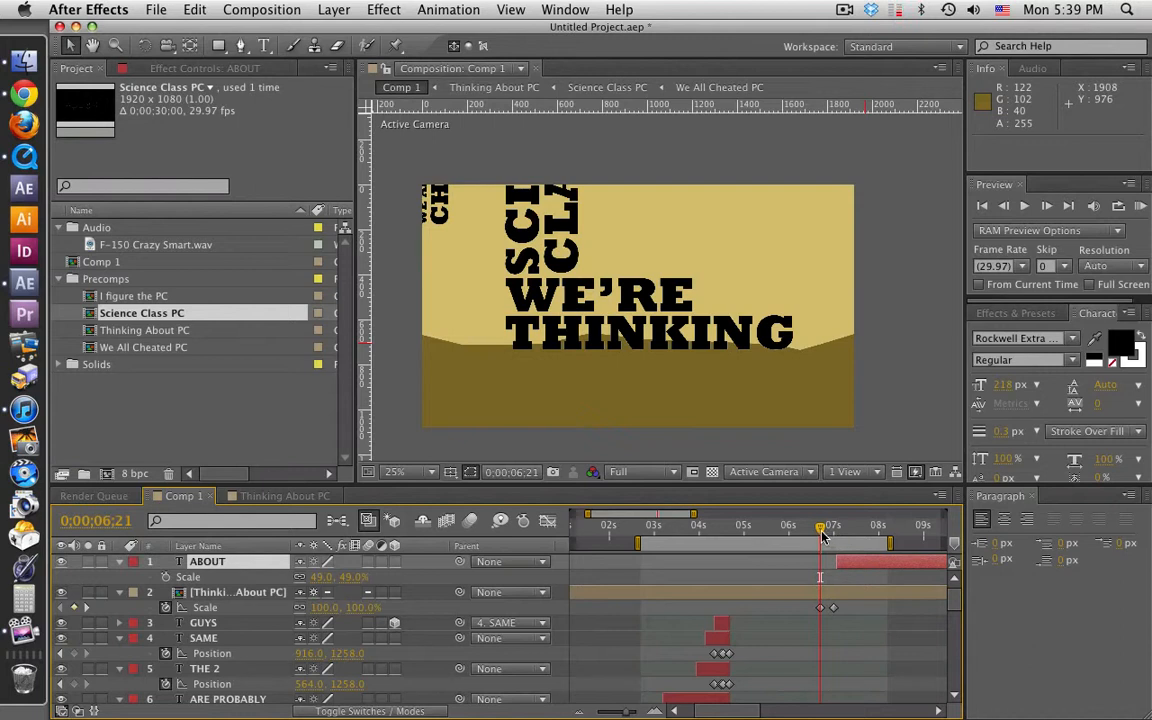
pyautogui.moveTo(822, 537); pyautogui.dragTo(849, 537)
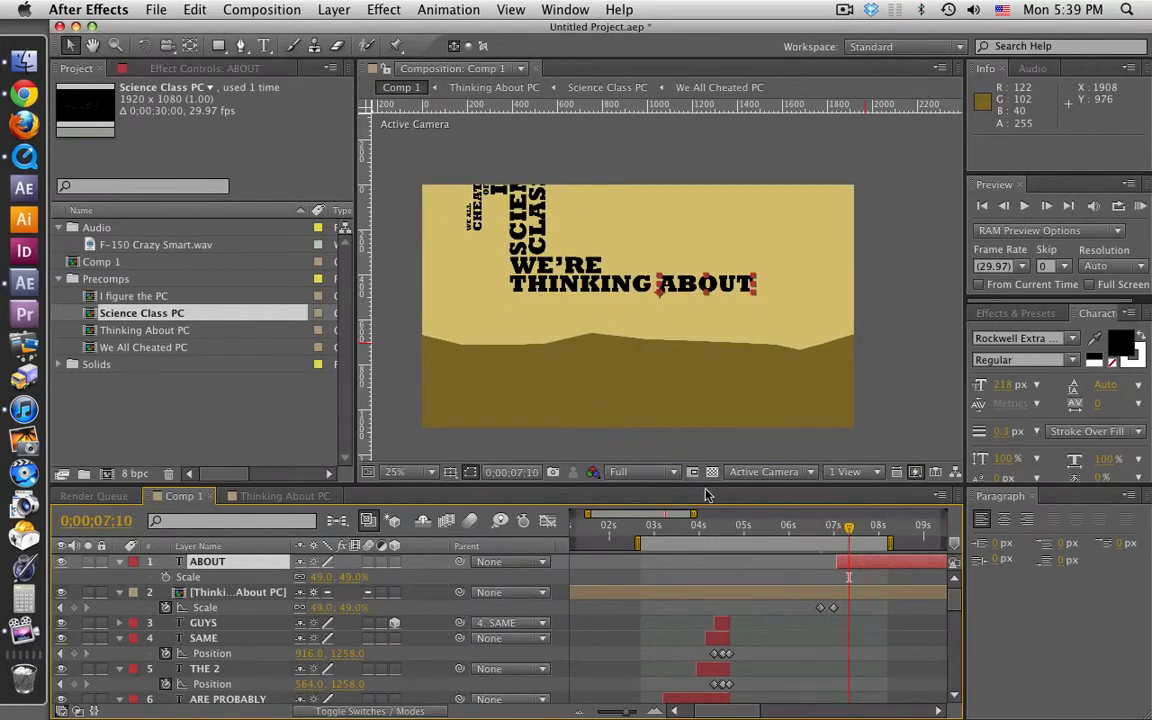
pyautogui.click(33, 155)
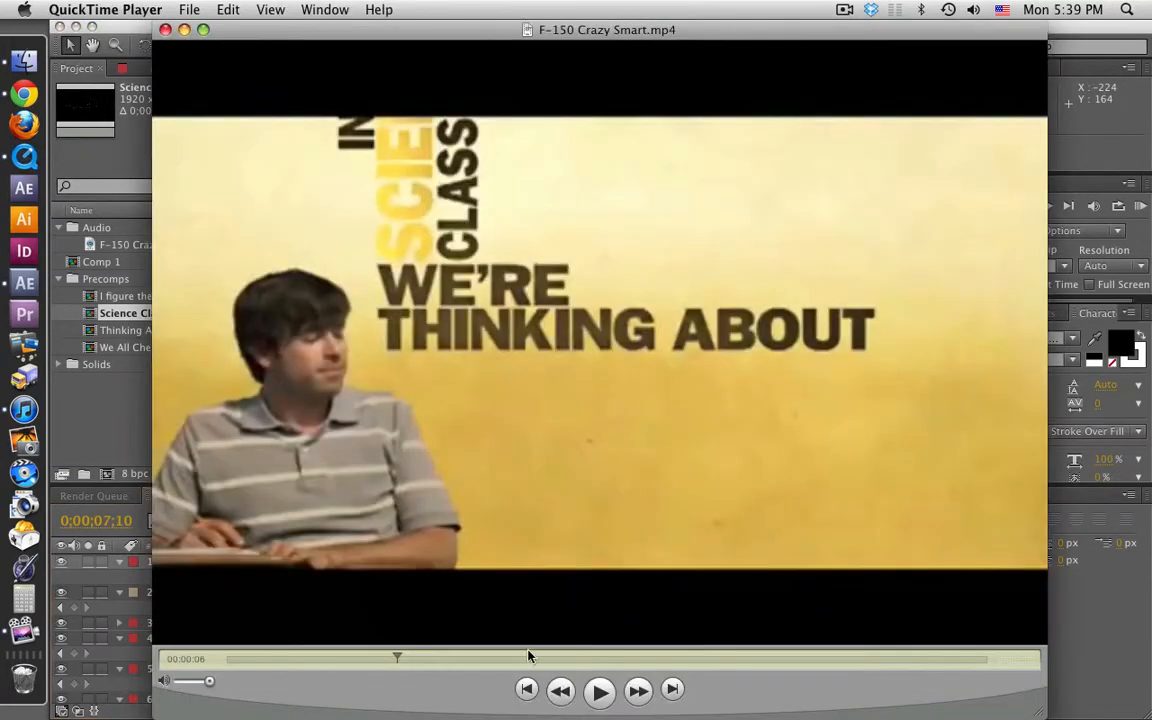